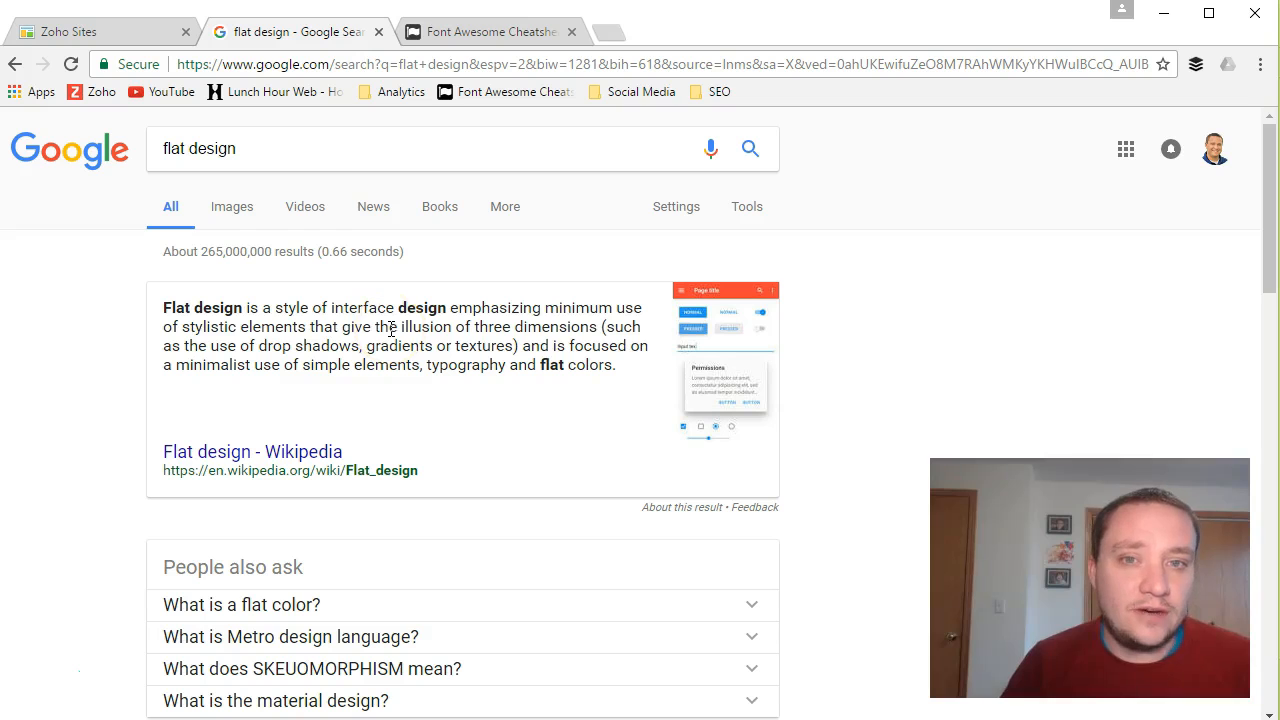
- Browse the Google image results for flat design to examine typical colors, icons and illustrations
{"action": "left_click", "coordinate": [229, 209]}
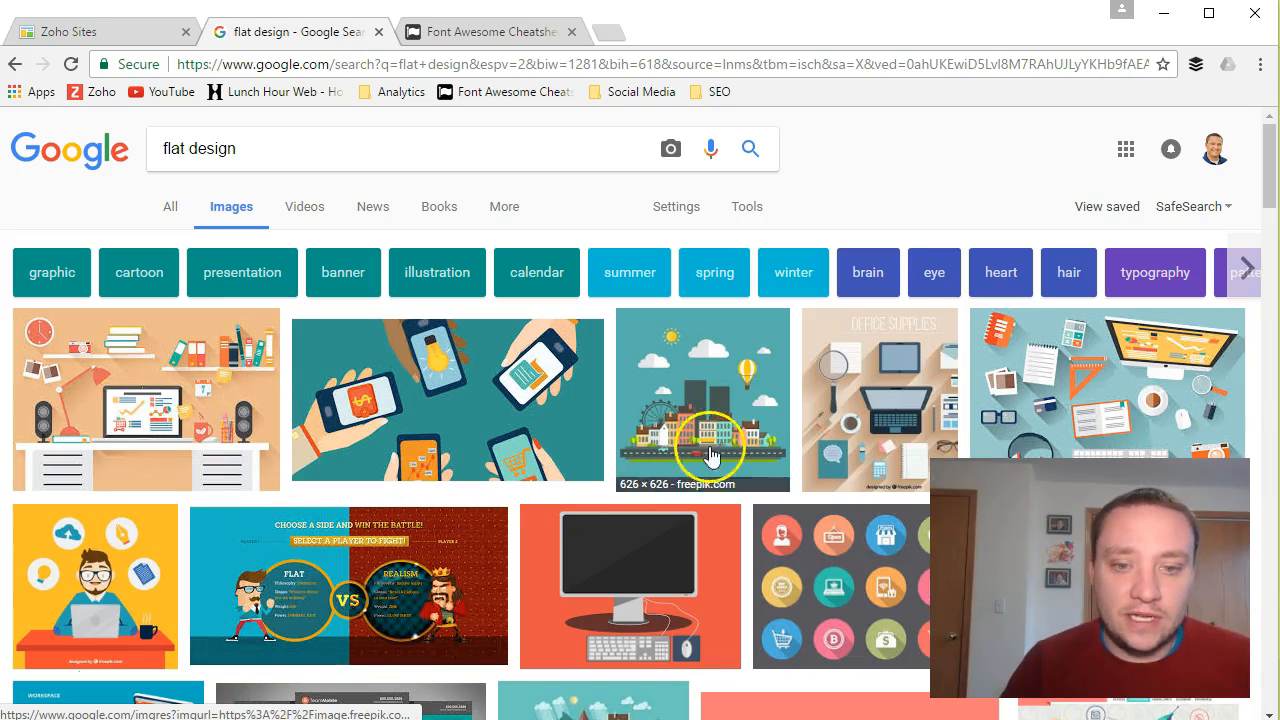
{"action": "scroll", "coordinate": [822, 459], "scroll_direction": "down", "scroll_amount": 3}
{"action": "scroll", "coordinate": [822, 459], "scroll_direction": "down", "scroll_amount": 1}
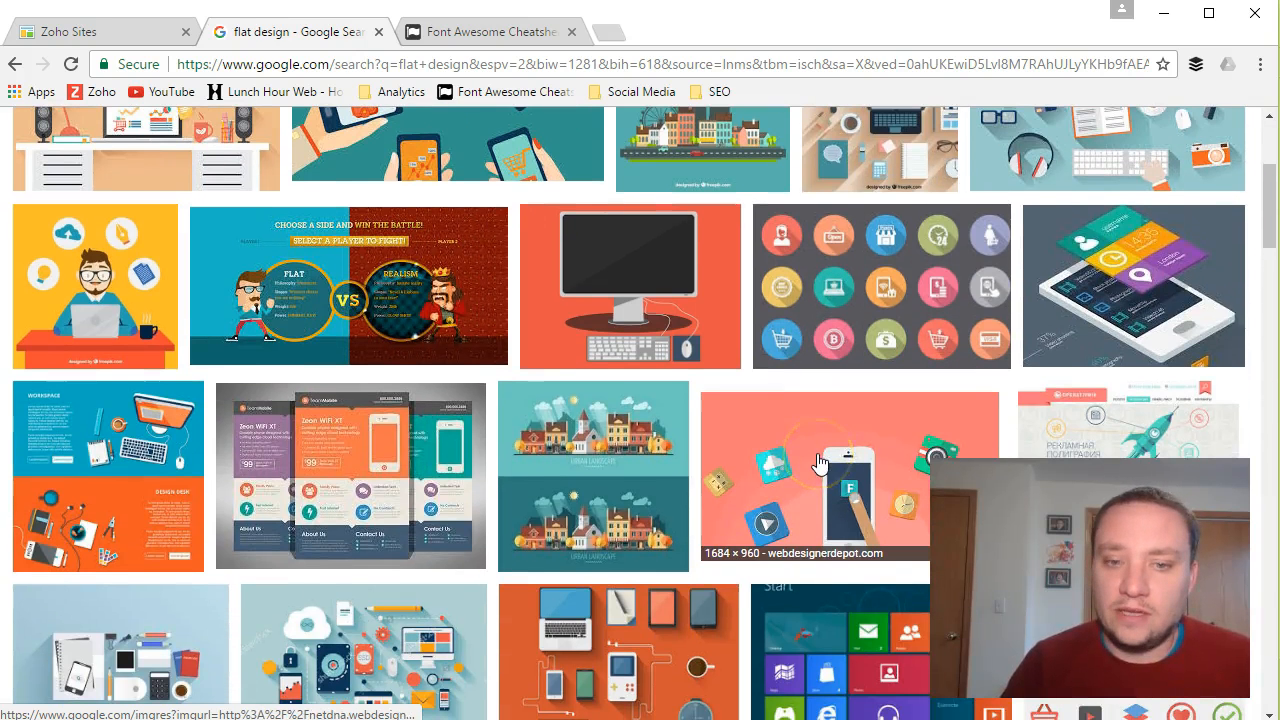
{"action": "left_click", "coordinate": [792, 366]}
{"action": "scroll", "coordinate": [792, 366], "scroll_direction": "down", "scroll_amount": 2}
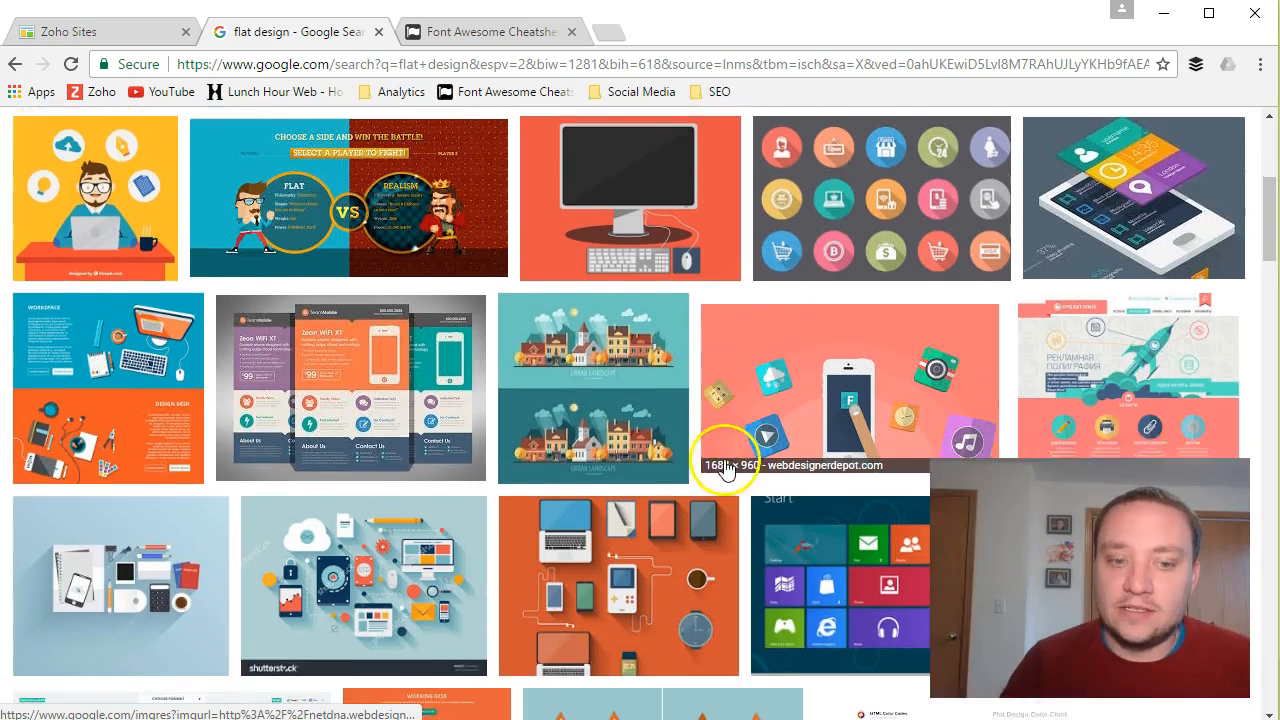
{"action": "scroll", "coordinate": [814, 460], "scroll_direction": "down", "scroll_amount": 1}
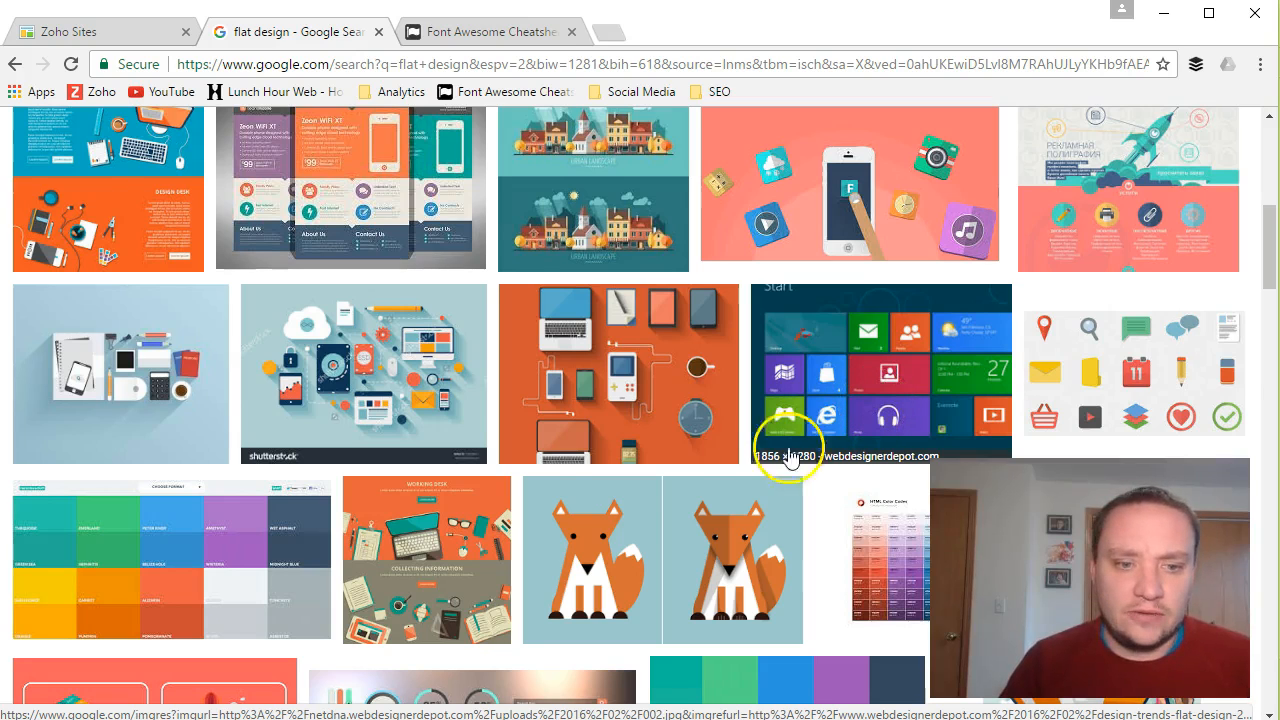
{"action": "scroll", "coordinate": [789, 457], "scroll_direction": "down", "scroll_amount": 2}
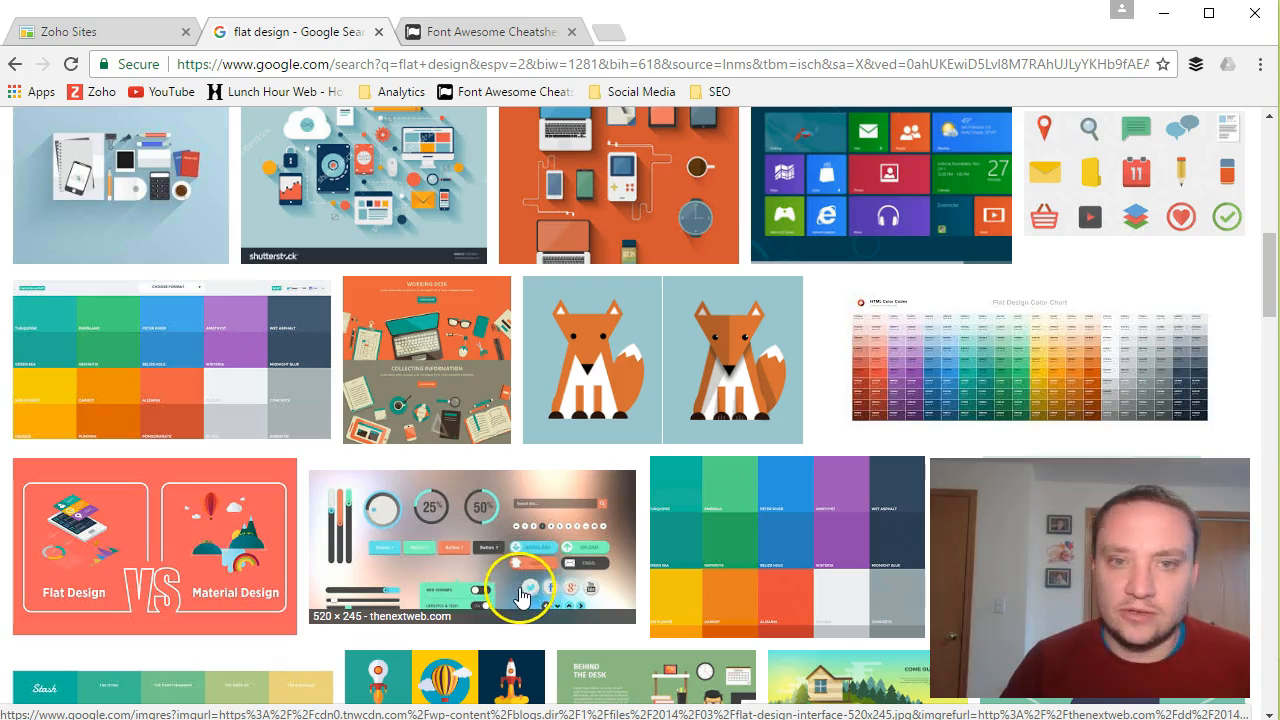
{"action": "scroll", "coordinate": [525, 597], "scroll_direction": "down", "scroll_amount": 2}
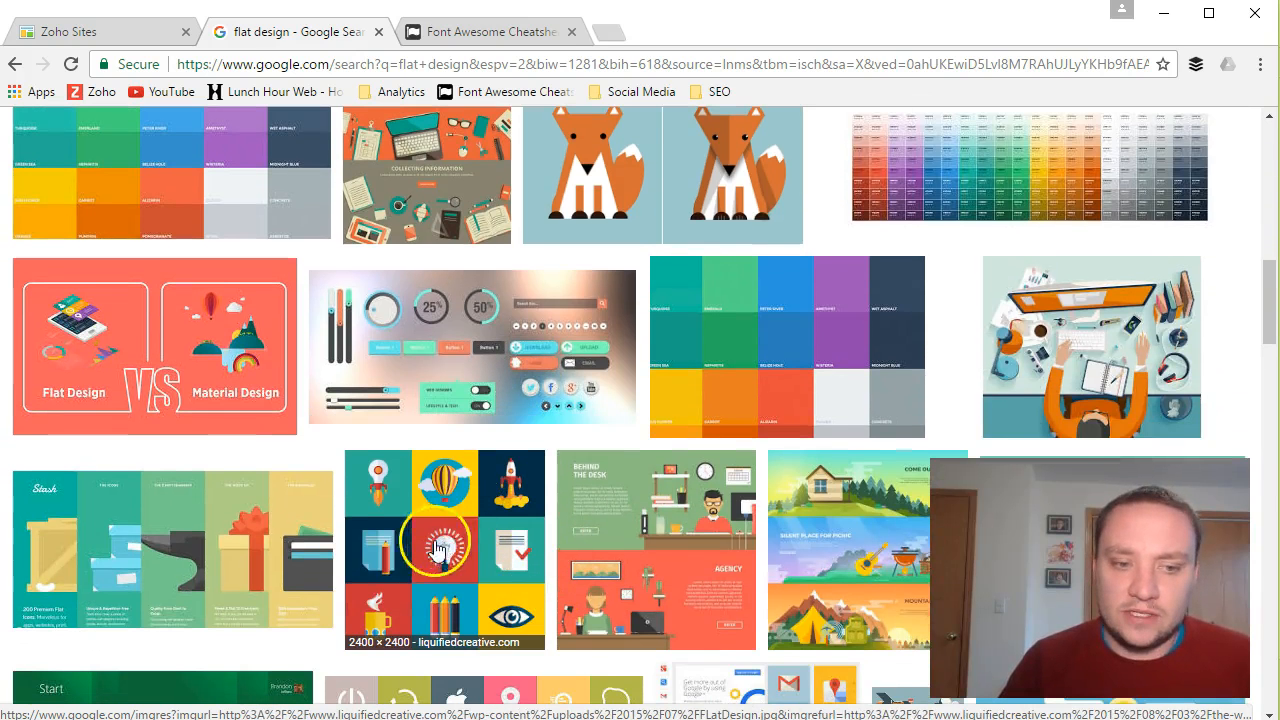
{"action": "scroll", "coordinate": [455, 605], "scroll_direction": "up", "scroll_amount": 1}
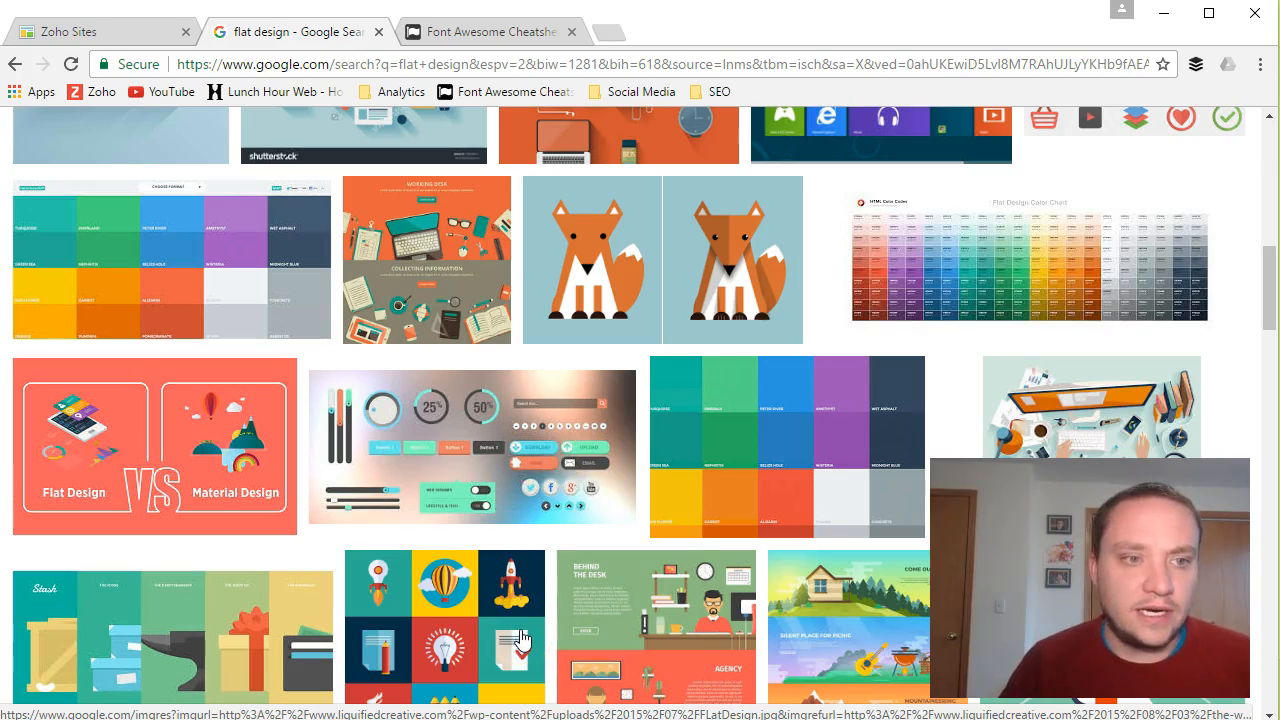
- Switch to the Zoho Sites builder and review the Most Popular Topics icons on the home page
{"action": "left_click", "coordinate": [126, 33]}
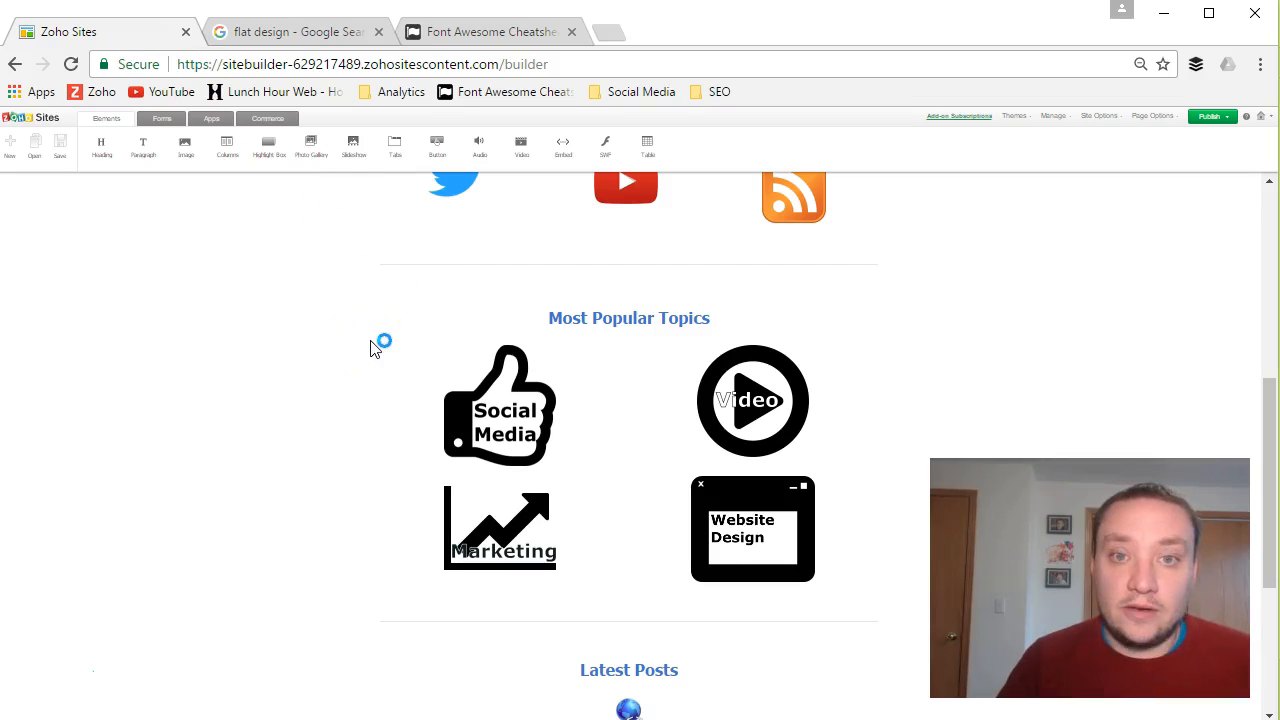
{"action": "left_click", "coordinate": [543, 548]}
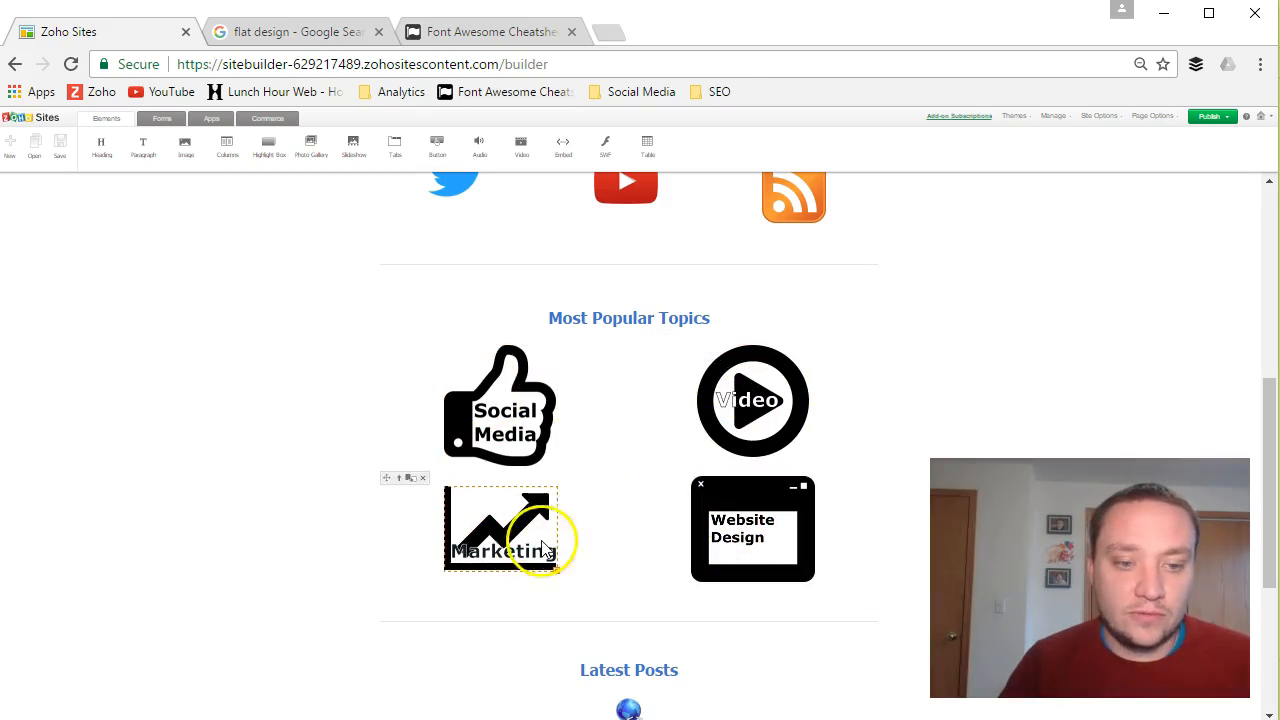
{"action": "left_click", "coordinate": [393, 678]}
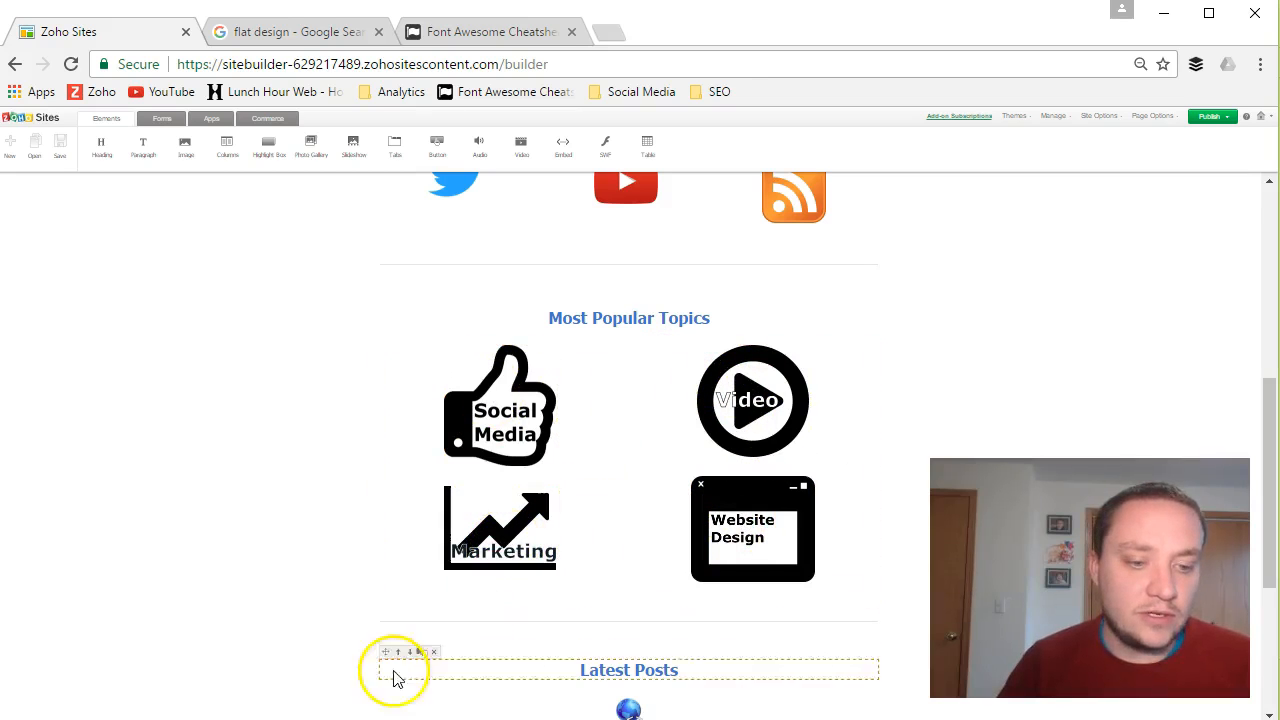
- Switch to Inkscape and draw a dark blue rectangle about 355 by 195 px below the four topic icons
{"action": "left_click", "coordinate": [290, 650]}
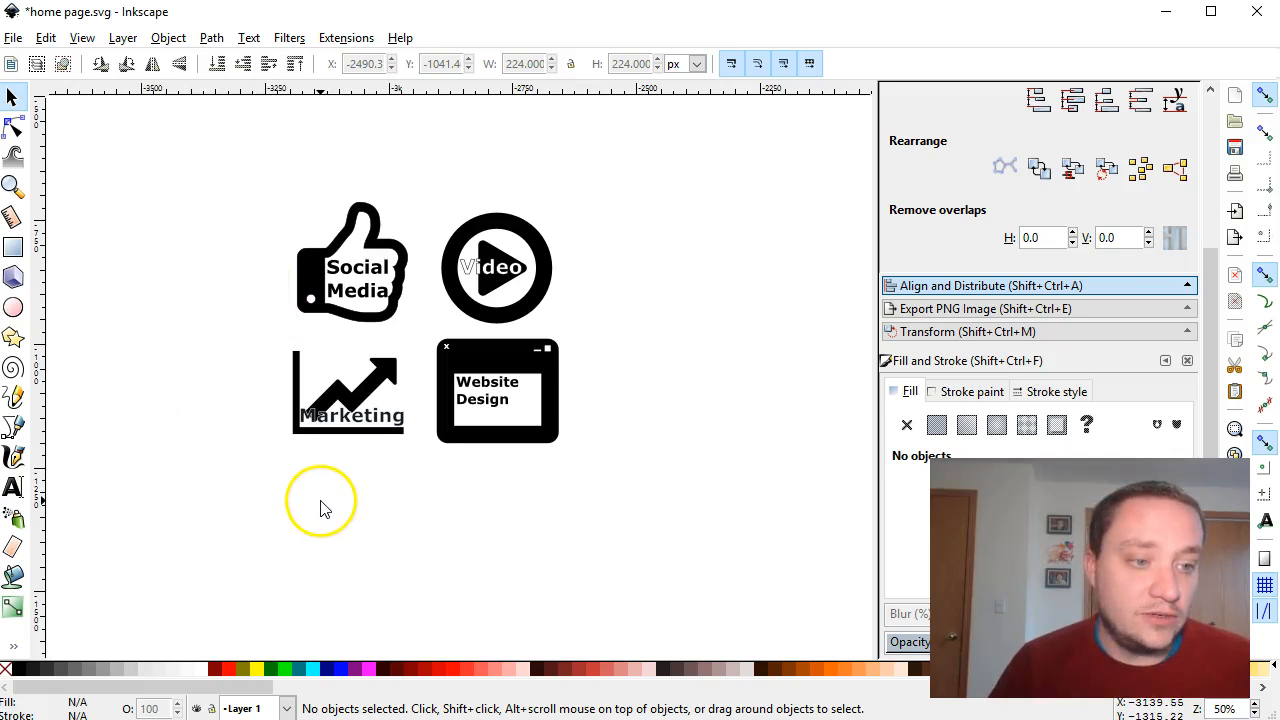
{"action": "scroll", "coordinate": [446, 457], "scroll_direction": "down", "scroll_amount": 1}
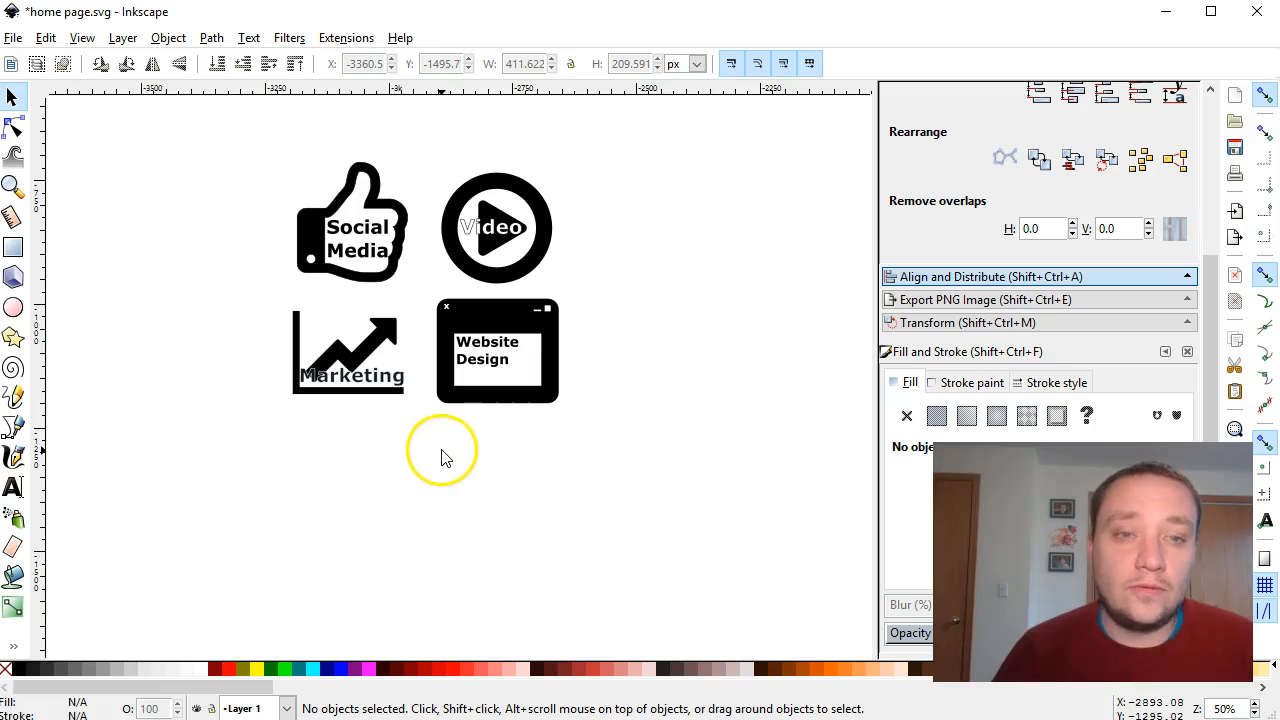
{"action": "left_click", "coordinate": [12, 248]}
{"action": "left_click_drag", "start_coordinate": [232, 434], "coordinate": [409, 531]}
{"action": "left_click", "coordinate": [12, 97]}
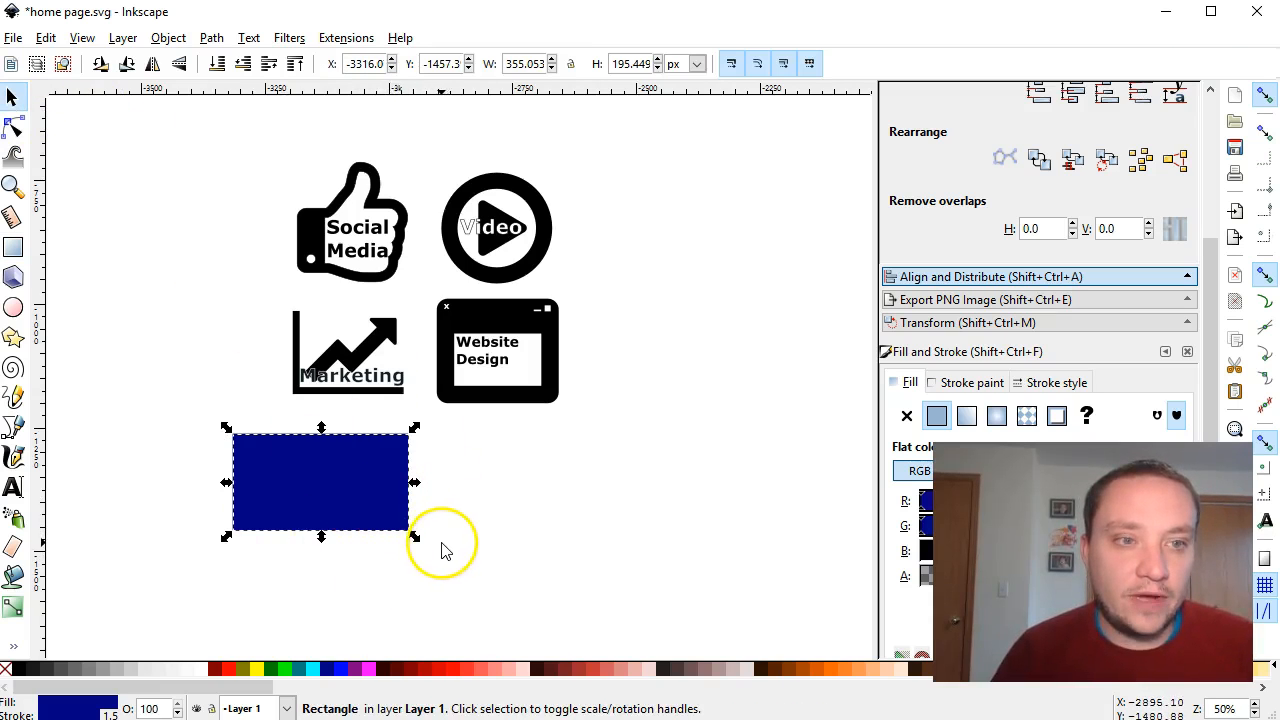
- Return to the Zoho Sites builder and check the optimum image size for the home page banner, leaving the banner image unchanged
{"action": "key", "text": "alt+Tab"}
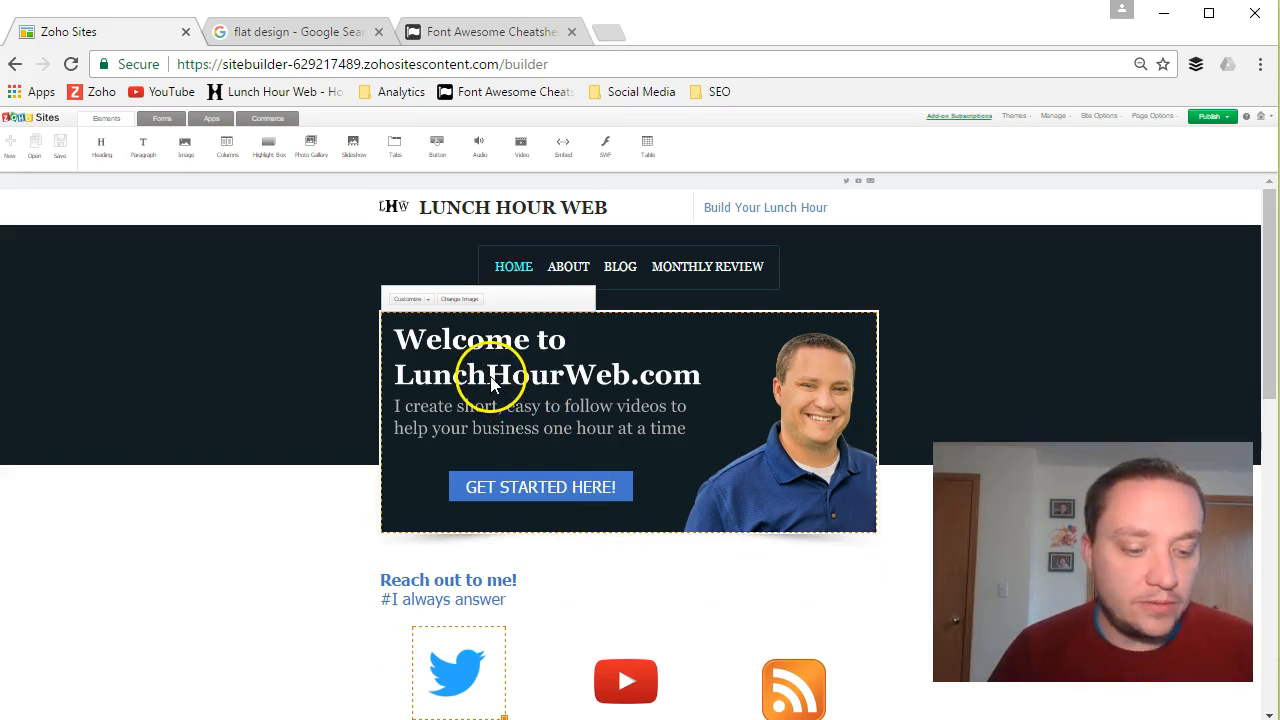
{"action": "key", "text": "ctrl+plus"}
{"action": "key", "text": "ctrl+plus"}
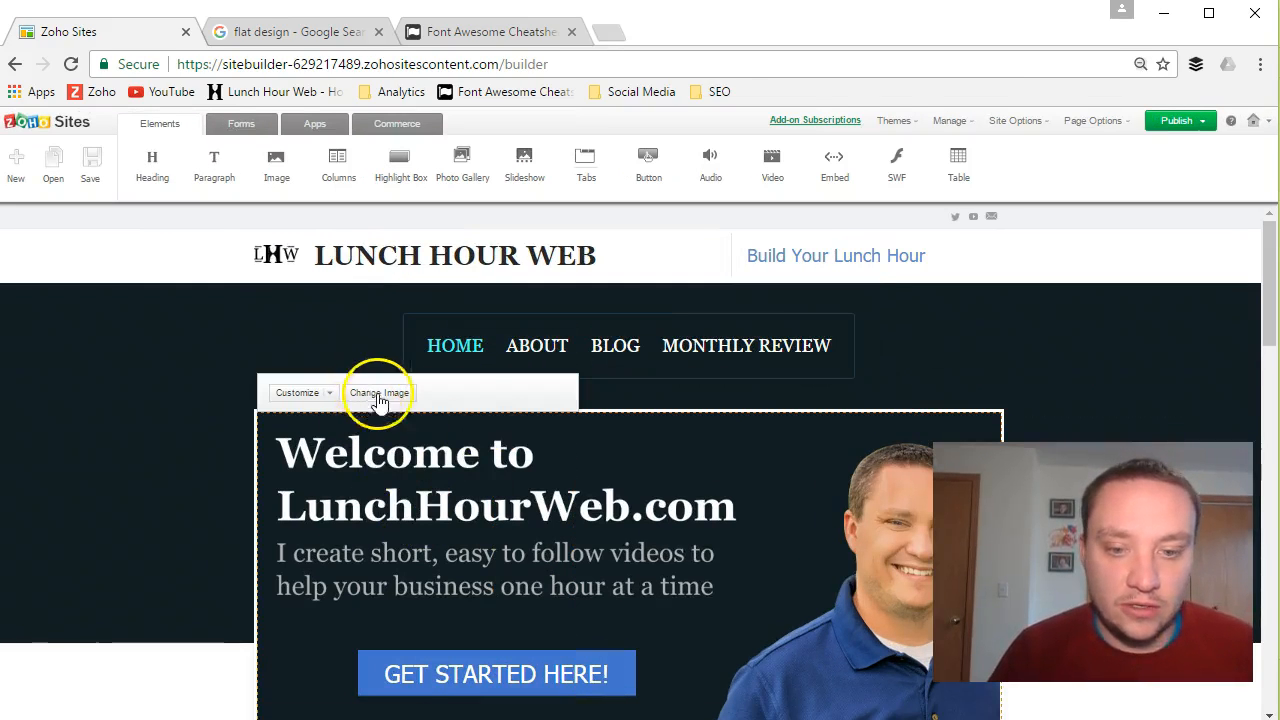
{"action": "left_click", "coordinate": [380, 394]}
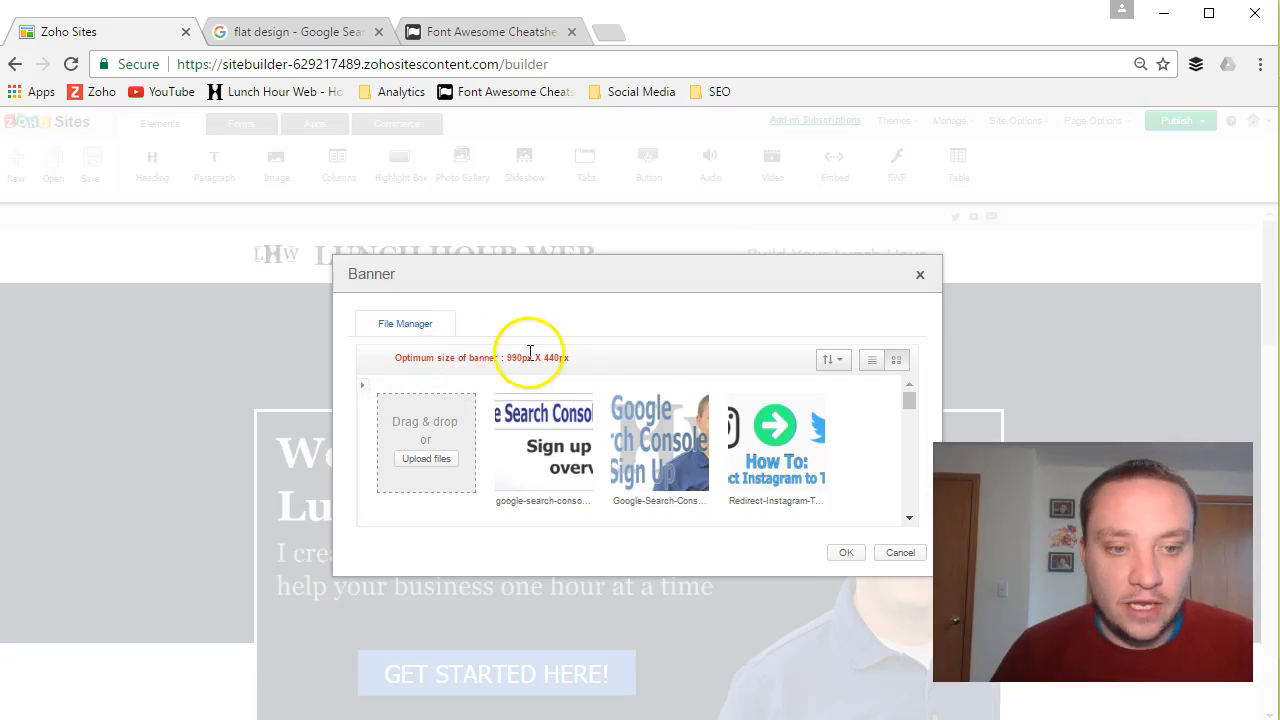
{"action": "left_click_drag", "start_coordinate": [507, 358], "coordinate": [524, 359]}
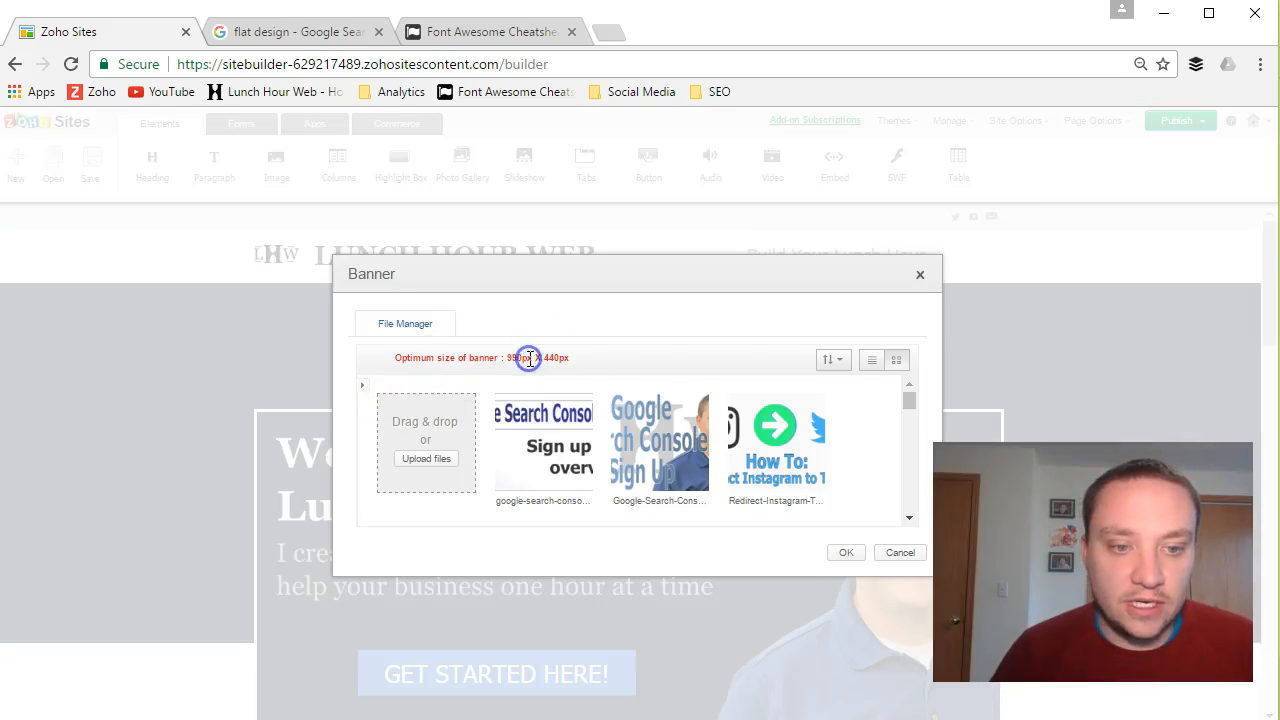
{"action": "left_click", "coordinate": [921, 276]}
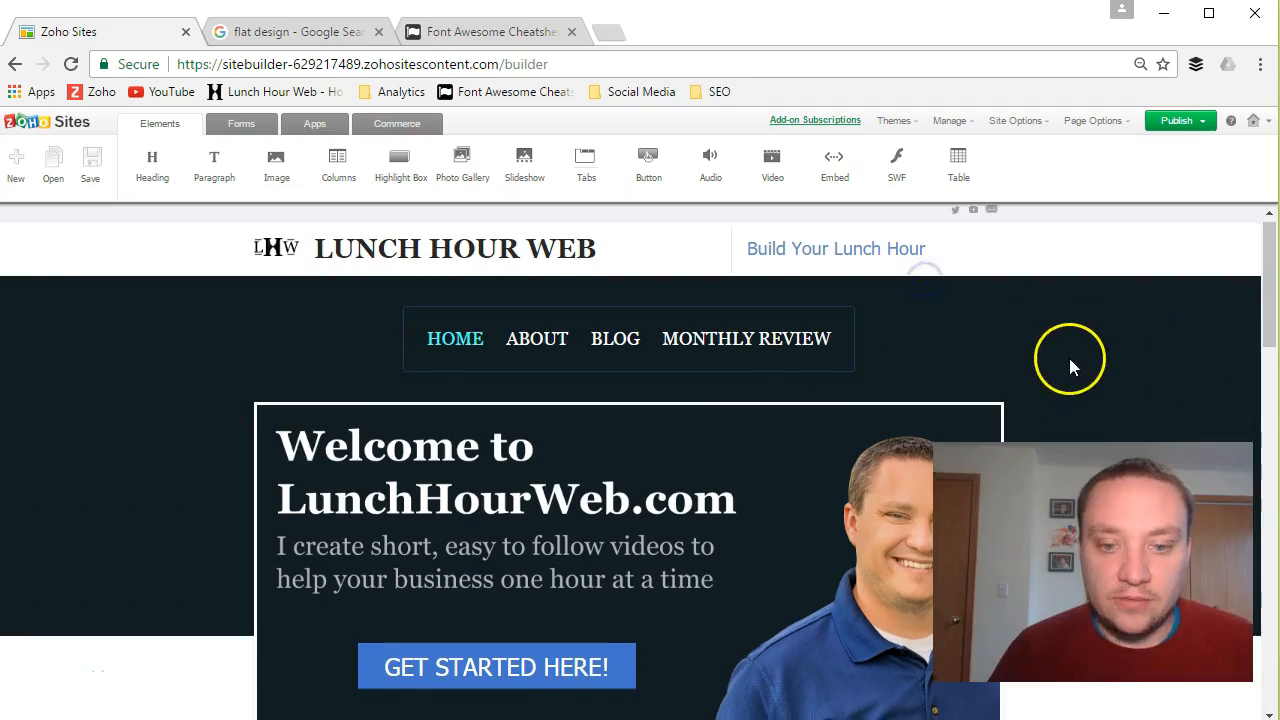
- Examine the layout of the Social Media, Marketing, Video and Website Design icons further down the home page
{"action": "scroll", "coordinate": [1069, 358], "scroll_direction": "down", "scroll_amount": 3}
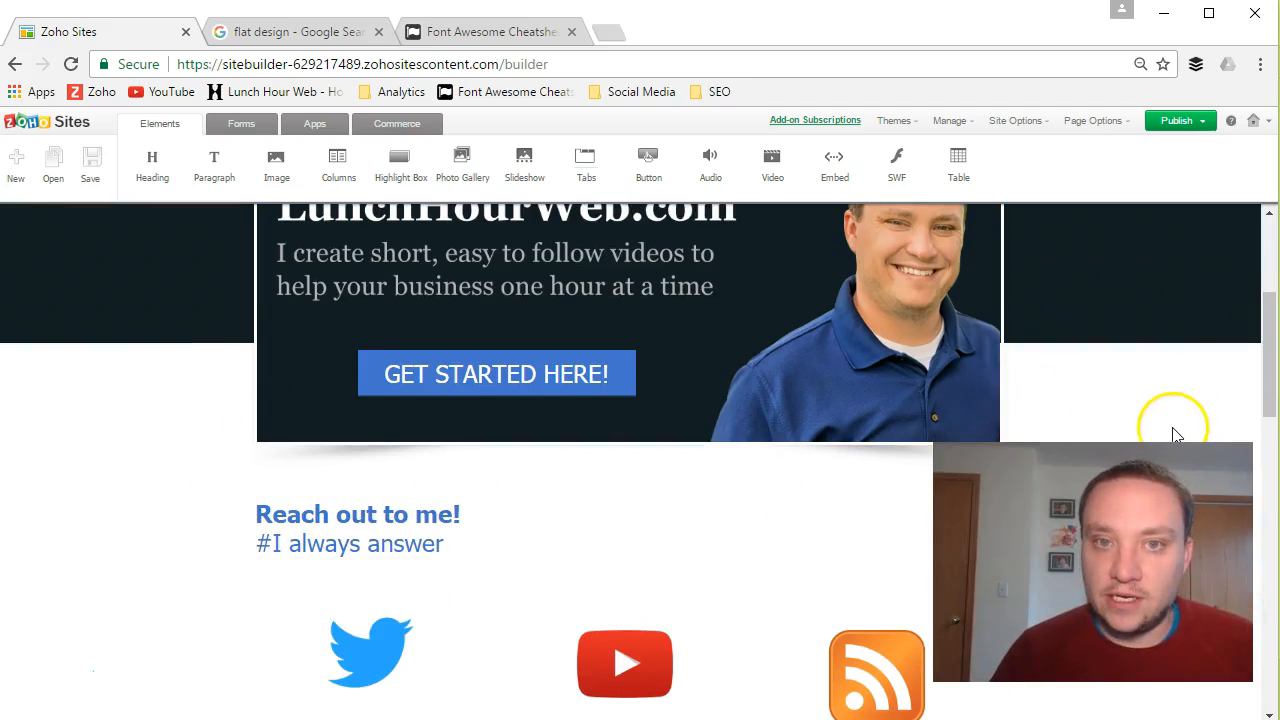
{"action": "scroll", "coordinate": [651, 520], "scroll_direction": "down", "scroll_amount": 8}
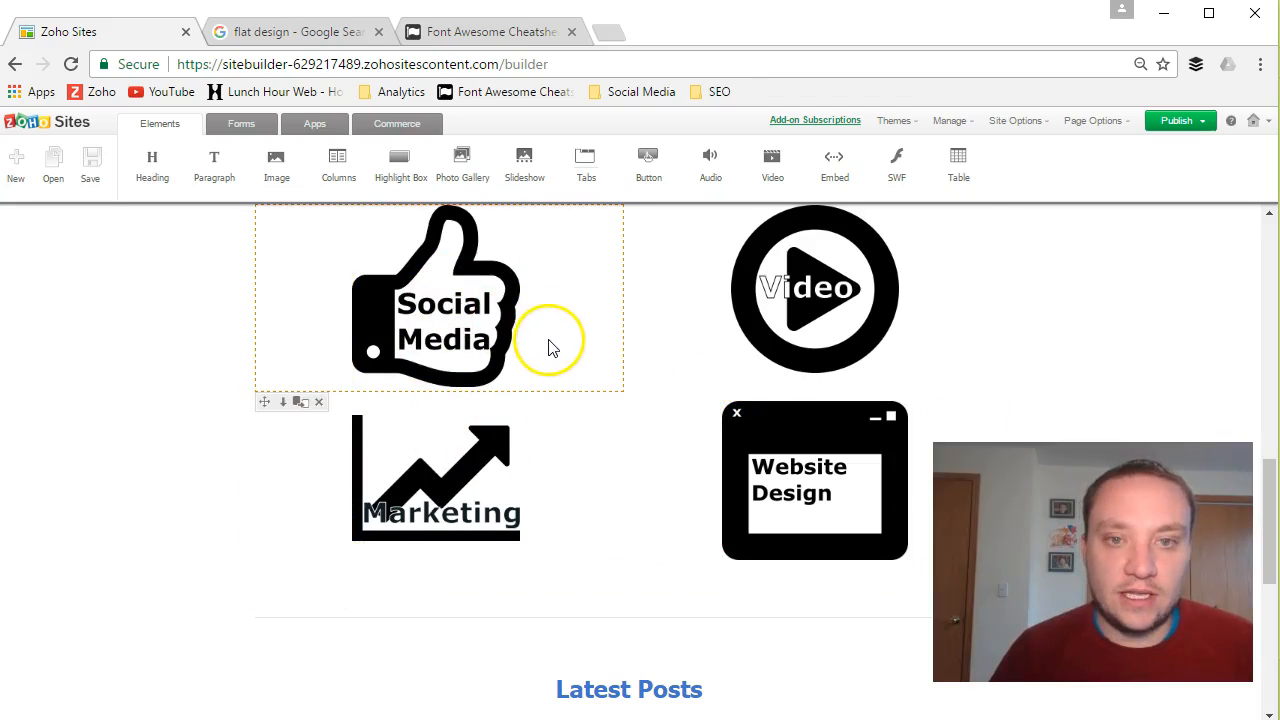
{"action": "left_click", "coordinate": [512, 425]}
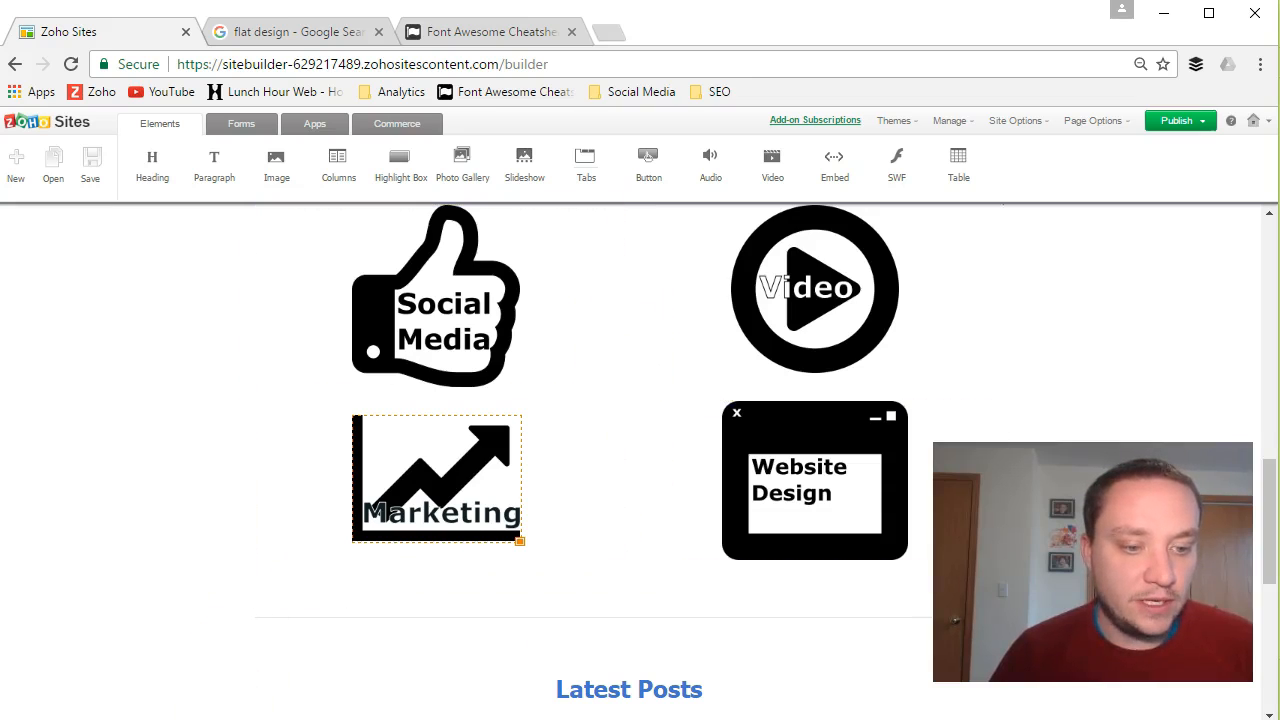
- Return to Inkscape and scale the blue rectangle non-proportionally to 440 px wide by 220 px high
{"action": "left_click", "coordinate": [340, 718]}
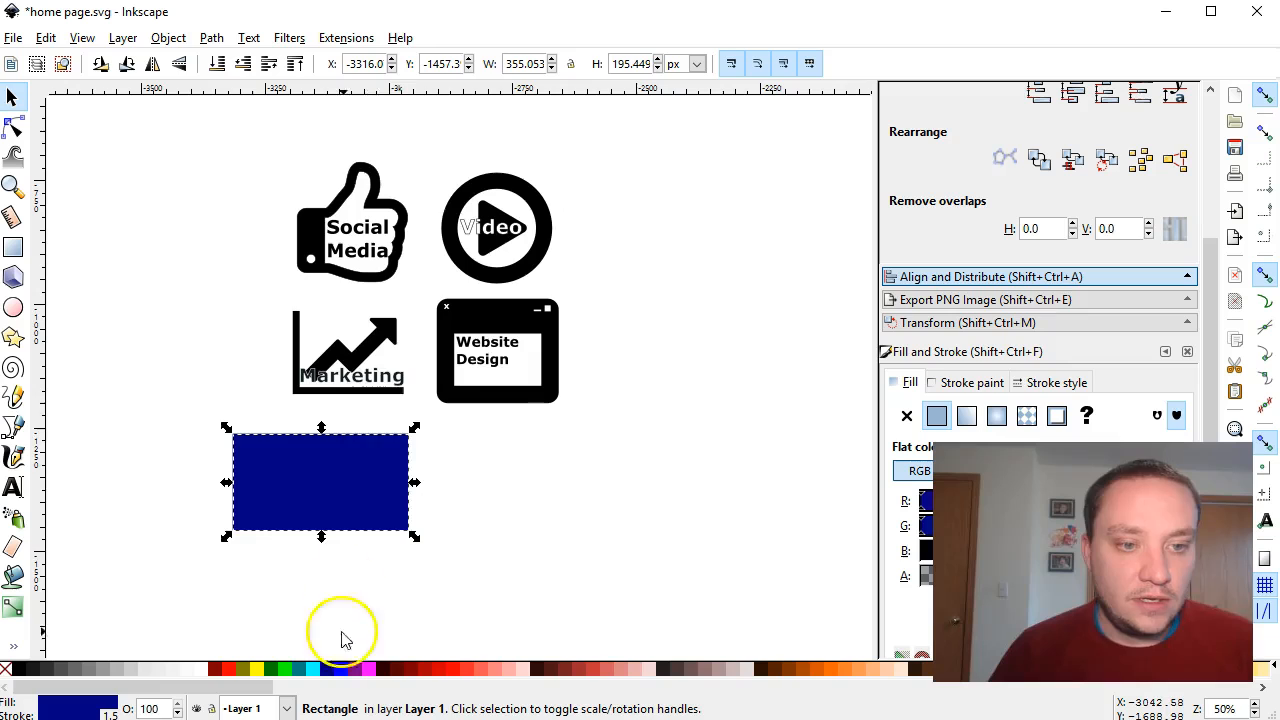
{"action": "left_click", "coordinate": [1035, 322]}
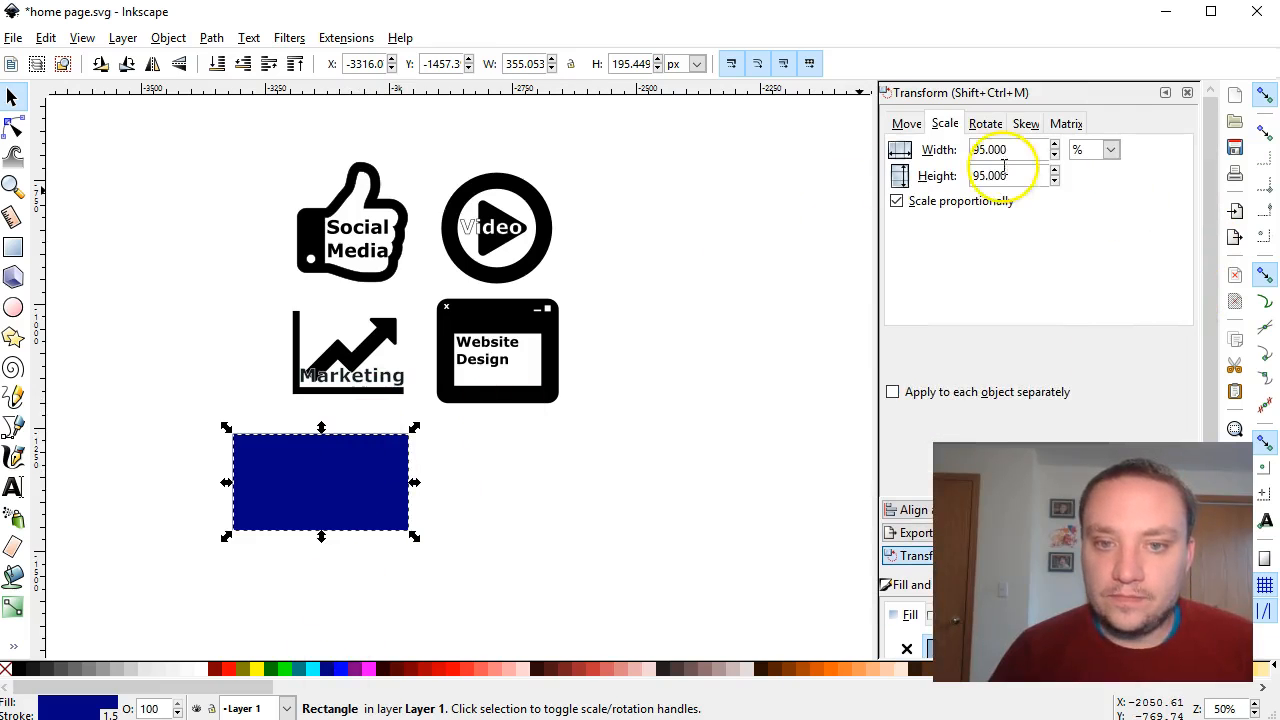
{"action": "type", "text": "440"}
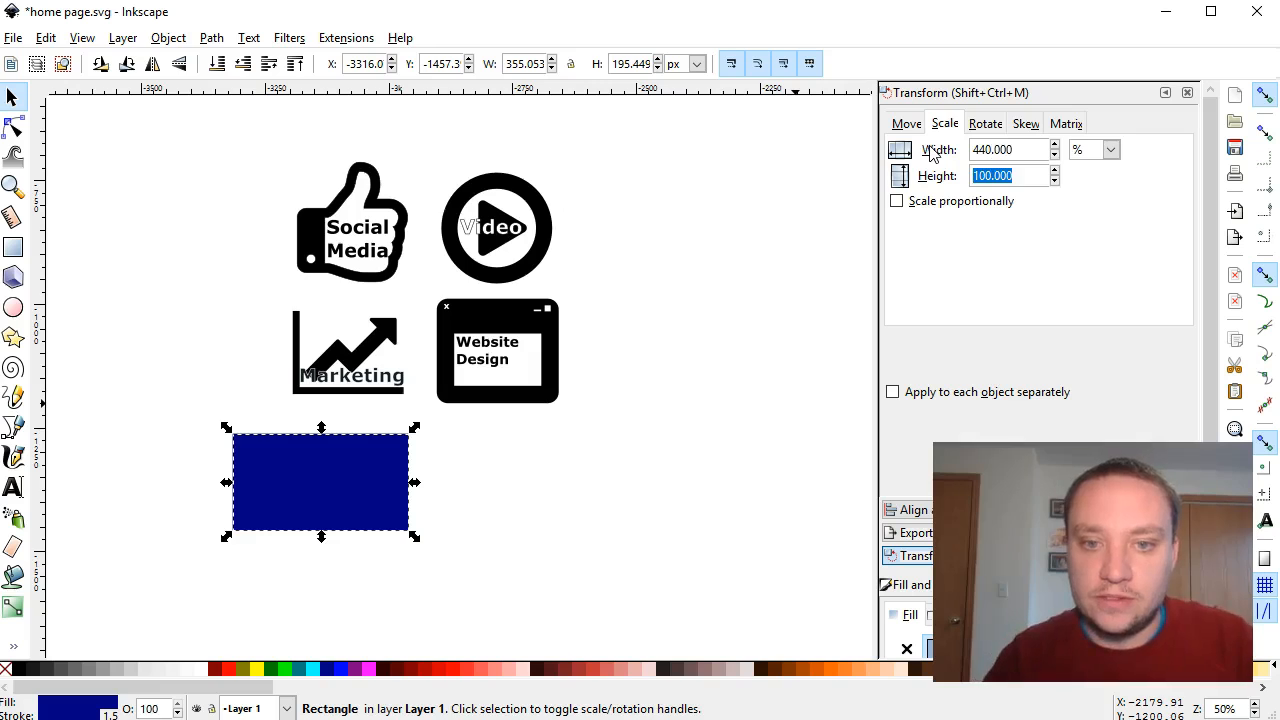
{"action": "left_click", "coordinate": [1108, 149]}
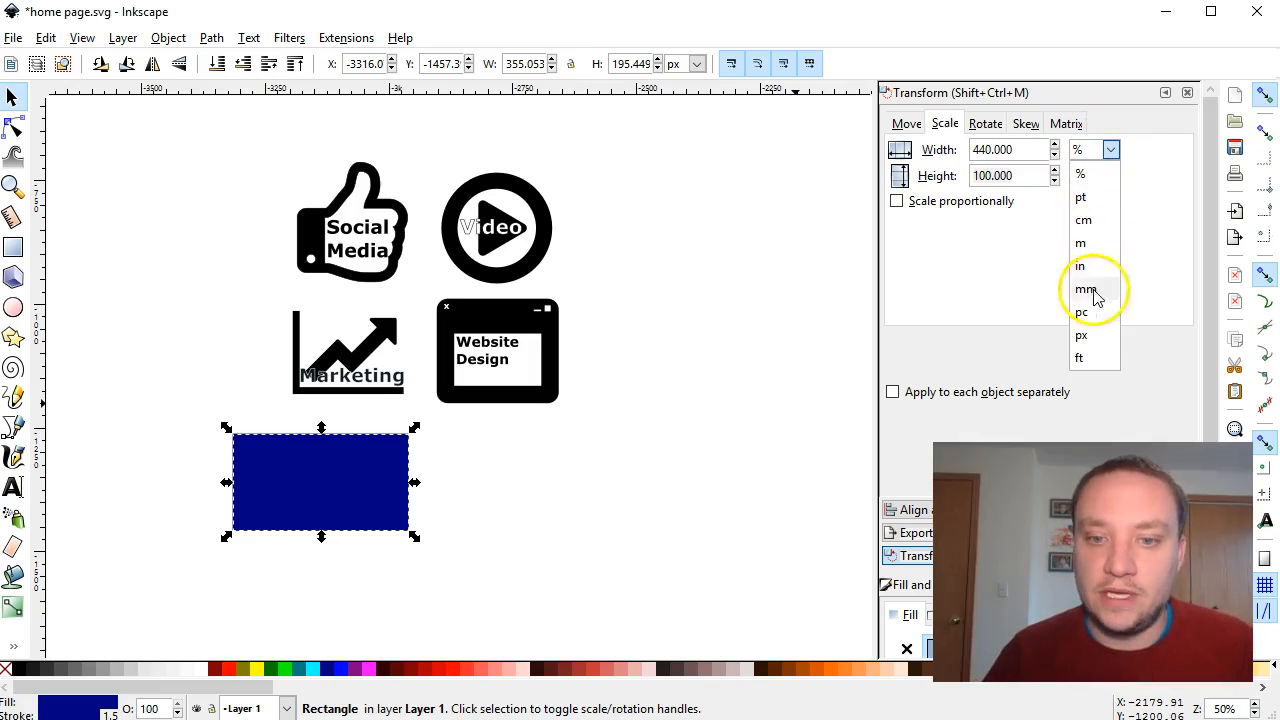
{"action": "left_click", "coordinate": [1095, 331]}
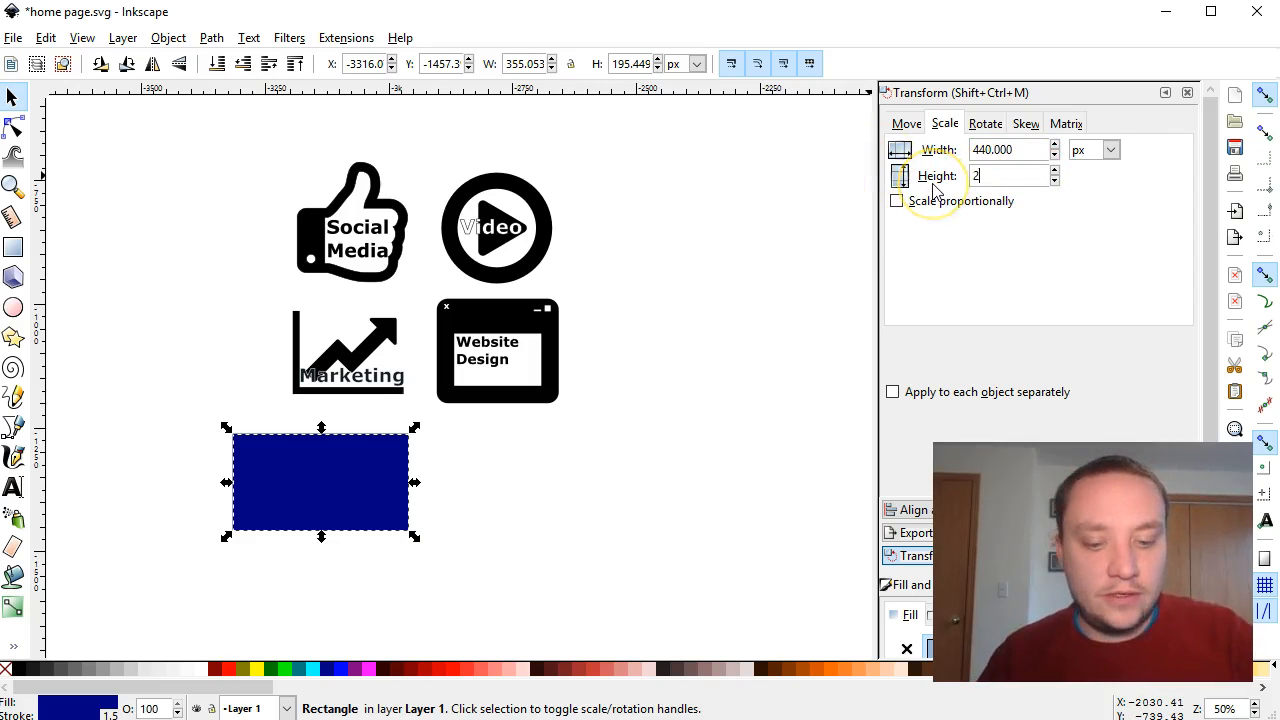
{"action": "type", "text": "220"}
{"action": "scroll", "coordinate": [1048, 234], "scroll_direction": "down", "scroll_amount": 2}
{"action": "left_click", "coordinate": [1145, 405]}
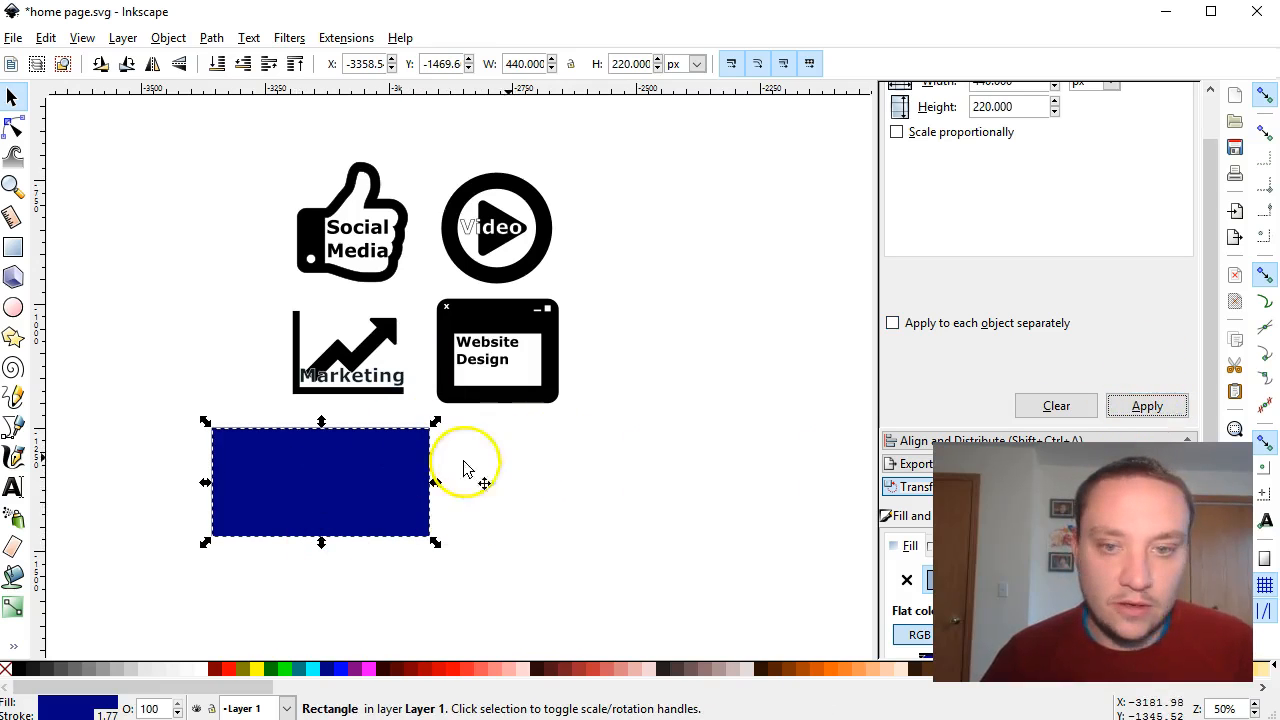
{"action": "left_click", "coordinate": [590, 519]}
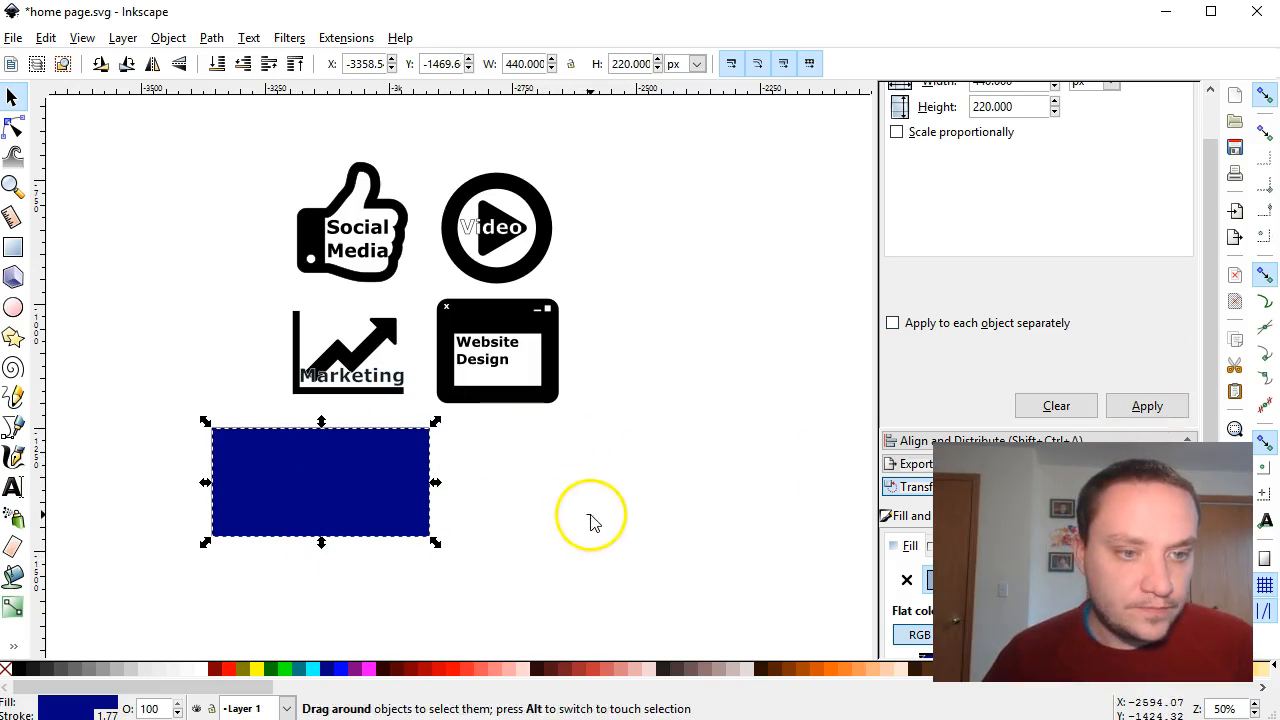
- Draw a white-filled circle about 133 px in diameter inside the blue rectangle
{"action": "left_click", "coordinate": [13, 307]}
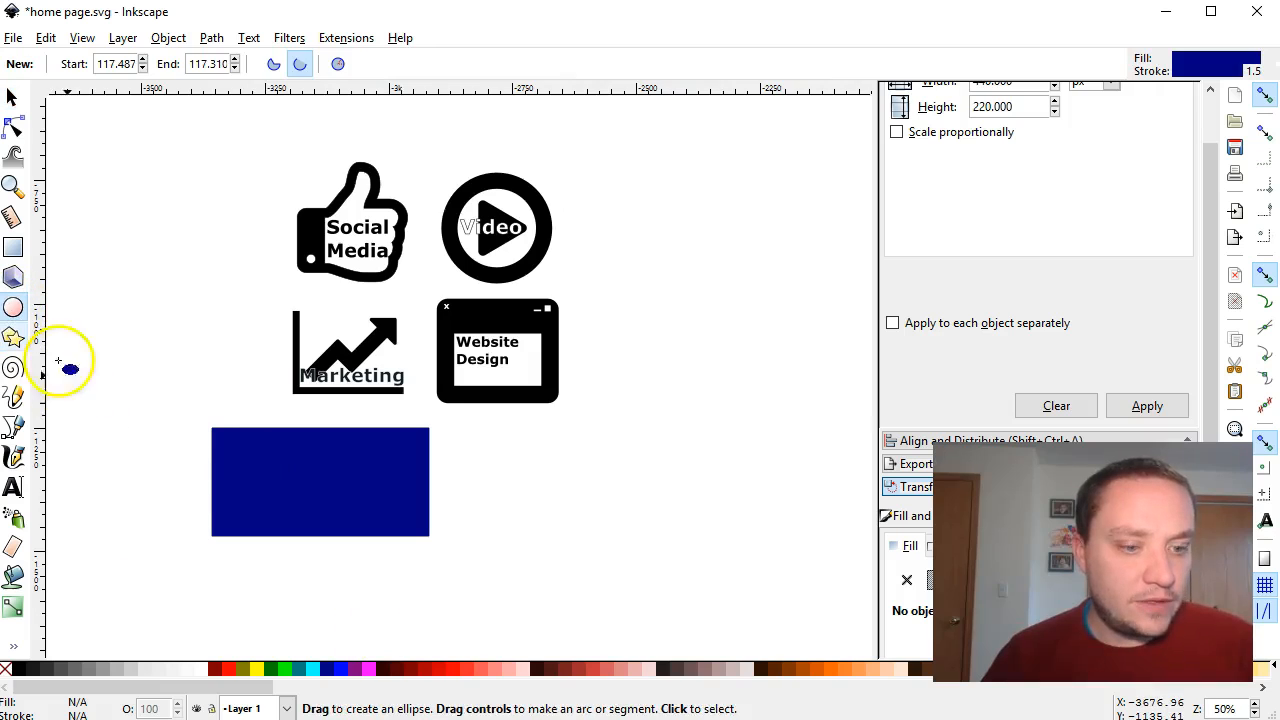
{"action": "left_click", "coordinate": [200, 670]}
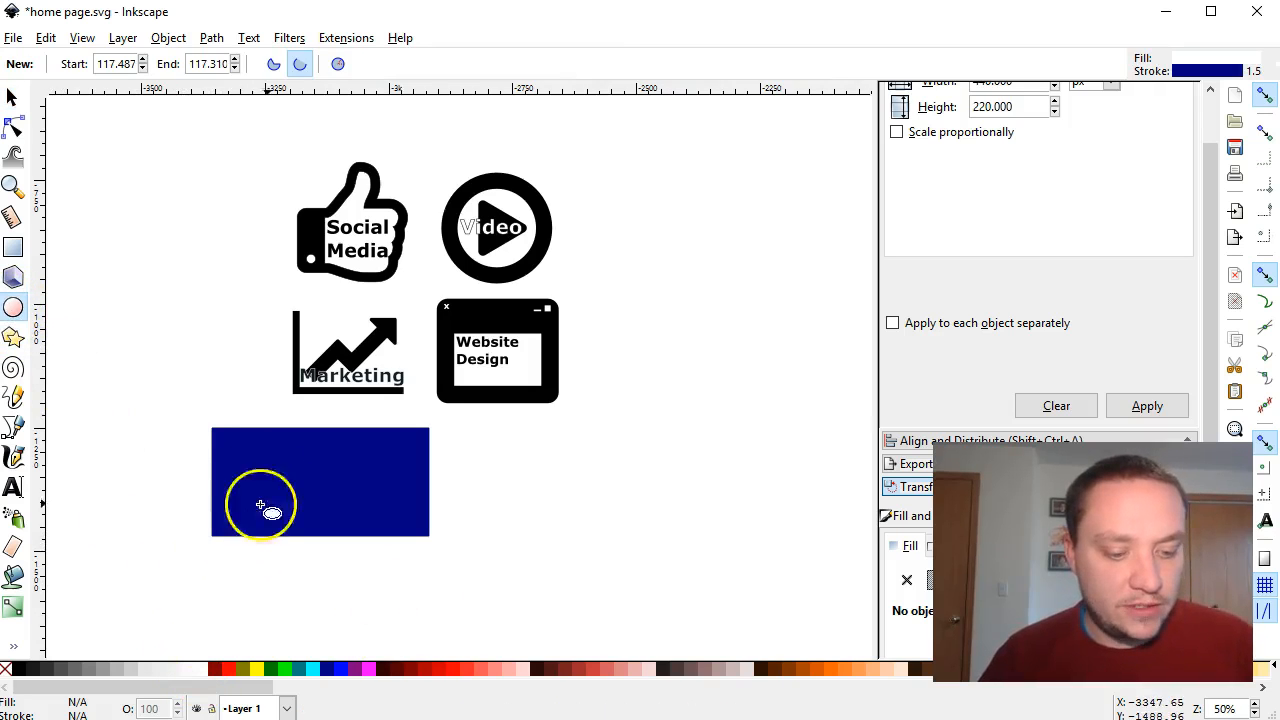
{"action": "left_click_drag", "start_coordinate": [267, 451], "coordinate": [335, 518]}
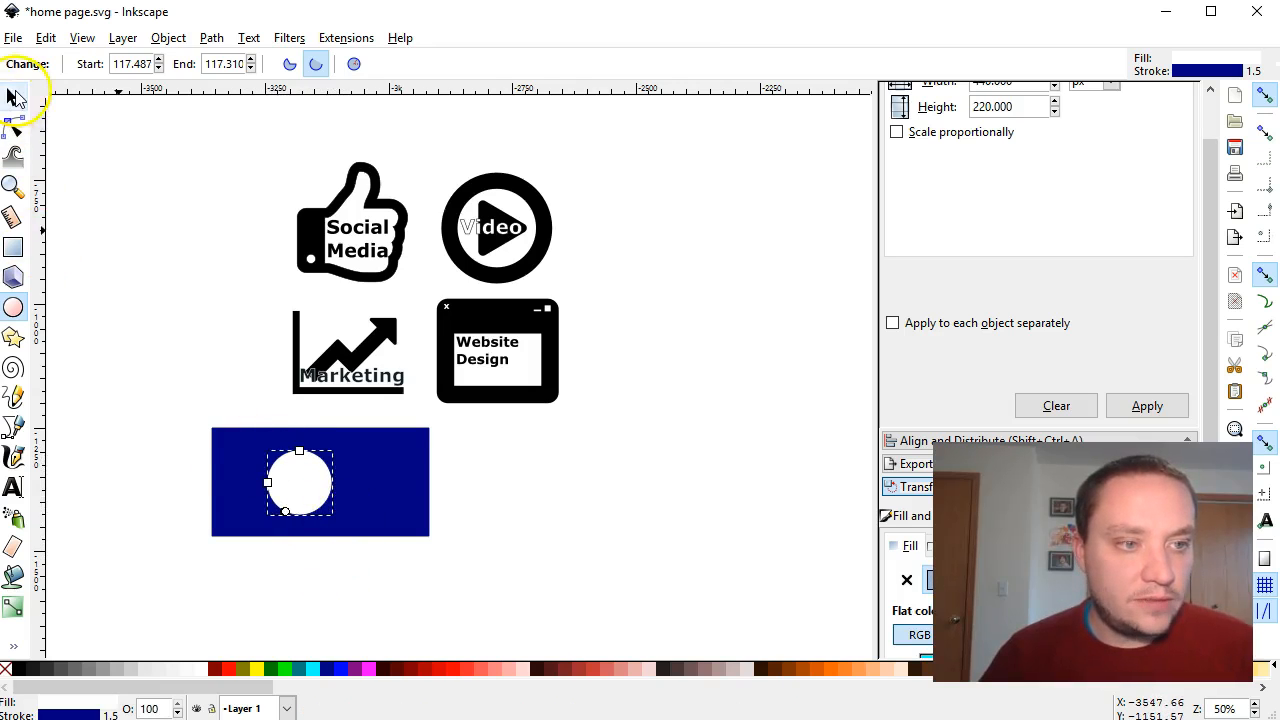
{"action": "left_click", "coordinate": [13, 97]}
- Align the white circle and the blue rectangle so they share the same horizontal center
{"action": "scroll", "coordinate": [310, 572], "scroll_direction": "up", "scroll_amount": 1, "text": "ctrl"}
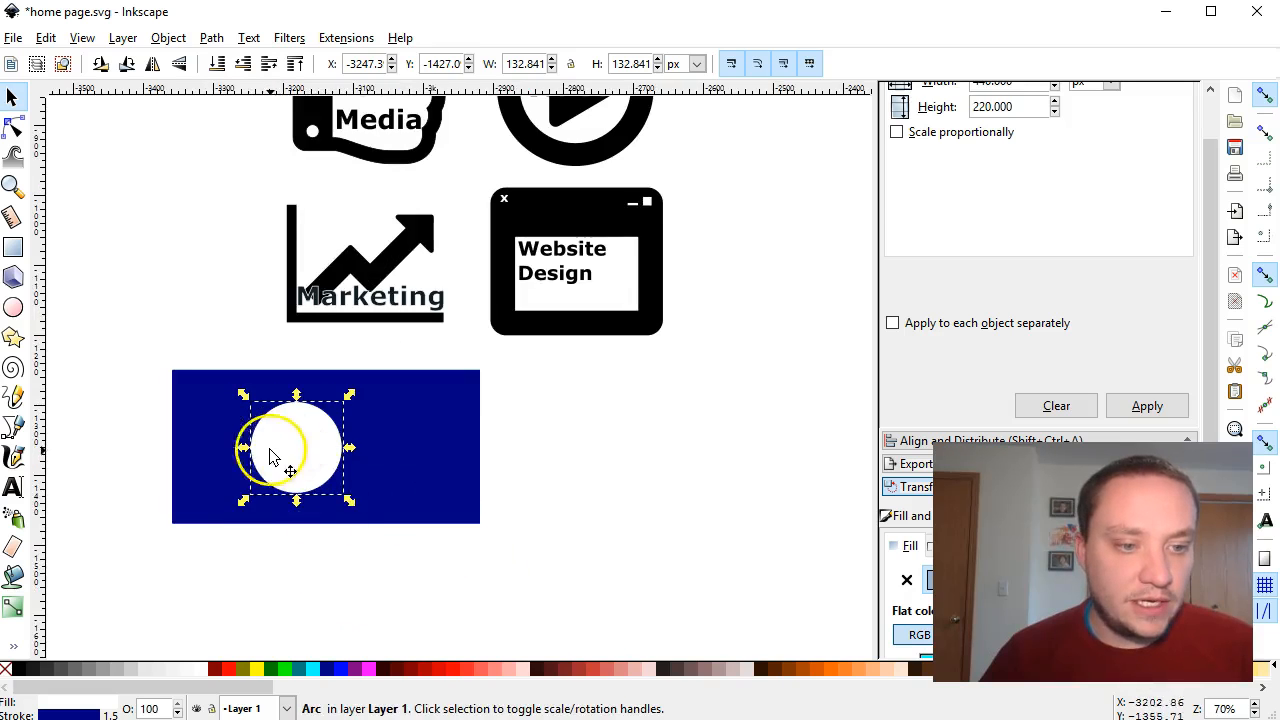
{"action": "left_click", "coordinate": [400, 434], "text": "shift"}
{"action": "left_click", "coordinate": [398, 434], "text": "shift"}
{"action": "key", "text": "ctrl+shift+a"}
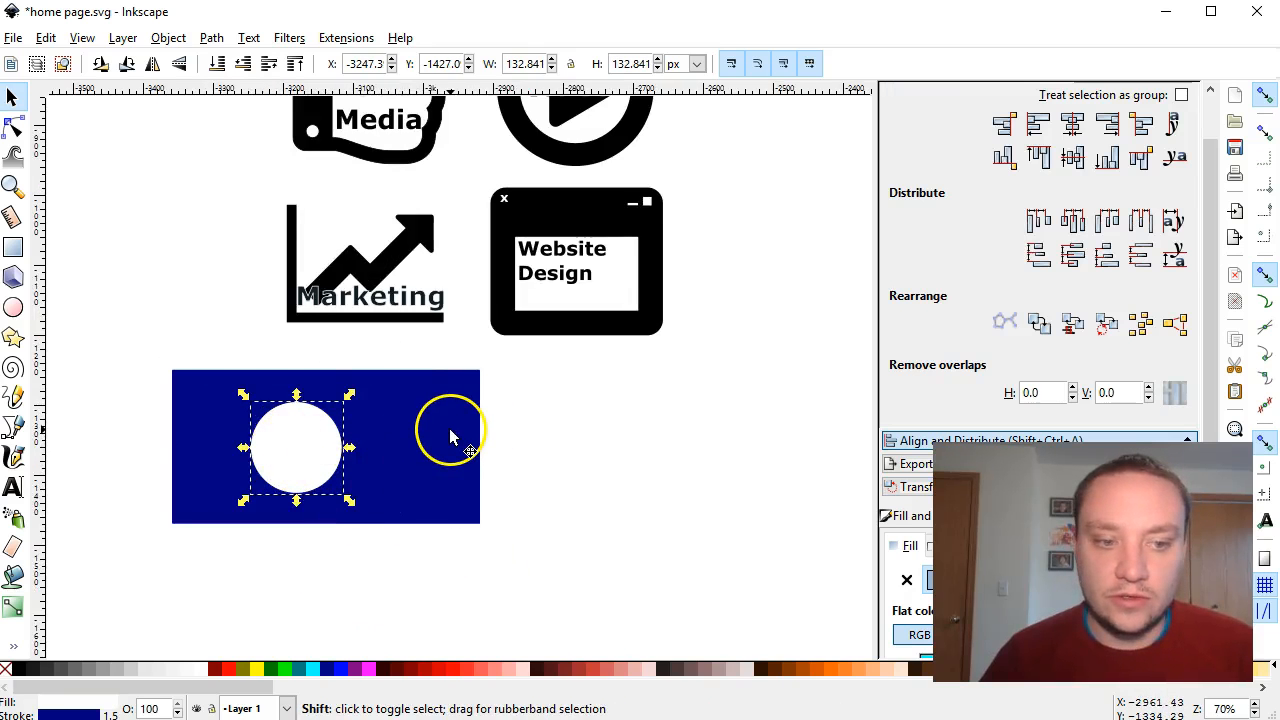
{"action": "left_click", "coordinate": [450, 437], "text": "shift"}
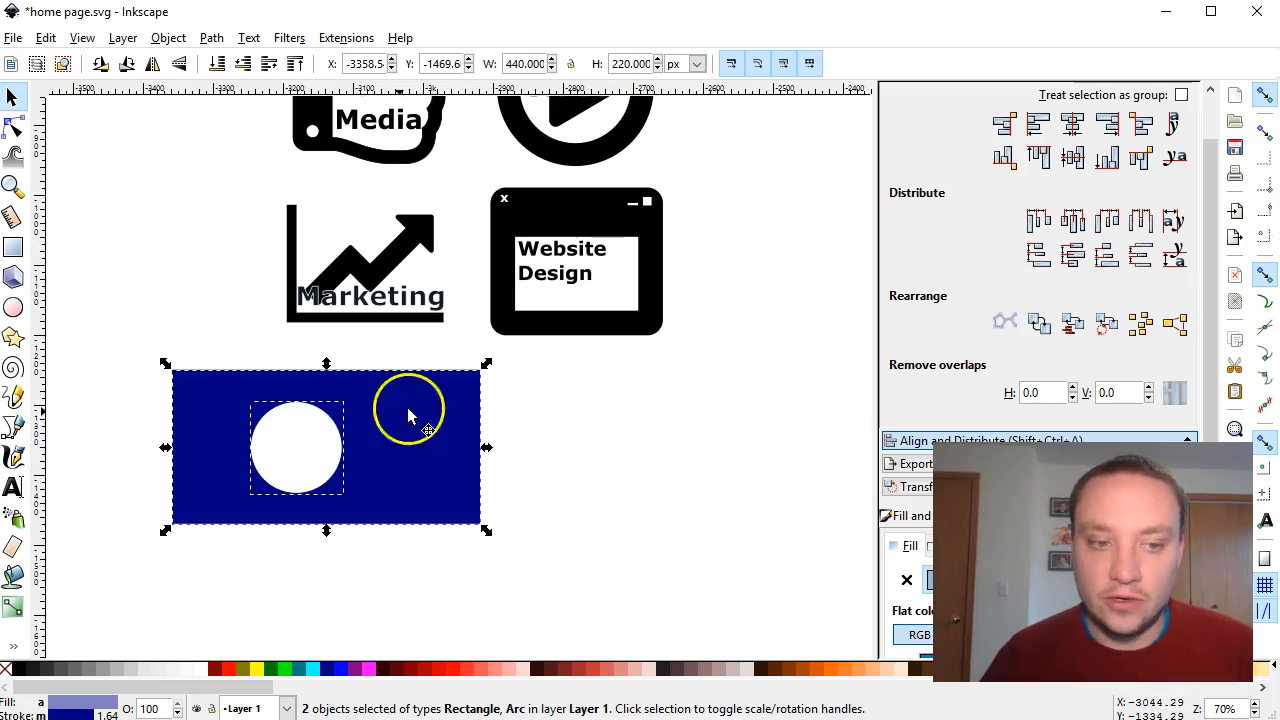
{"action": "left_click", "coordinate": [1072, 124]}
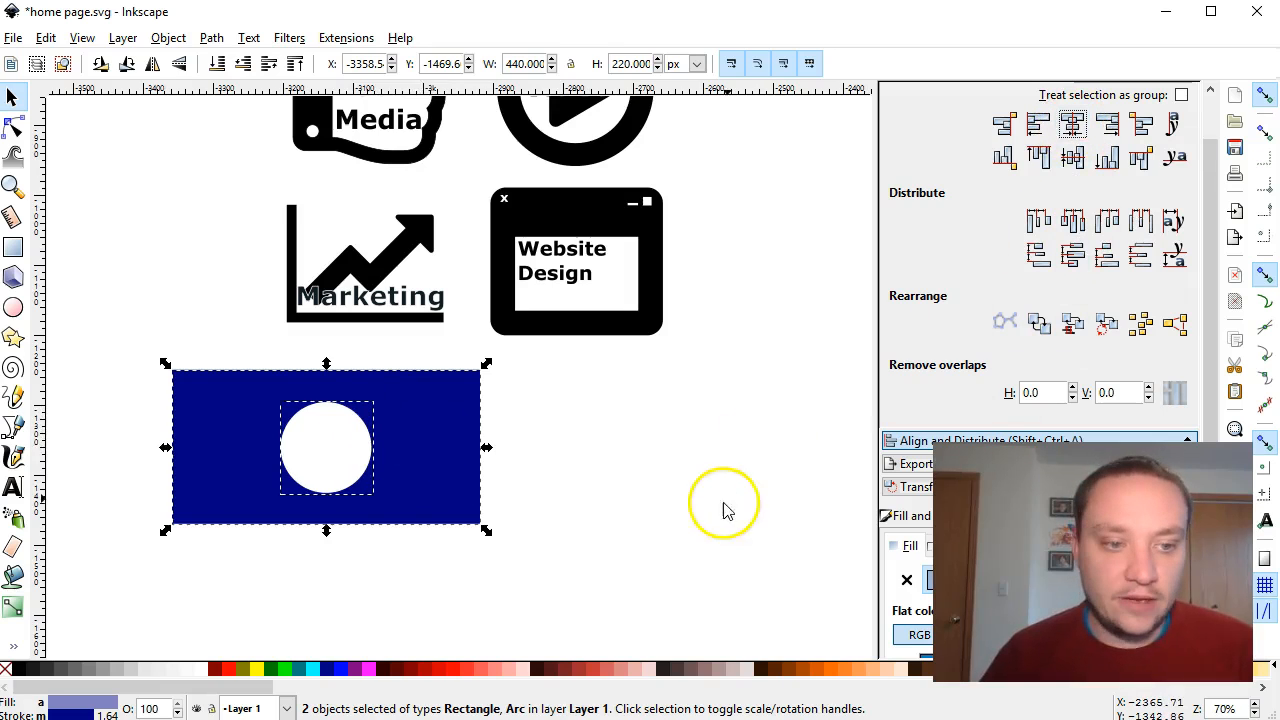
- Move the white circle slightly upward inside the blue rectangle, keeping it horizontally centered
{"action": "left_click", "coordinate": [533, 560]}
{"action": "left_click", "coordinate": [334, 446]}
{"action": "left_click", "coordinate": [334, 446]}
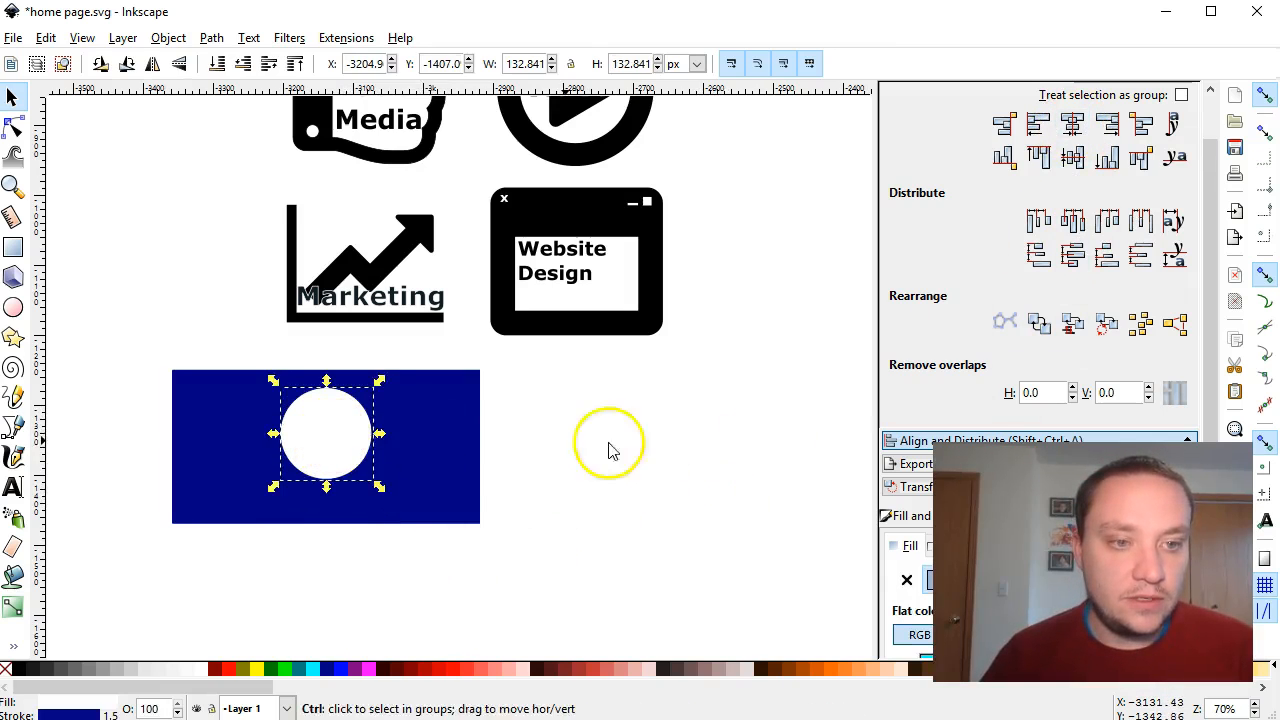
{"action": "left_click", "coordinate": [600, 460]}
- Duplicate the "Social Media" text from the thumbs-up icon and place the copy in the lower part of the blue rectangle
{"action": "scroll", "coordinate": [588, 474], "scroll_direction": "up", "scroll_amount": 1}
{"action": "scroll", "coordinate": [371, 280], "scroll_direction": "up", "scroll_amount": 4}
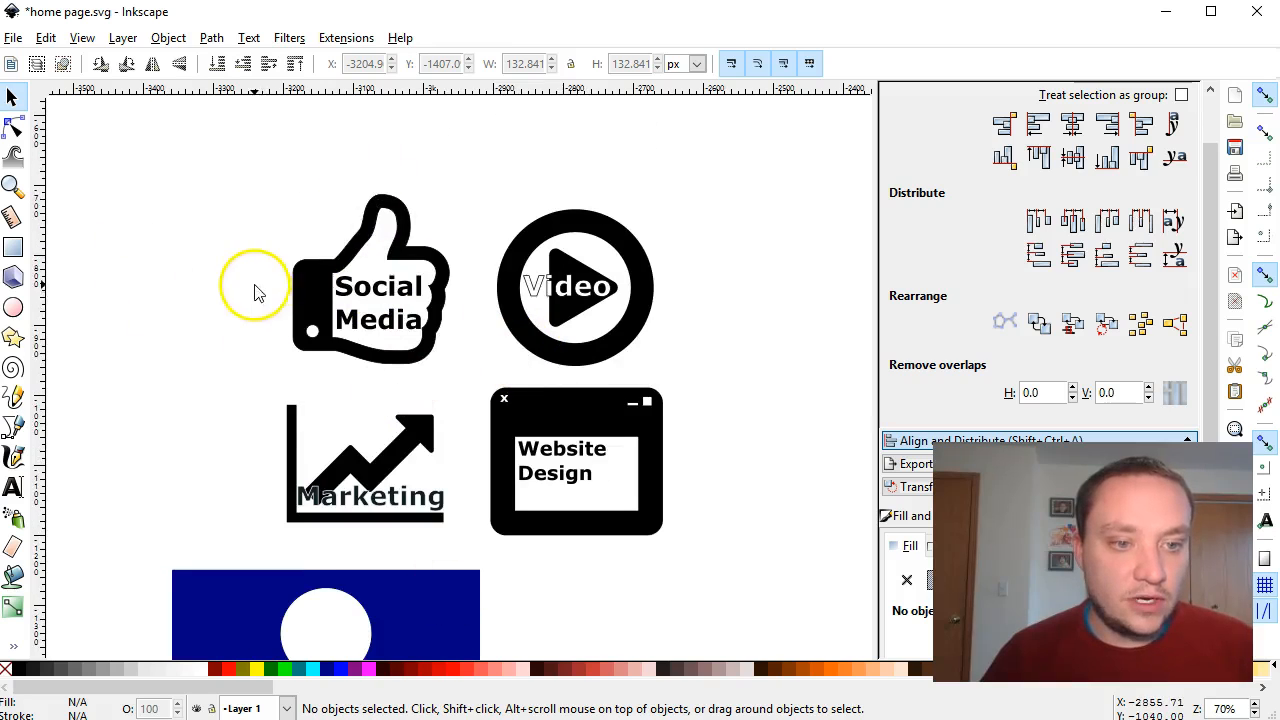
{"action": "left_click", "coordinate": [330, 290]}
{"action": "left_click", "coordinate": [368, 295], "text": "ctrl"}
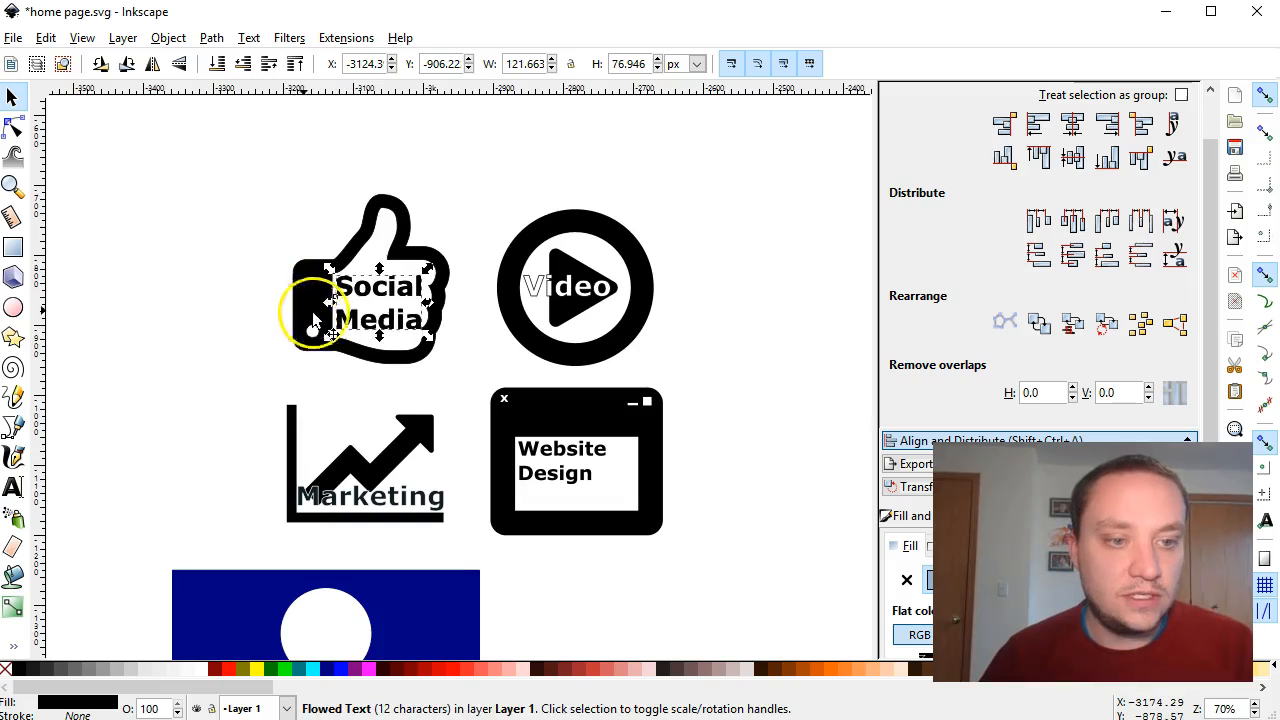
{"action": "left_click_drag", "start_coordinate": [371, 291], "coordinate": [303, 641]}
{"action": "scroll", "coordinate": [254, 578], "scroll_direction": "down", "scroll_amount": 2}
{"action": "left_click", "coordinate": [290, 452]}
{"action": "left_click_drag", "start_coordinate": [291, 454], "coordinate": [251, 528]}
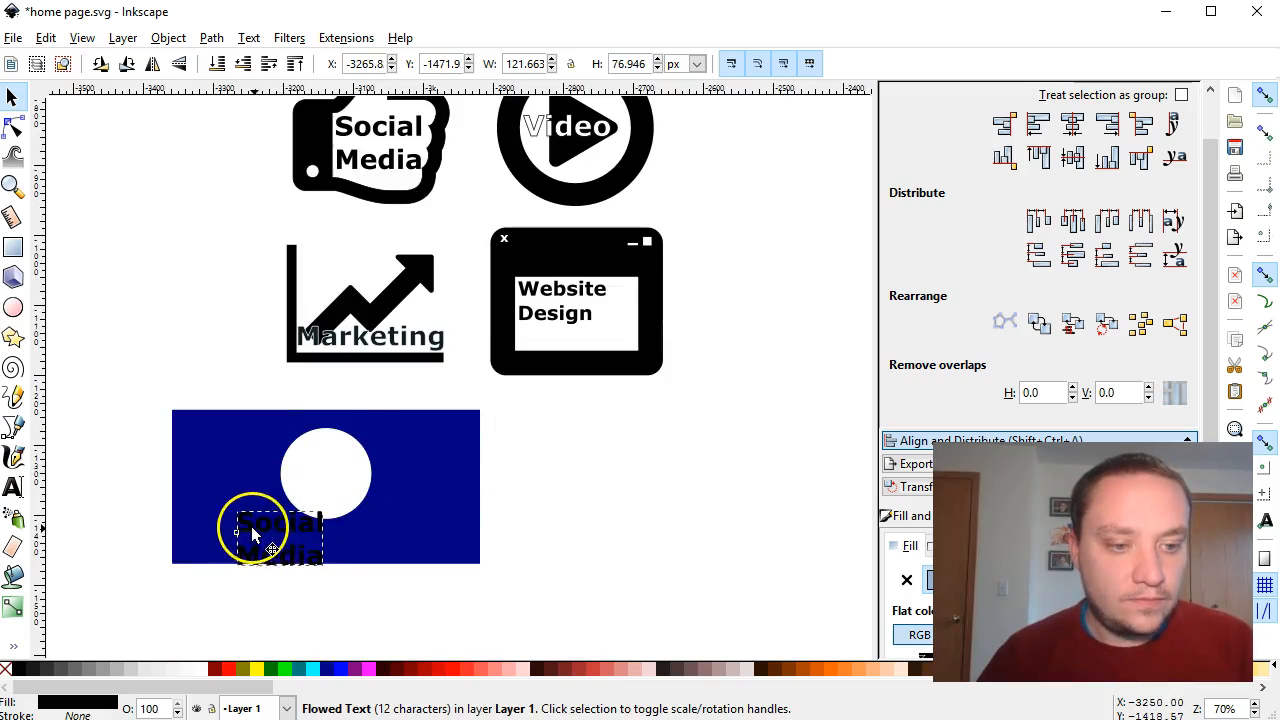
- Widen the copied text's frame so "Social Media" fits on one line, and fill the text with white
{"action": "double_click", "coordinate": [268, 528]}
{"action": "left_click", "coordinate": [330, 543]}
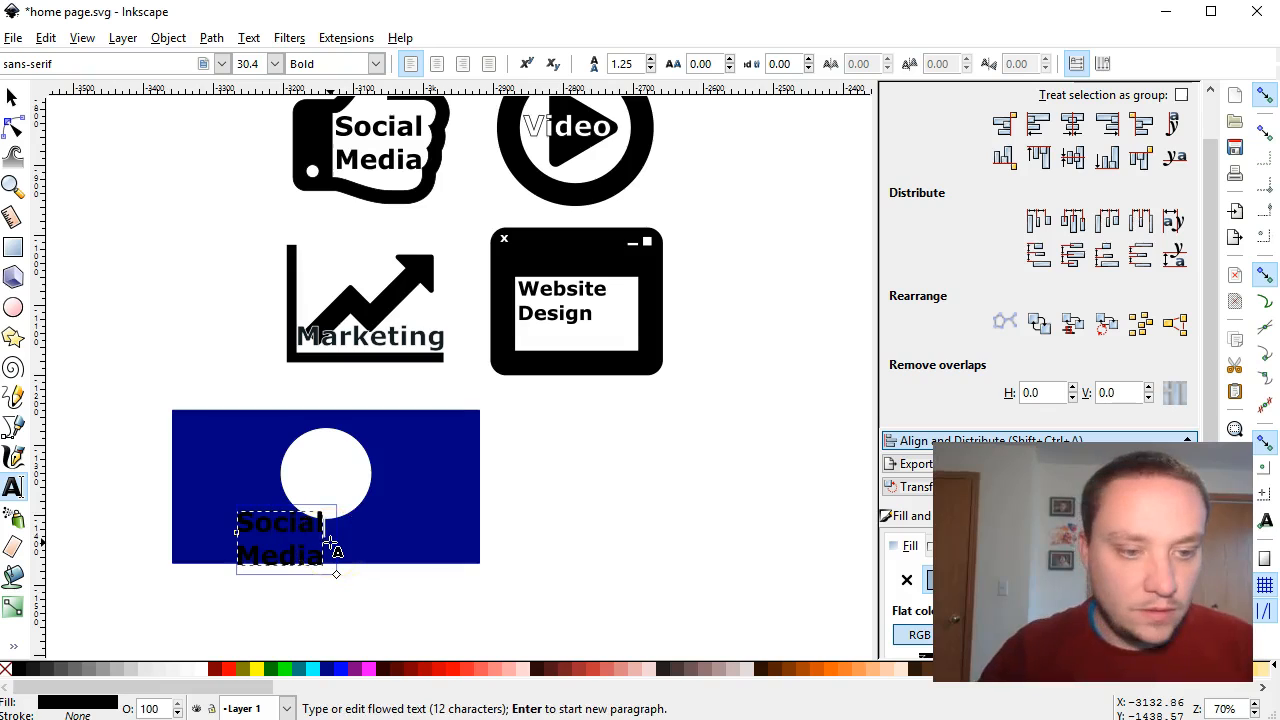
{"action": "left_click_drag", "start_coordinate": [340, 573], "coordinate": [455, 560]}
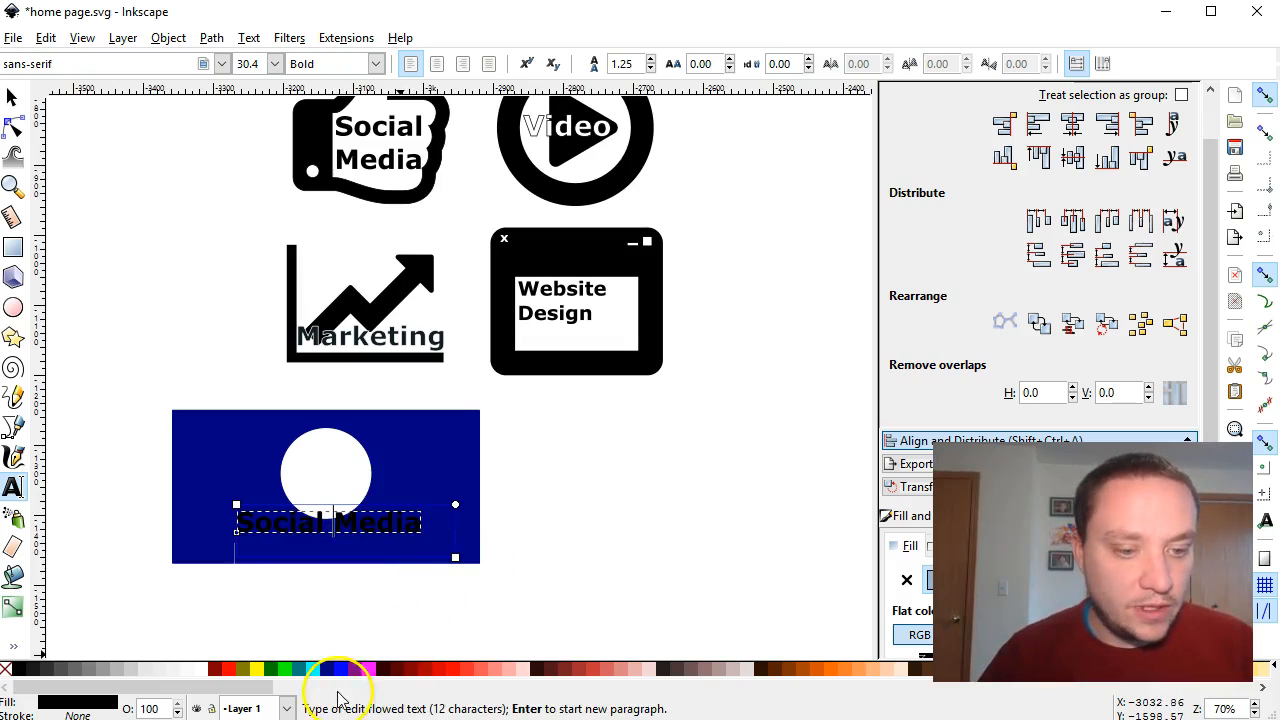
{"action": "left_click", "coordinate": [205, 670]}
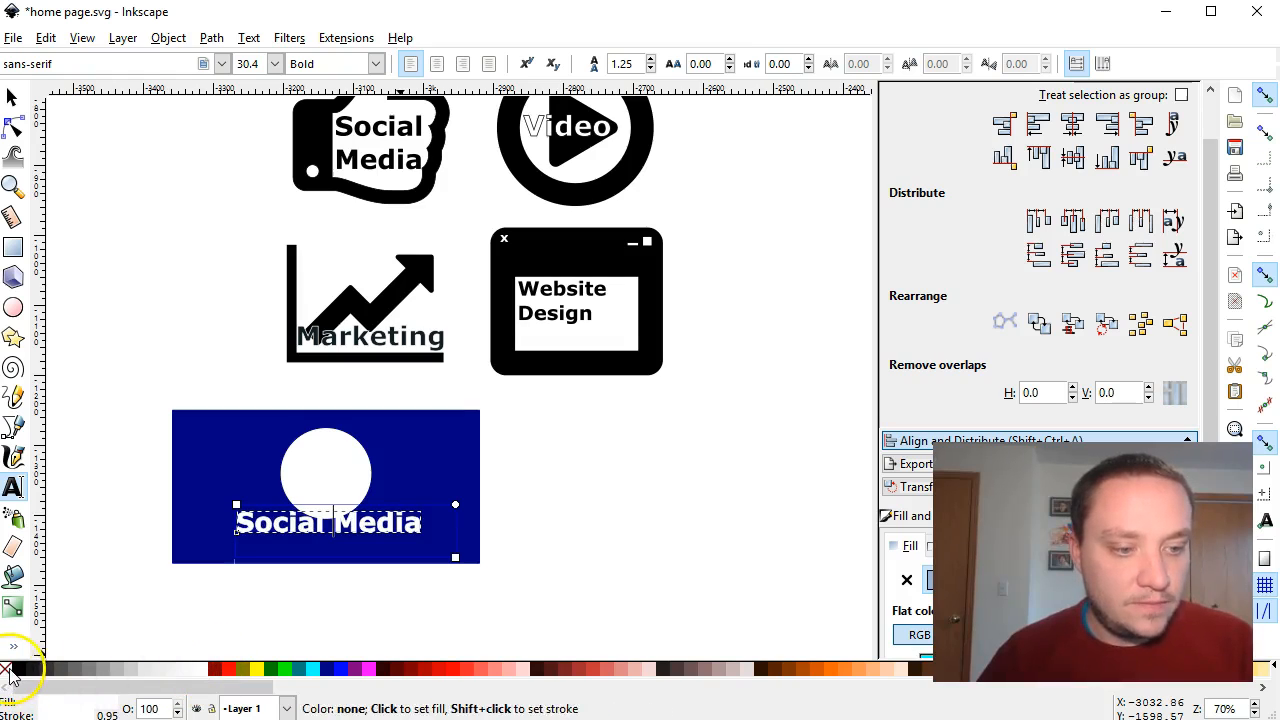
{"action": "left_click", "coordinate": [309, 615]}
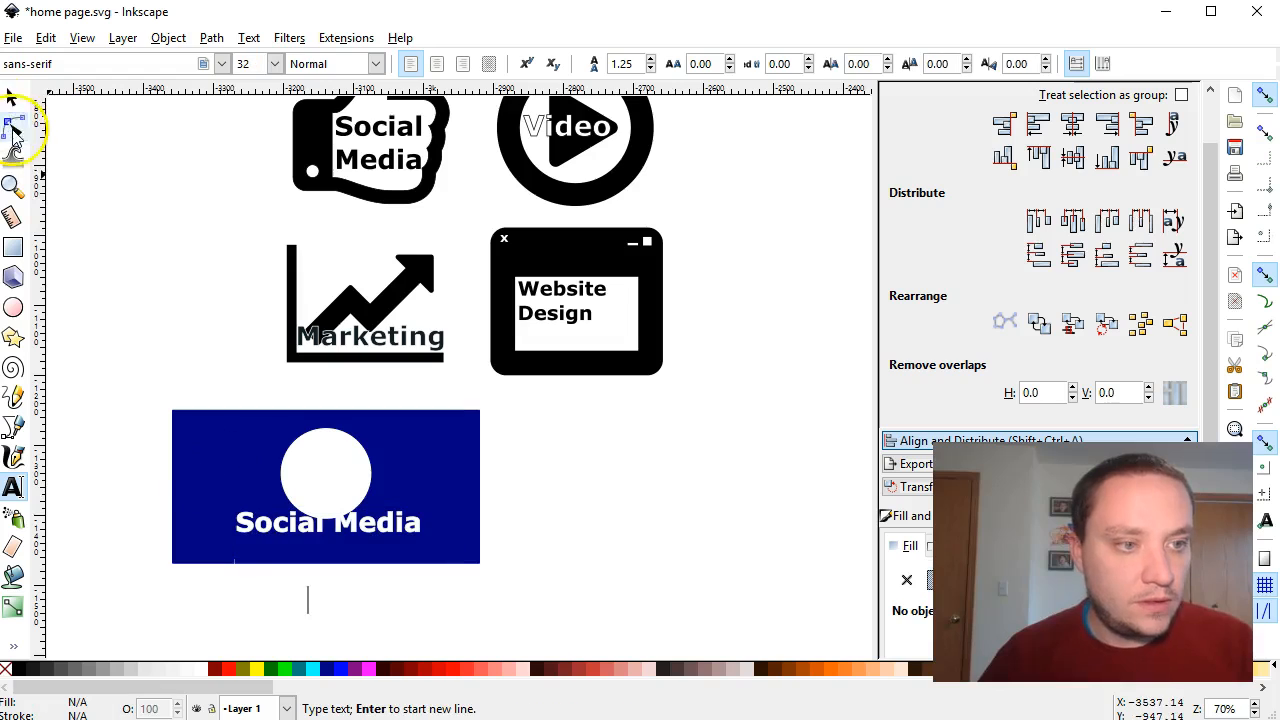
- Move the white "Social Media" text down below the circle and center it horizontally with the blue rectangle
{"action": "left_click", "coordinate": [12, 97]}
{"action": "left_click_drag", "start_coordinate": [277, 529], "coordinate": [277, 543]}
{"action": "left_click", "coordinate": [434, 474], "text": "shift"}
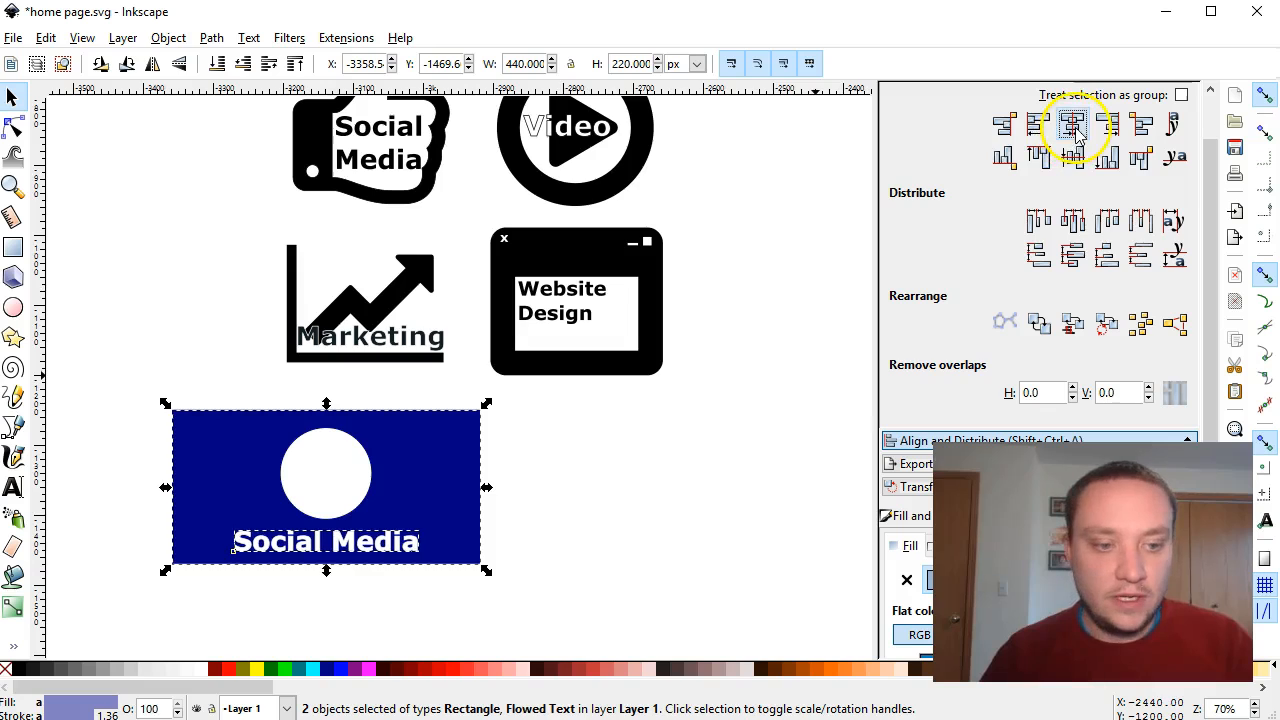
{"action": "left_click", "coordinate": [565, 555]}
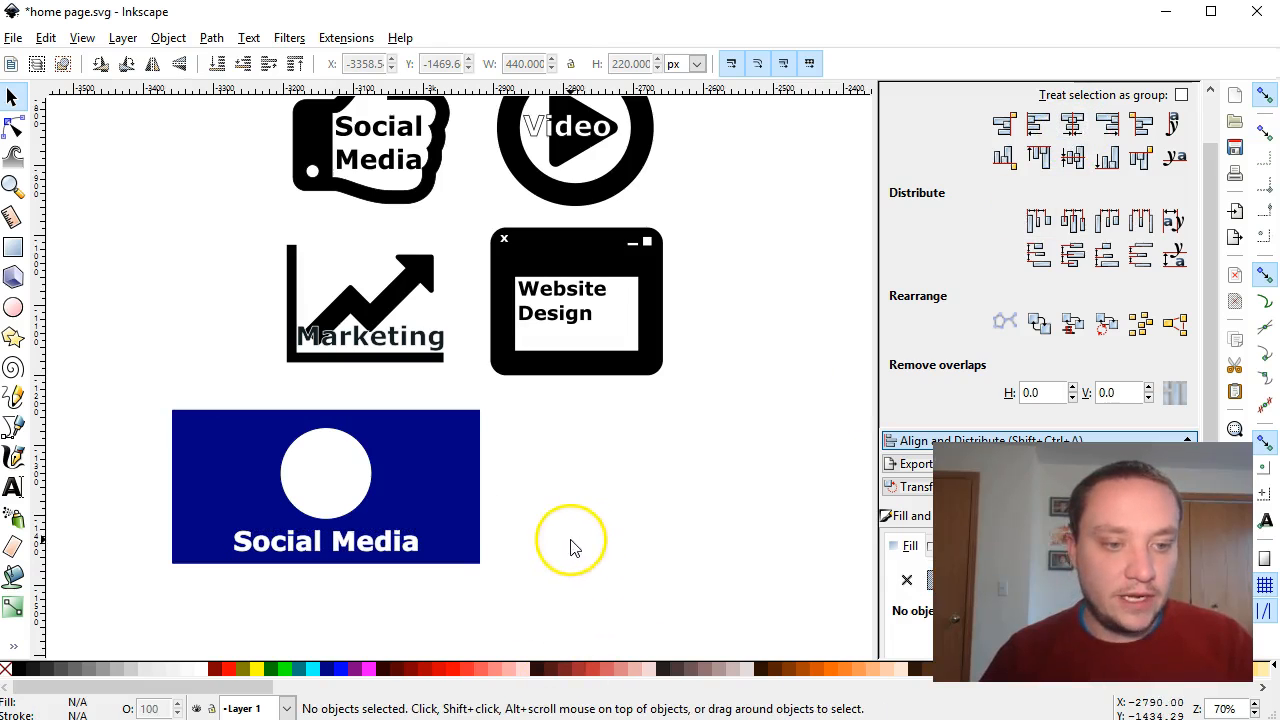
- Duplicate the black thumbs-up icon, place the copy over the white circle and fill it with navy blue
{"action": "left_click", "coordinate": [315, 185]}
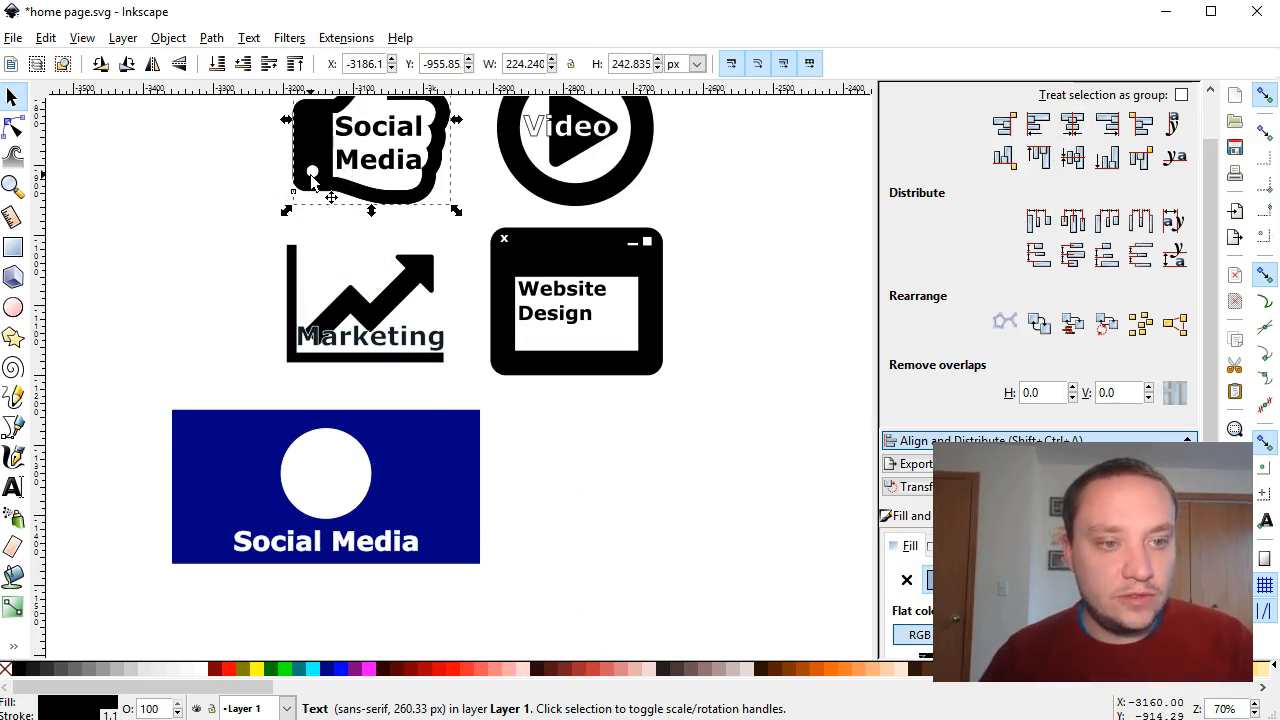
{"action": "left_click_drag", "start_coordinate": [316, 165], "coordinate": [275, 486]}
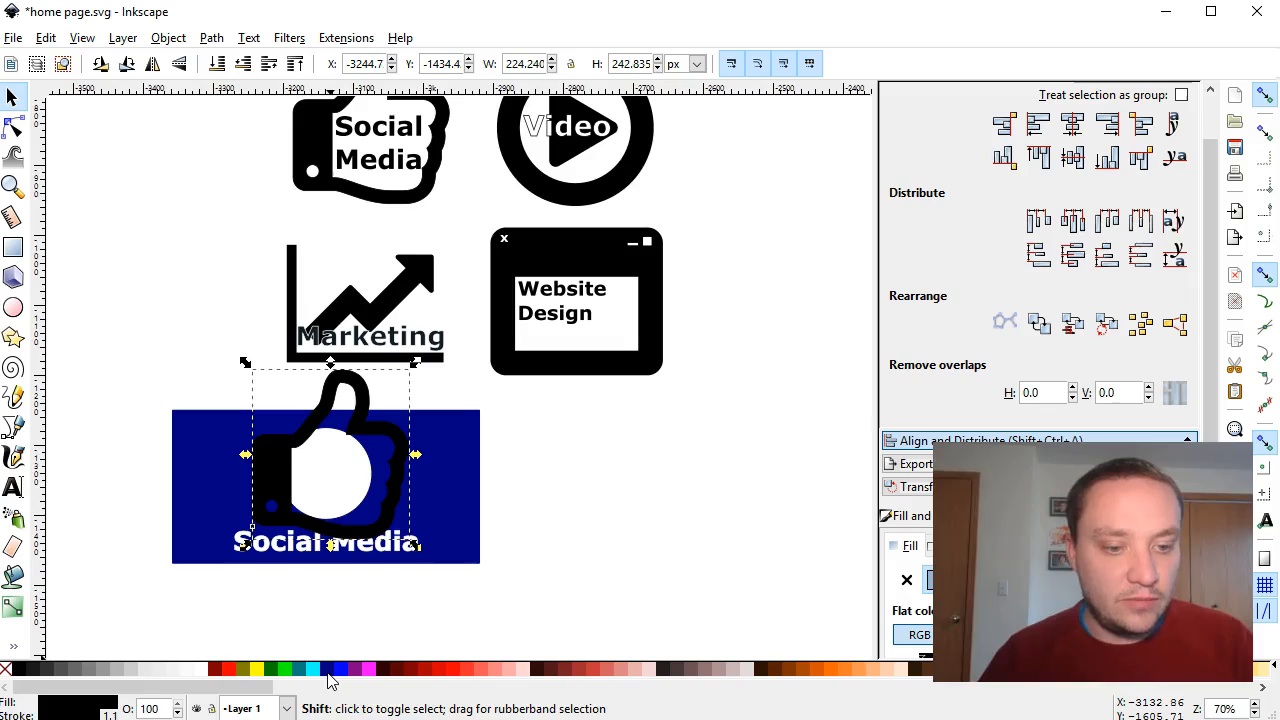
{"action": "left_click", "coordinate": [329, 675]}
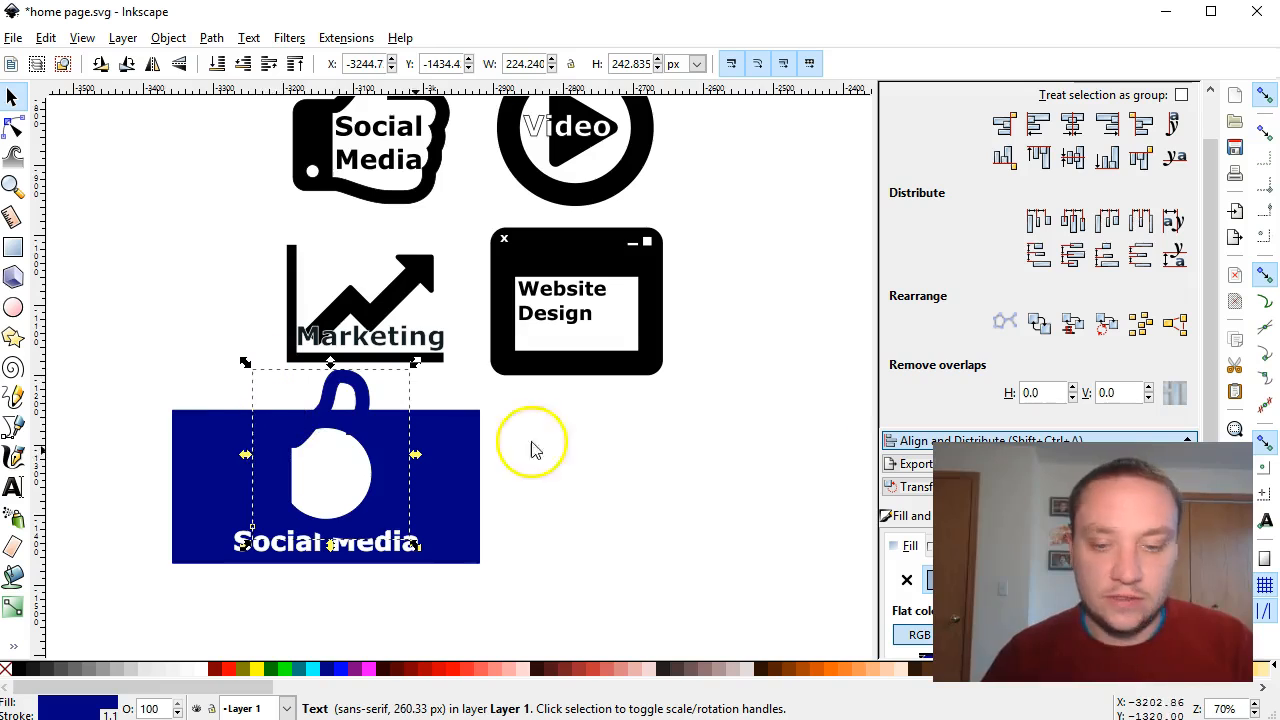
- Scale the blue thumbs-up icon proportionally to 95% ten times in succession
{"action": "left_click", "coordinate": [914, 490]}
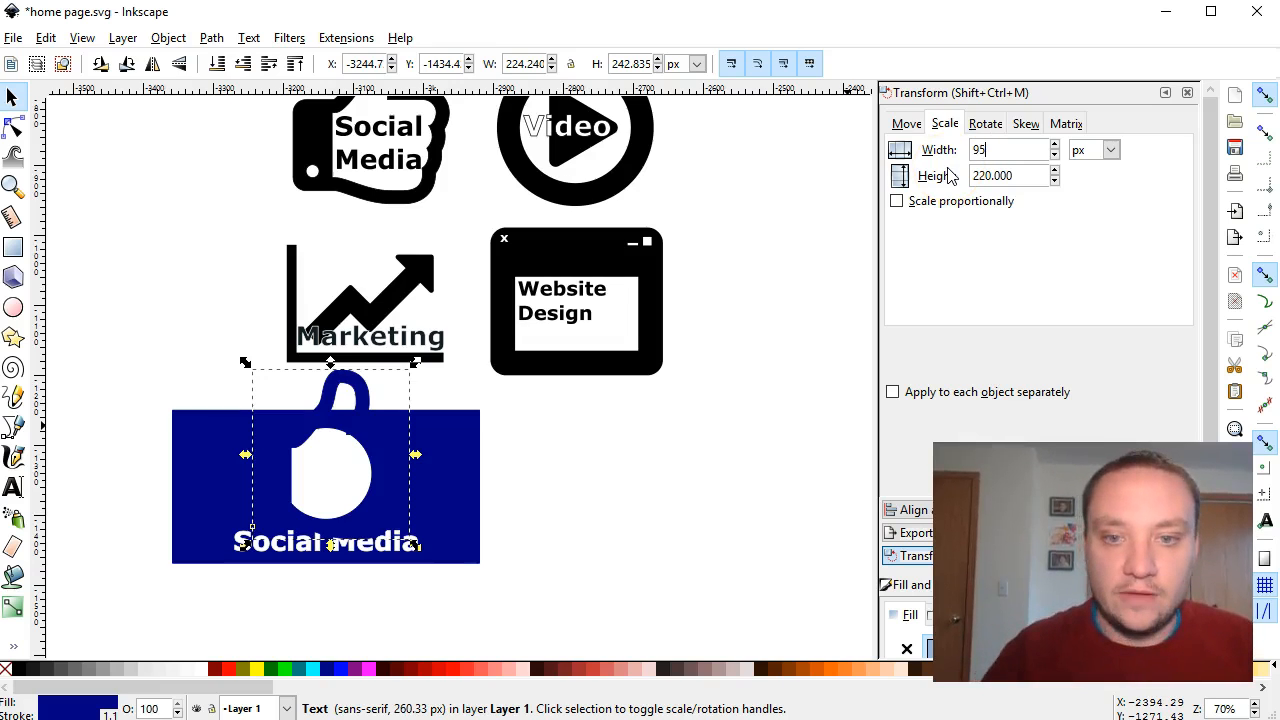
{"action": "left_click", "coordinate": [1093, 150]}
{"action": "left_click", "coordinate": [1082, 168]}
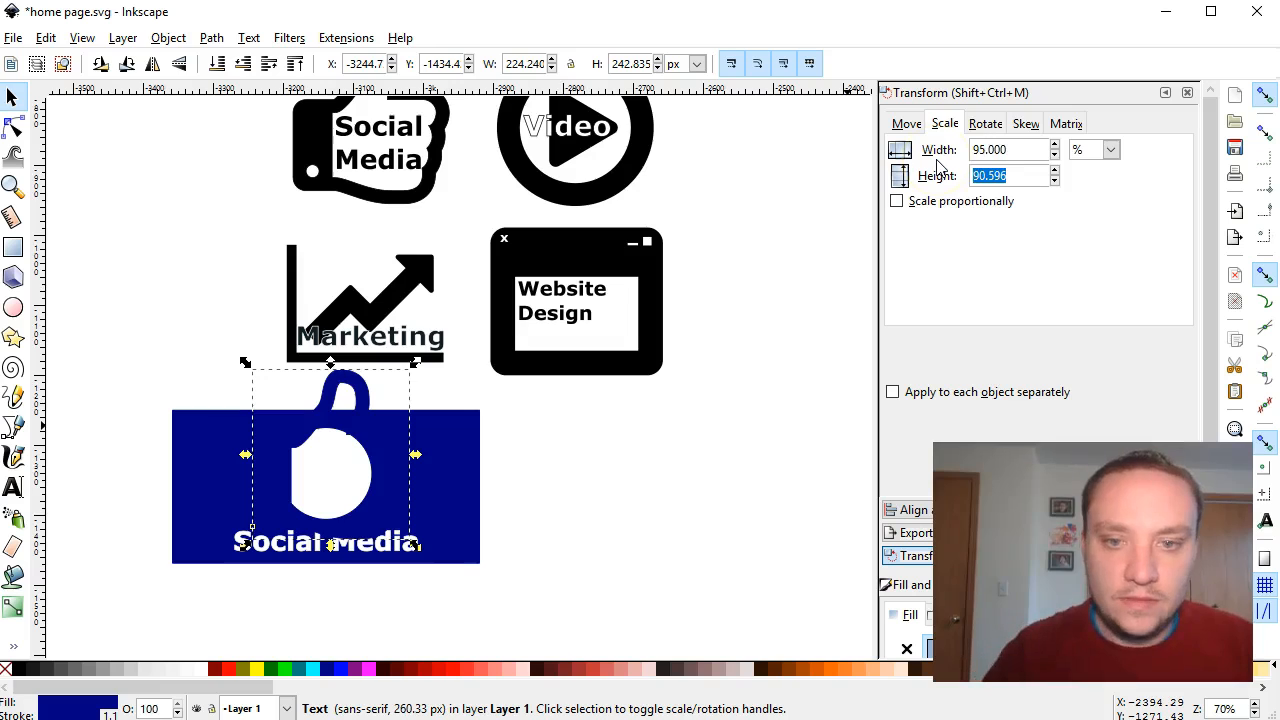
{"action": "scroll", "coordinate": [1101, 291], "scroll_direction": "down", "scroll_amount": 2}
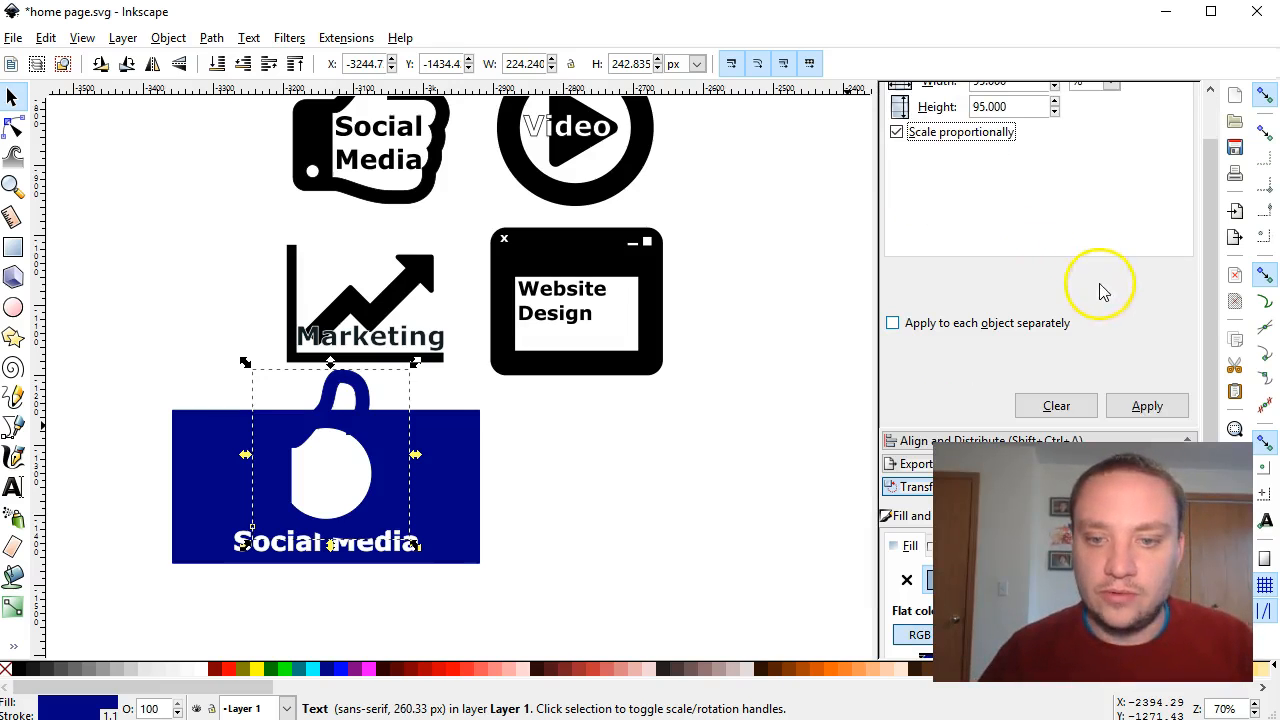
{"action": "left_click", "coordinate": [1148, 412]}
{"action": "left_click", "coordinate": [1148, 412]}
{"action": "left_click", "coordinate": [1148, 412]}
{"action": "left_click", "coordinate": [1148, 412]}
{"action": "left_click", "coordinate": [1148, 412]}
{"action": "left_click", "coordinate": [1148, 412]}
{"action": "left_click", "coordinate": [1148, 412]}
{"action": "left_click", "coordinate": [1149, 414]}
{"action": "left_click", "coordinate": [1148, 412]}
{"action": "left_click", "coordinate": [1148, 412]}
{"action": "scroll", "coordinate": [545, 480], "scroll_direction": "down", "scroll_amount": 1}
{"action": "left_click", "coordinate": [559, 538]}
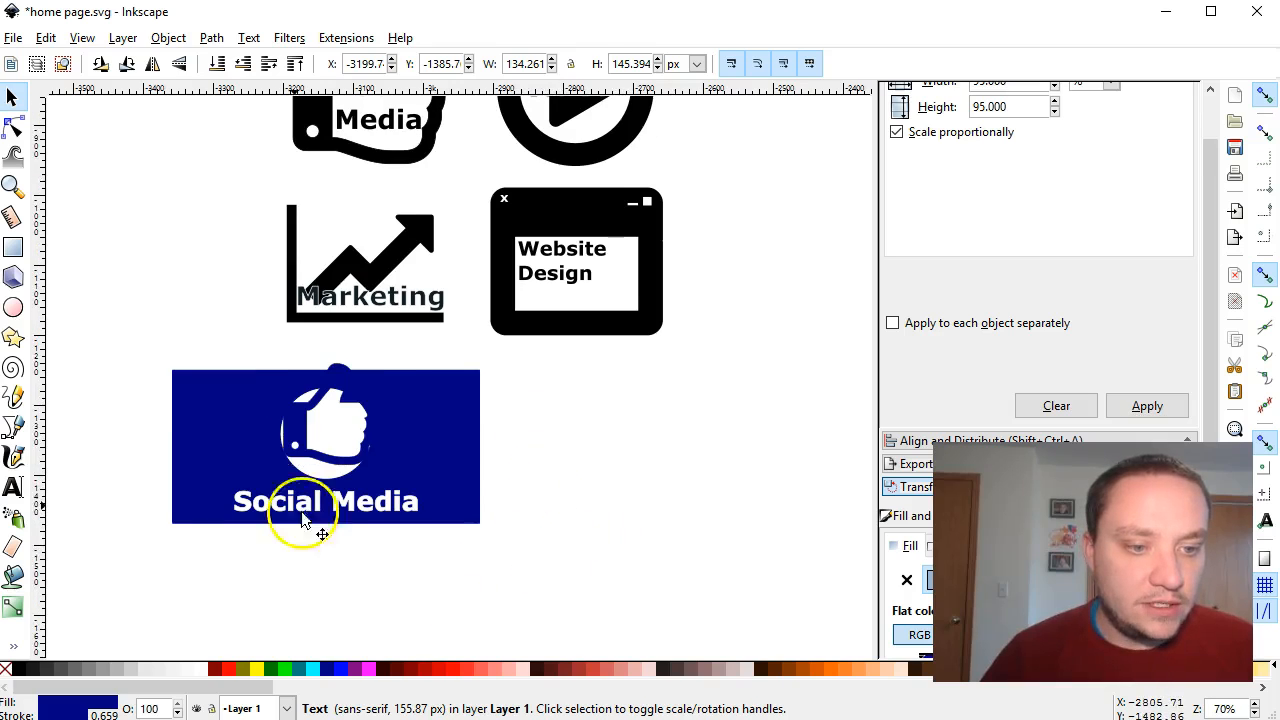
- Move the thumbs-up icon over the white circle and scale it proportionally to 95% four more times
{"action": "left_click_drag", "start_coordinate": [298, 435], "coordinate": [283, 452]}
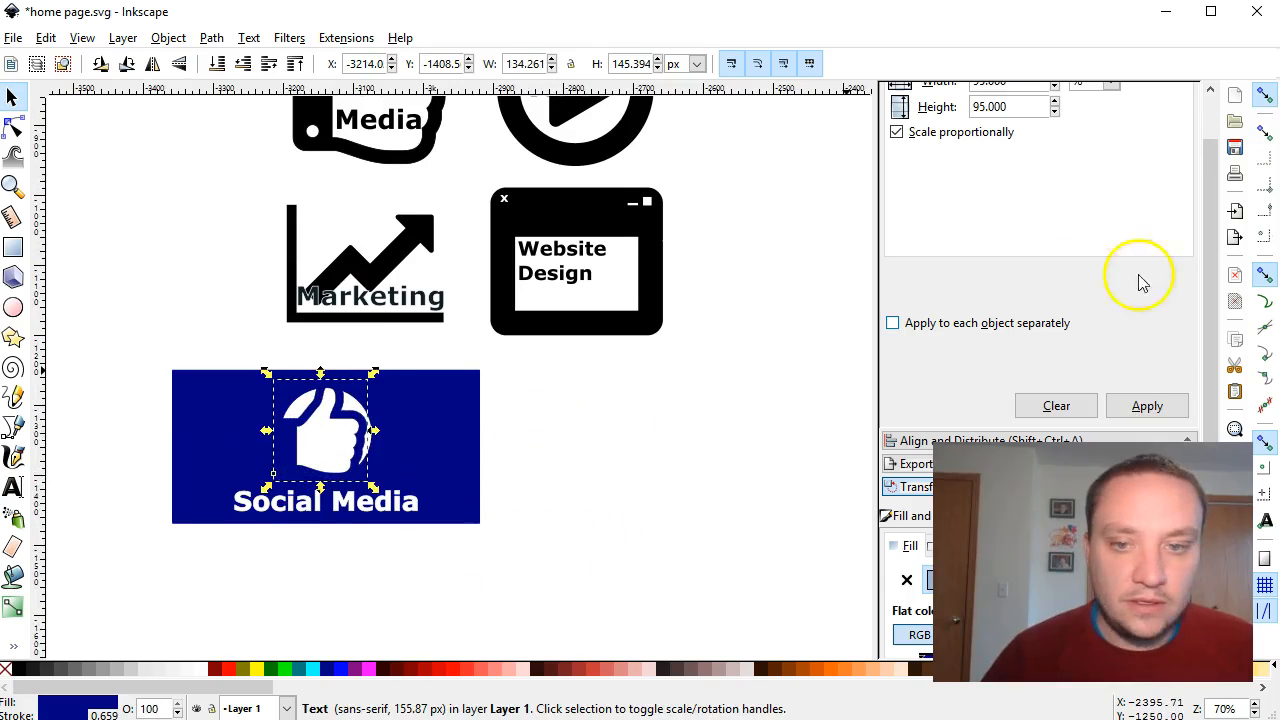
{"action": "left_click", "coordinate": [1143, 410]}
{"action": "left_click", "coordinate": [1143, 410]}
{"action": "left_click", "coordinate": [1143, 412]}
{"action": "left_click", "coordinate": [1143, 412]}
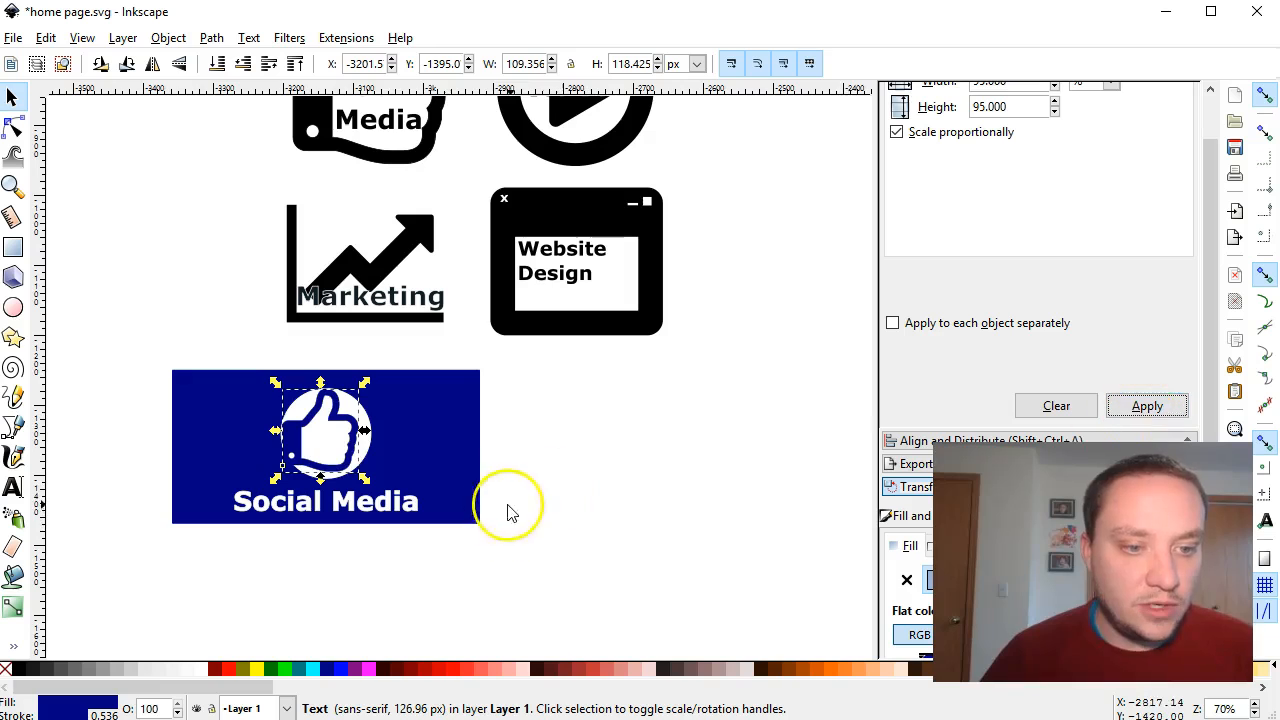
- Shift the thumbs-up icon about 3 px lower within the white circle
{"action": "scroll", "coordinate": [400, 486], "scroll_direction": "up", "scroll_amount": 1, "text": "ctrl"}
{"action": "left_click", "coordinate": [650, 490]}
{"action": "scroll", "coordinate": [685, 488], "scroll_direction": "down", "scroll_amount": 1}
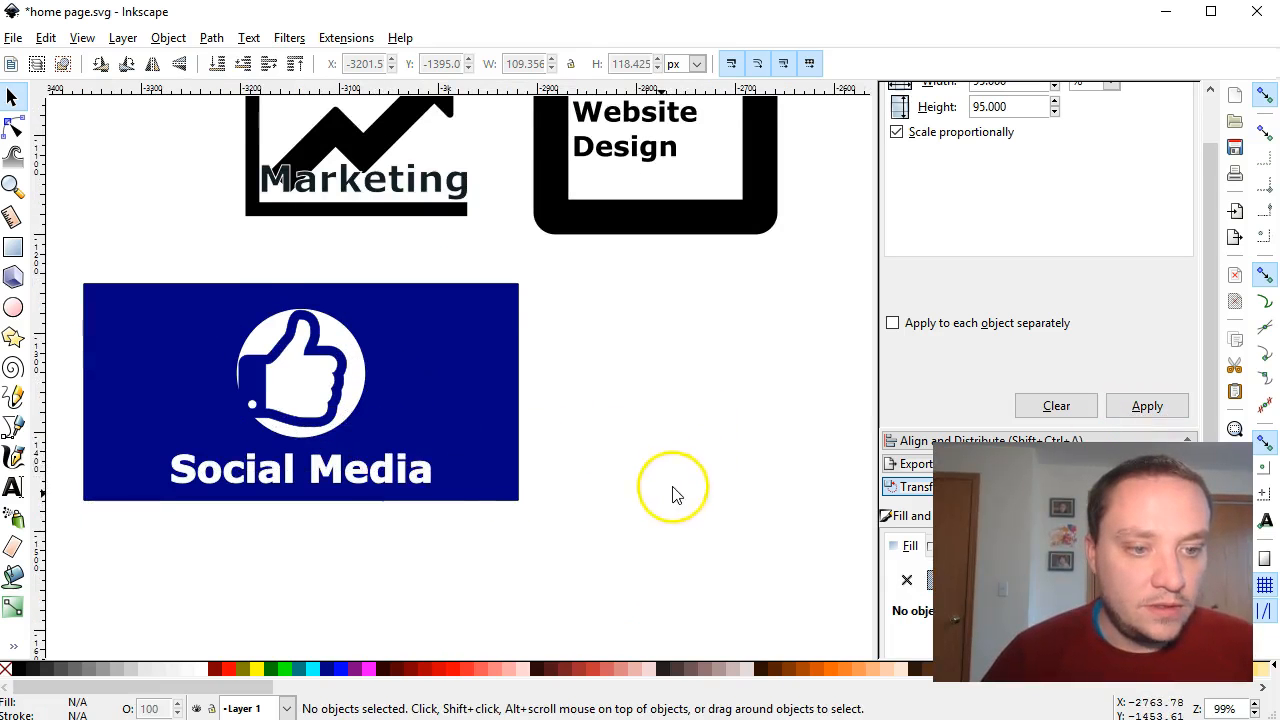
{"action": "mouse_move", "coordinate": [262, 382]}
{"action": "left_mouse_down"}
{"action": "mouse_move", "coordinate": [251, 380]}
{"action": "mouse_move", "coordinate": [258, 393]}
{"action": "left_mouse_up"}
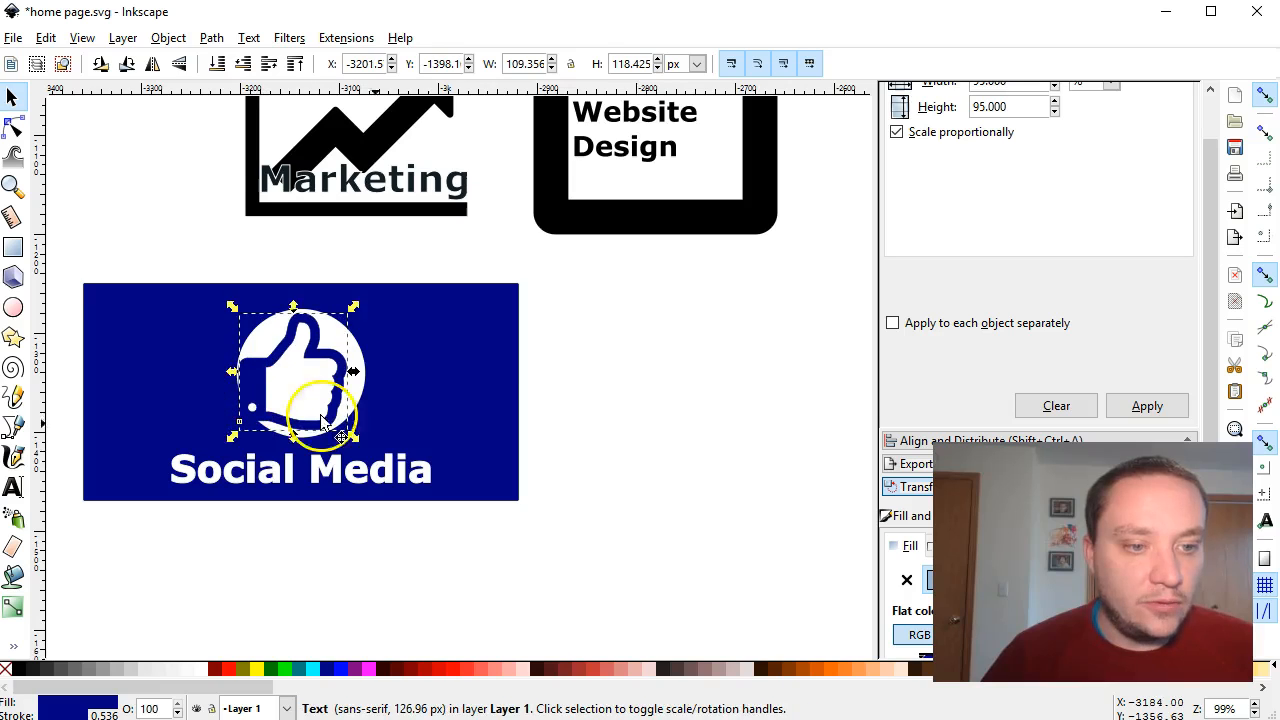
{"action": "left_click", "coordinate": [587, 413]}
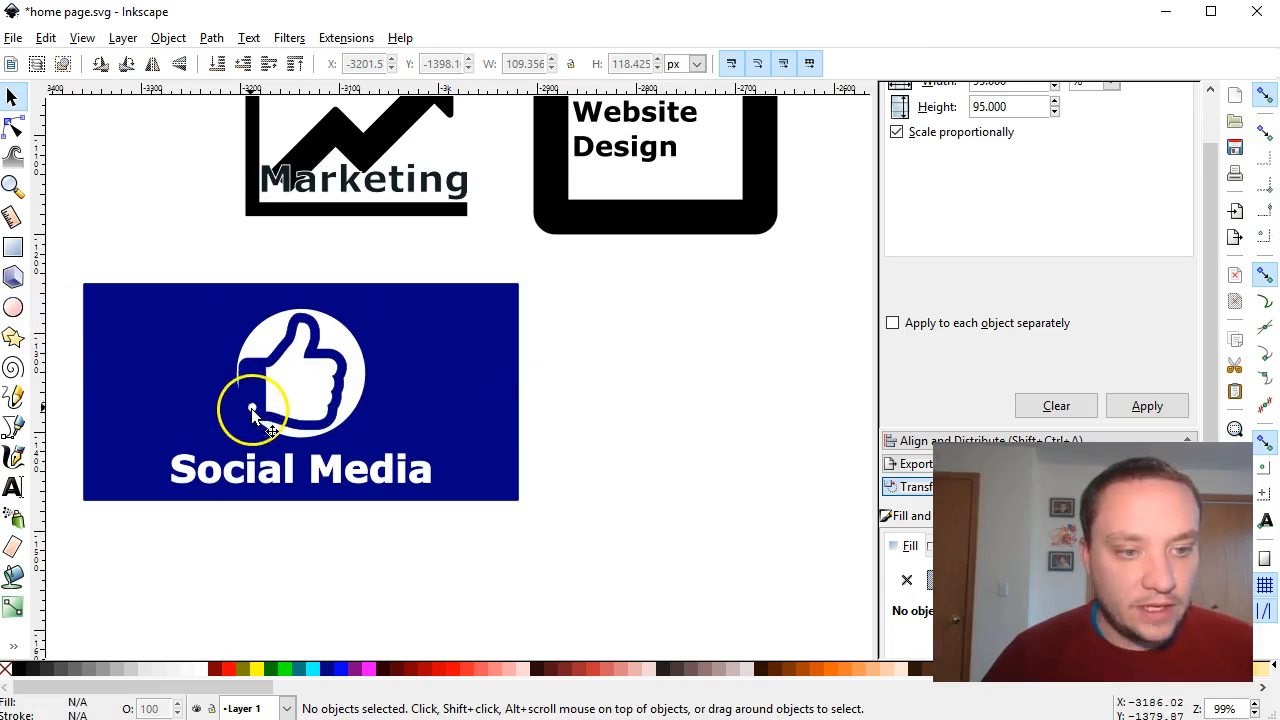
- Cover the white dot on the thumbs-up icon's cuff with a small navy circle and group the circle with the icon
{"action": "left_click", "coordinate": [14, 307]}
{"action": "left_click_drag", "start_coordinate": [273, 425], "coordinate": [259, 414]}
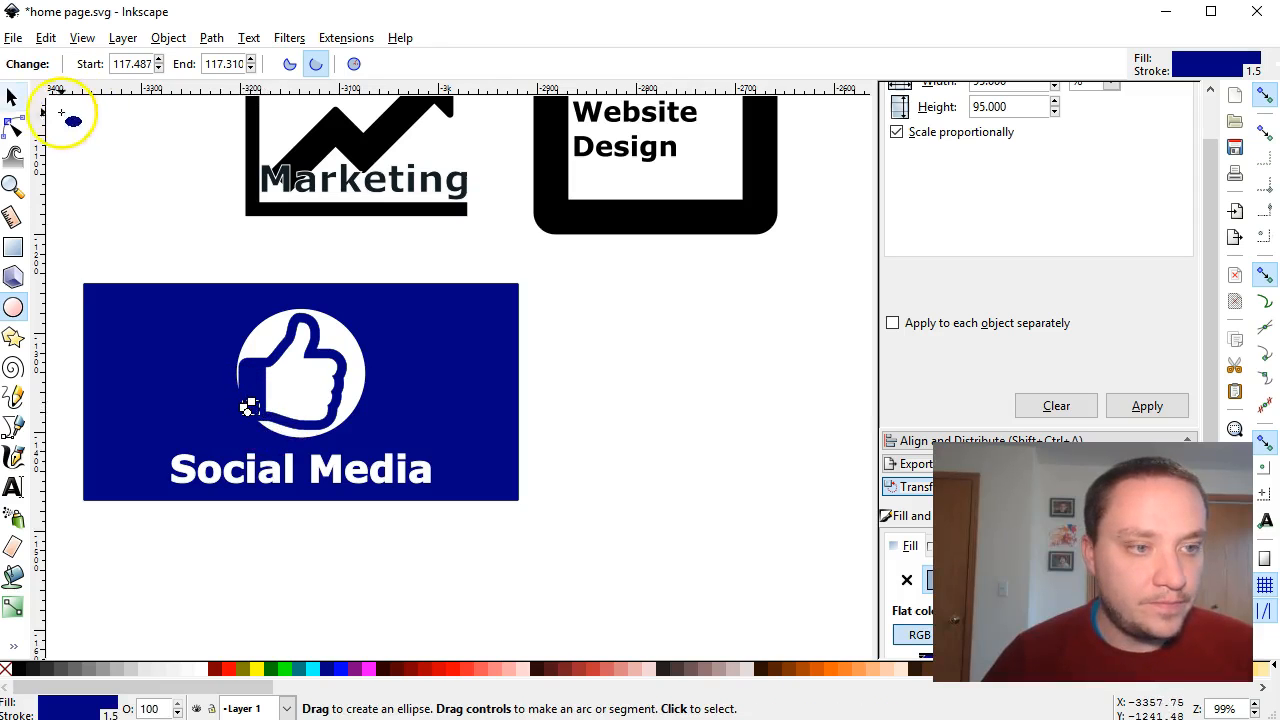
{"action": "left_click", "coordinate": [14, 96]}
{"action": "left_click", "coordinate": [256, 418], "text": "shift"}
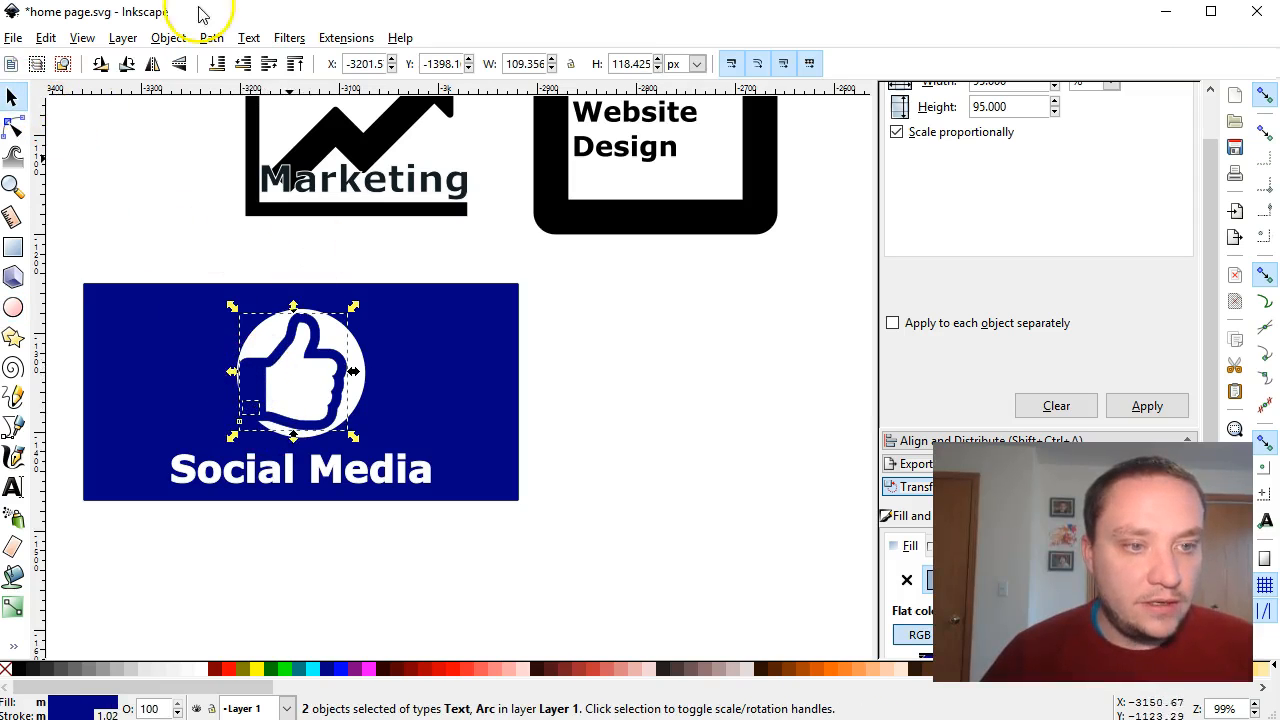
{"action": "left_click", "coordinate": [168, 37]}
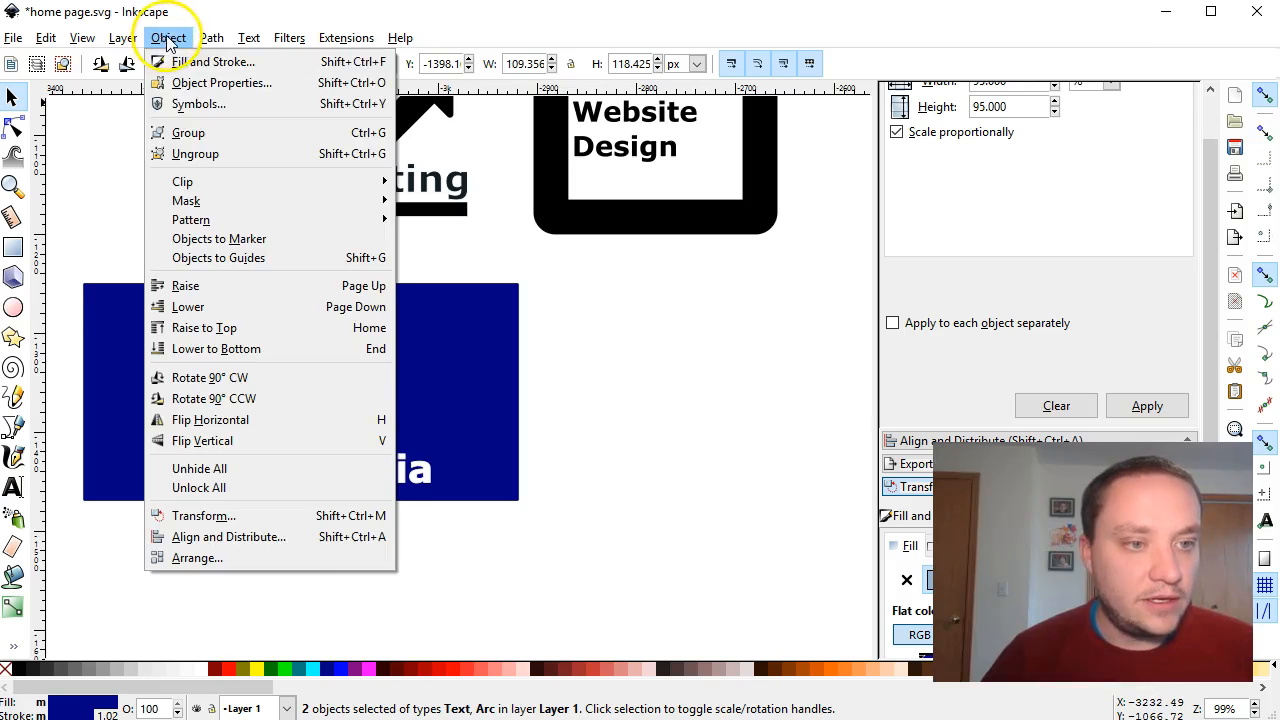
{"action": "left_click", "coordinate": [188, 133]}
{"action": "left_click", "coordinate": [680, 417]}
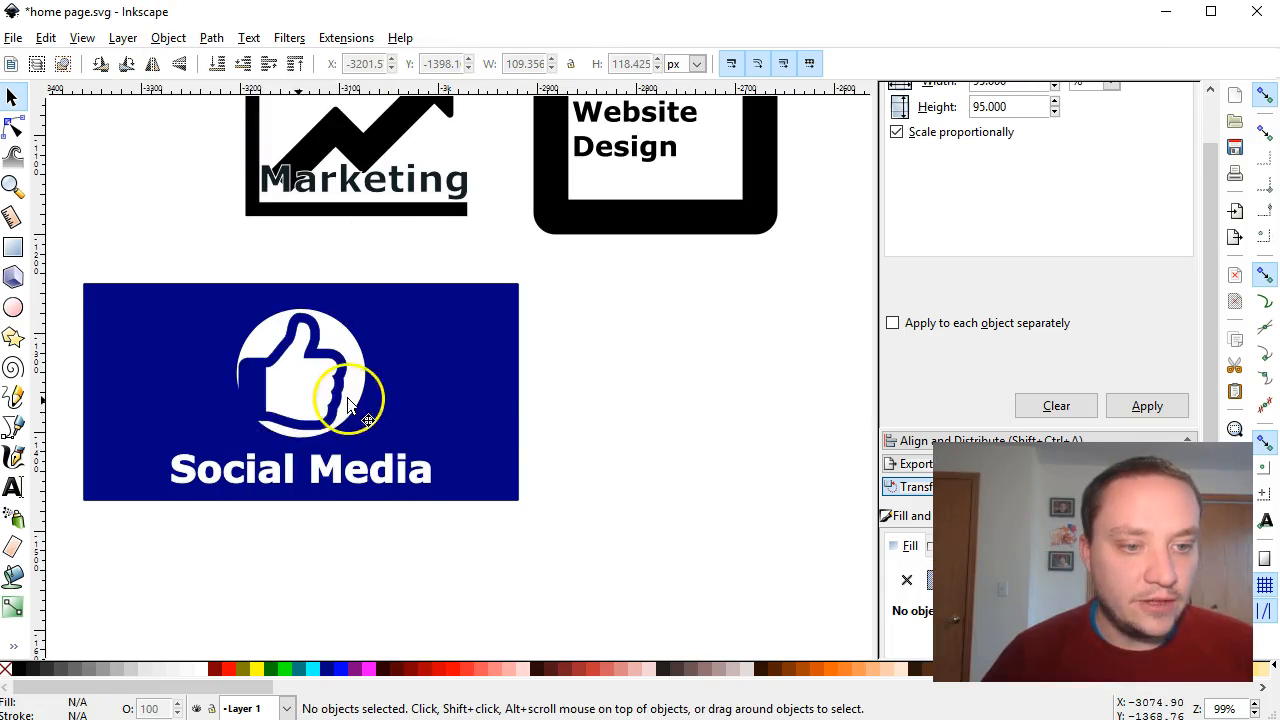
- Move the grouped thumbs-up icon slightly left so its cuff merges with the blue background at the white circle's edge
{"action": "left_click", "coordinate": [290, 374]}
{"action": "left_click_drag", "start_coordinate": [290, 374], "coordinate": [258, 388]}
{"action": "left_click", "coordinate": [560, 445]}
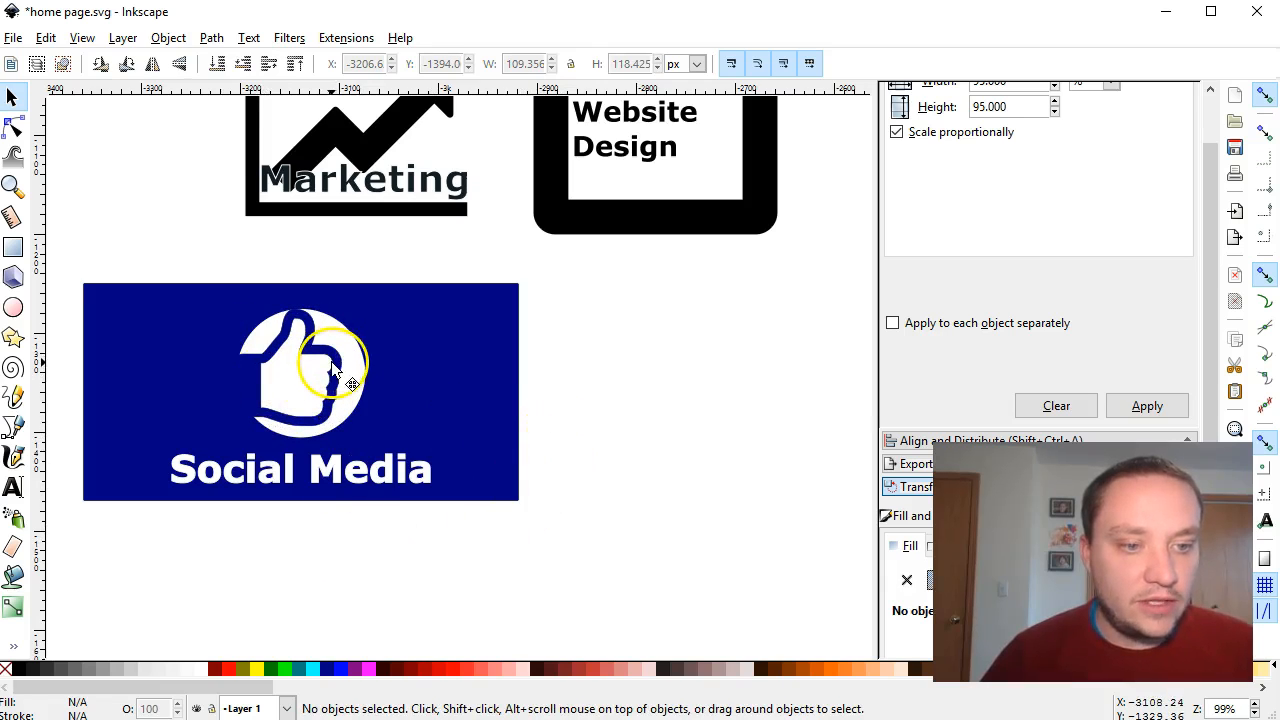
{"action": "left_click_drag", "start_coordinate": [334, 363], "coordinate": [332, 365]}
{"action": "left_click", "coordinate": [607, 449]}
- Duplicate the white "Social Media" text and offset the copy 2 px right and 2 px down
{"action": "left_click", "coordinate": [330, 478]}
{"action": "scroll", "coordinate": [343, 491], "scroll_direction": "down", "scroll_amount": 1}
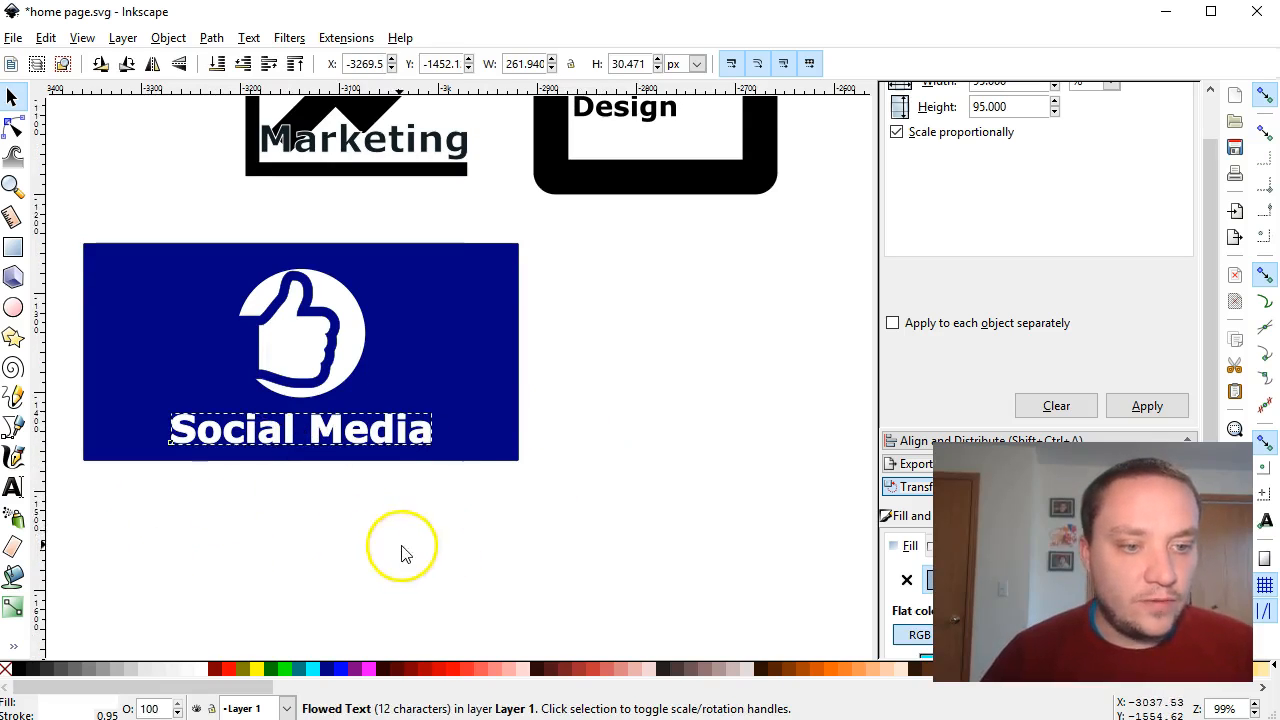
{"action": "scroll", "coordinate": [206, 523], "scroll_direction": "up", "scroll_amount": 3, "text": "ctrl"}
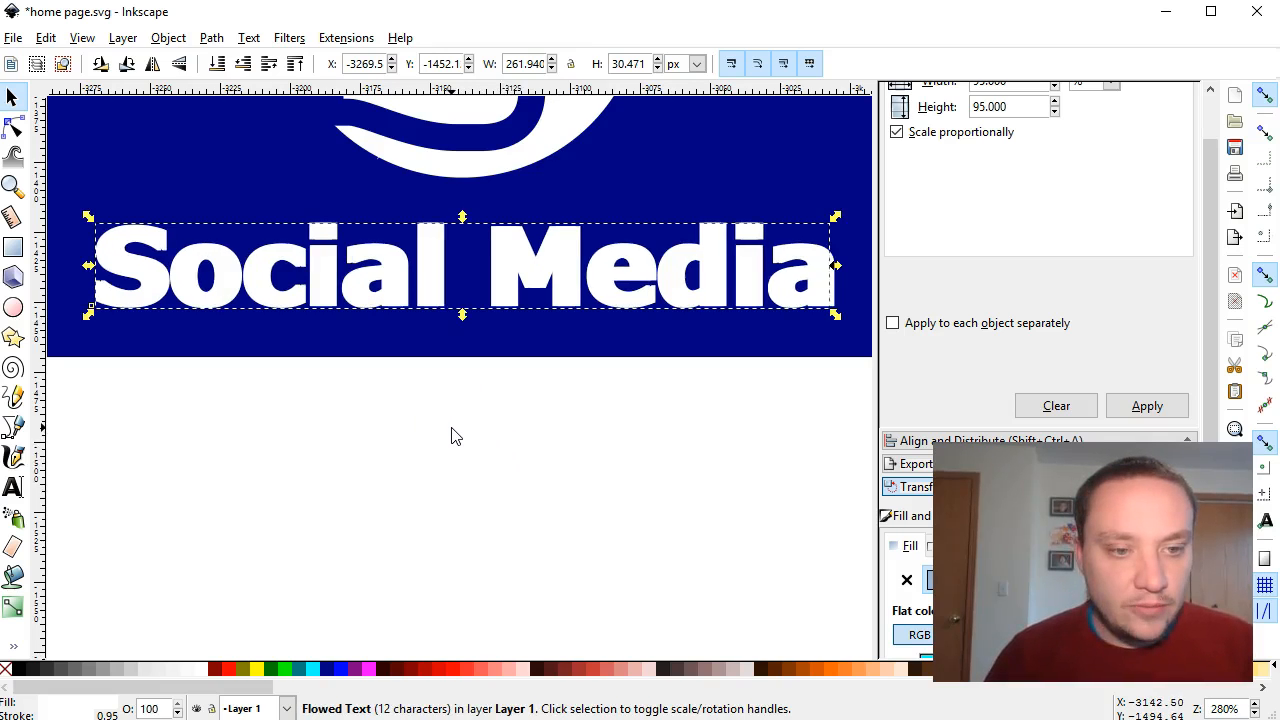
{"action": "key", "text": "Down"}
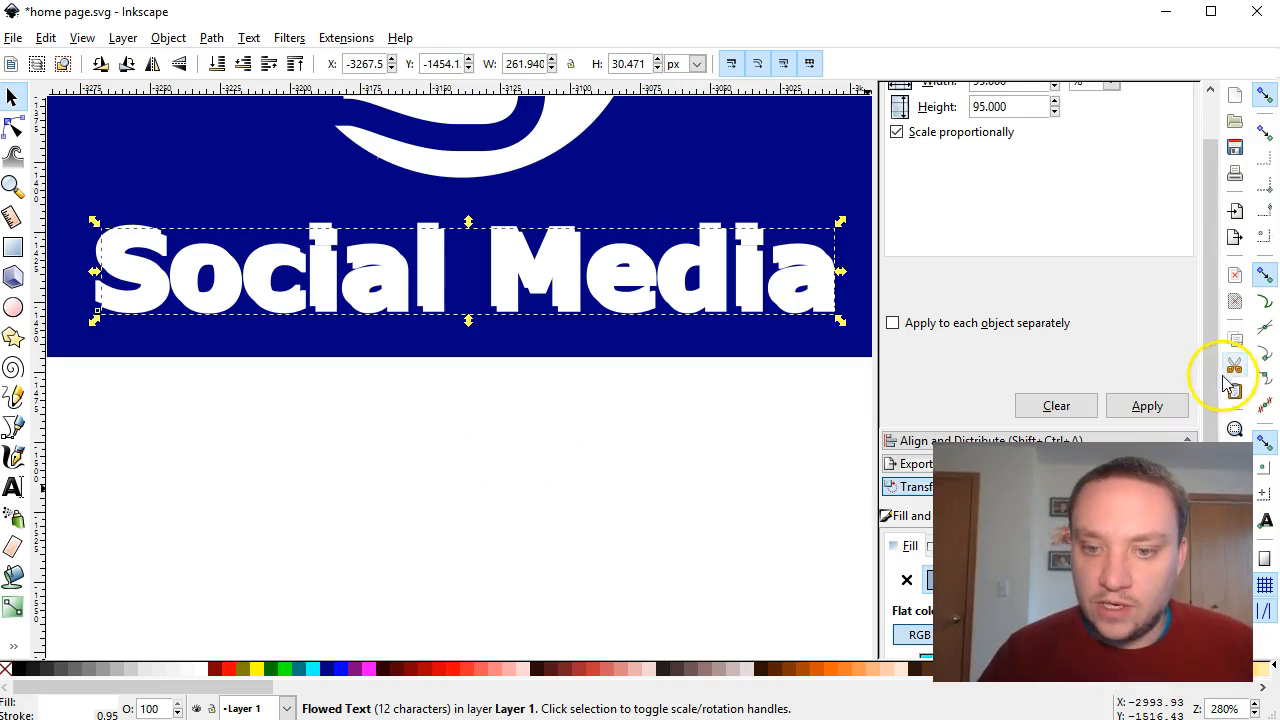
- Lower the opacity of the offset "Social Media" copy to about 55% to form a shadow
{"action": "scroll", "coordinate": [1218, 402], "scroll_direction": "down", "scroll_amount": 1}
{"action": "scroll", "coordinate": [1218, 402], "scroll_direction": "down", "scroll_amount": 5}
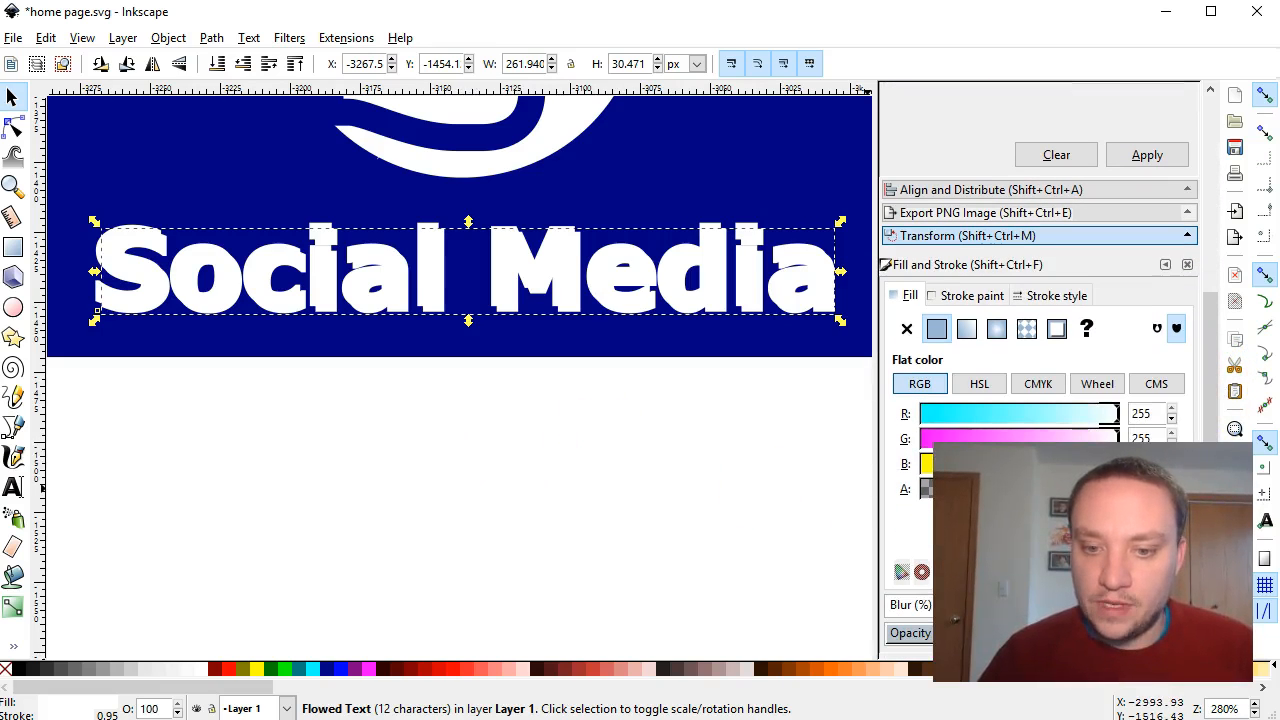
{"action": "left_click_drag", "start_coordinate": [1116, 635], "coordinate": [1038, 633]}
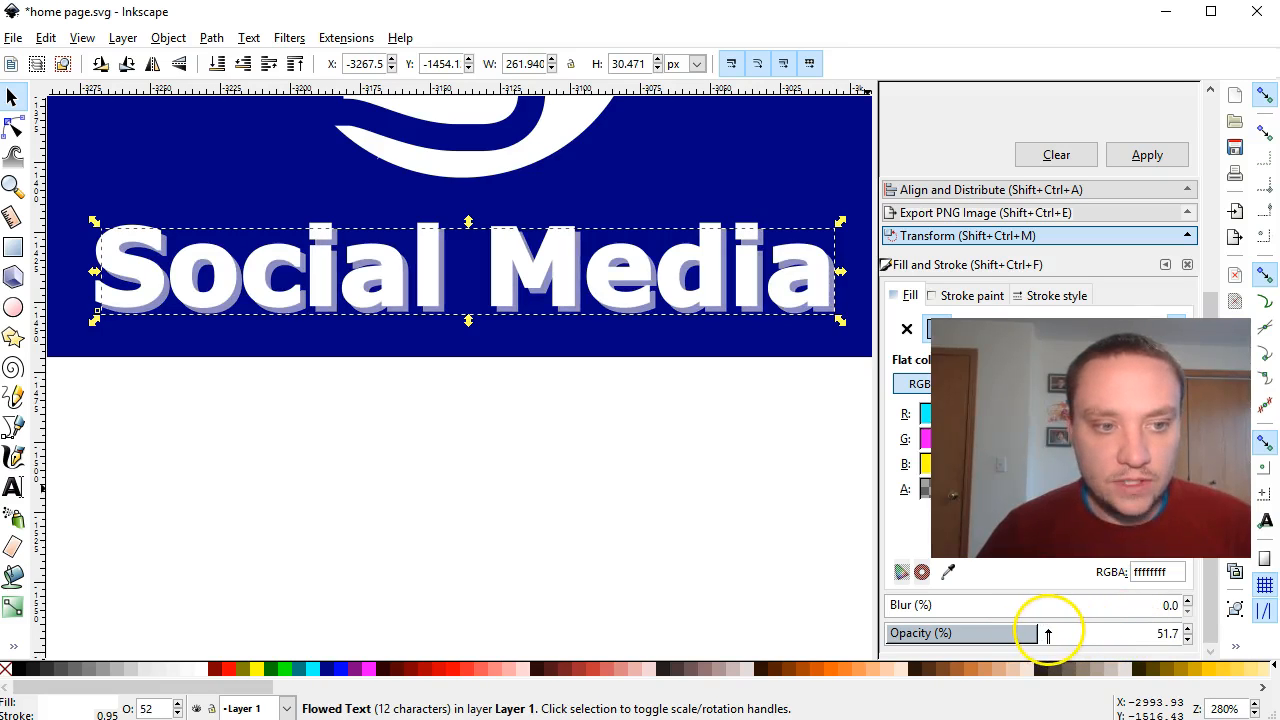
{"action": "left_click", "coordinate": [623, 542]}
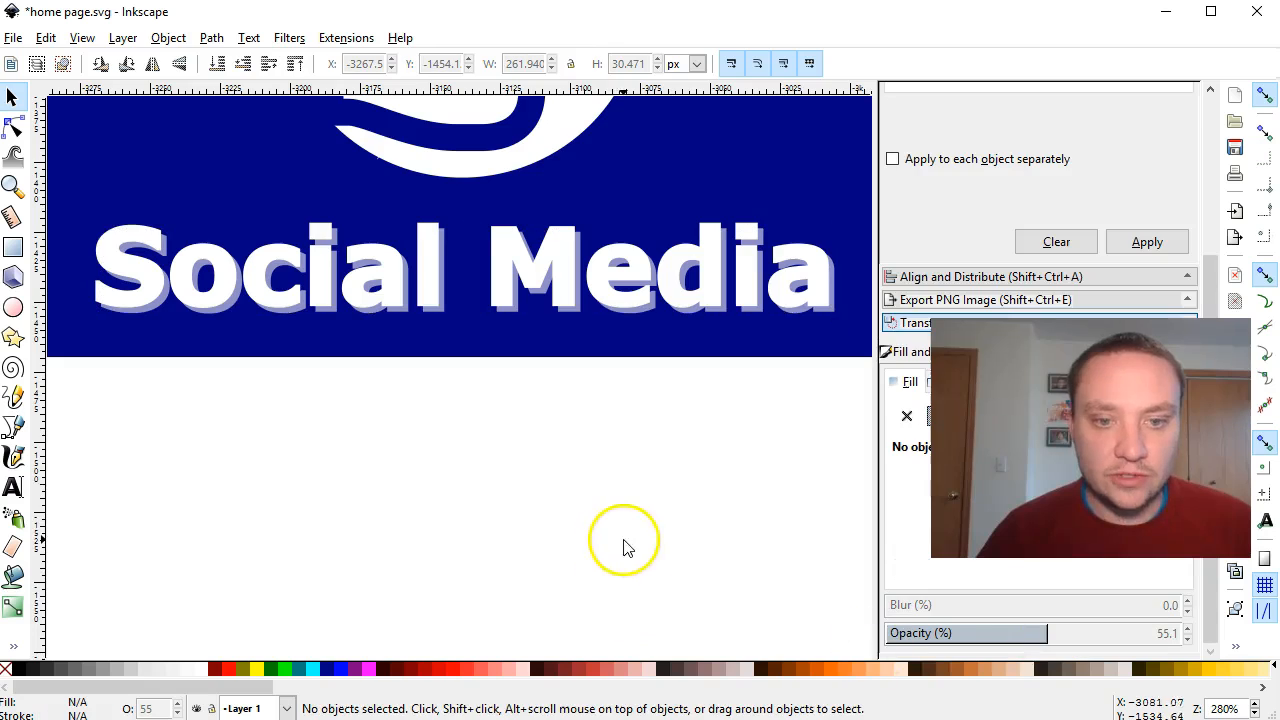
- Group the white "Social Media" title with its semi-transparent shadow copy
{"action": "left_click", "coordinate": [516, 313]}
{"action": "left_click", "coordinate": [513, 308]}
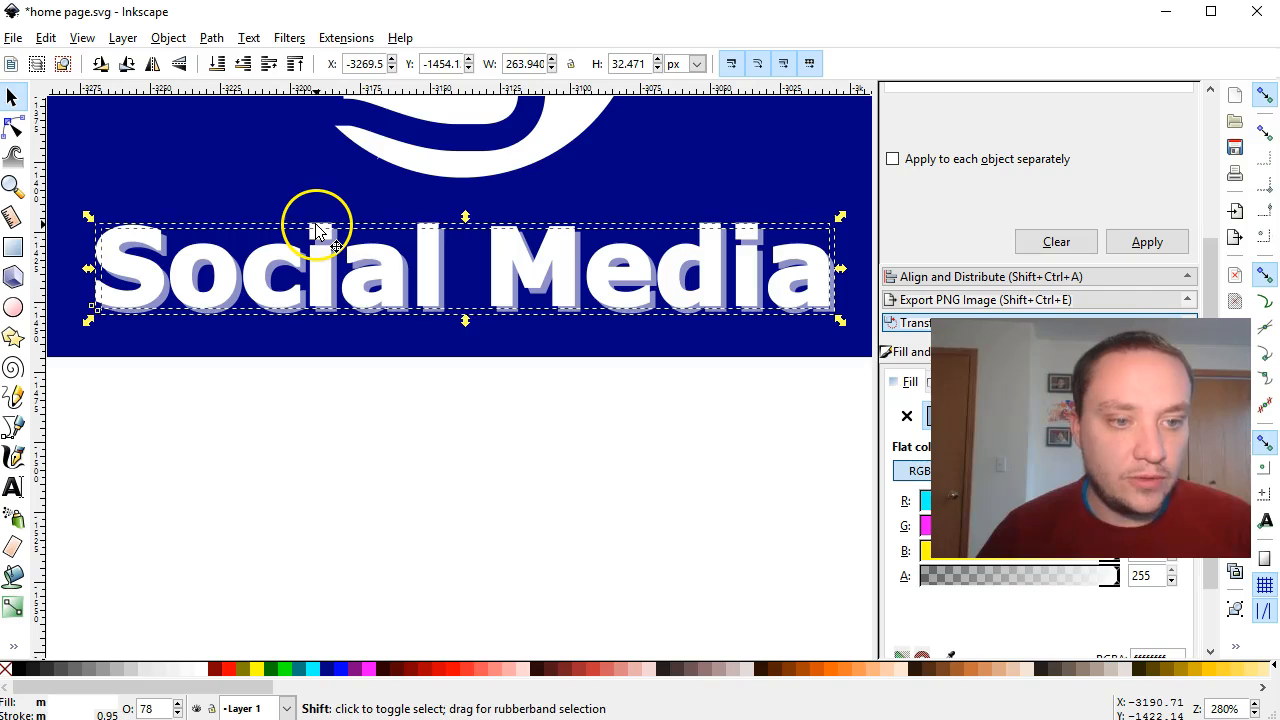
{"action": "left_click", "coordinate": [293, 268], "text": "shift"}
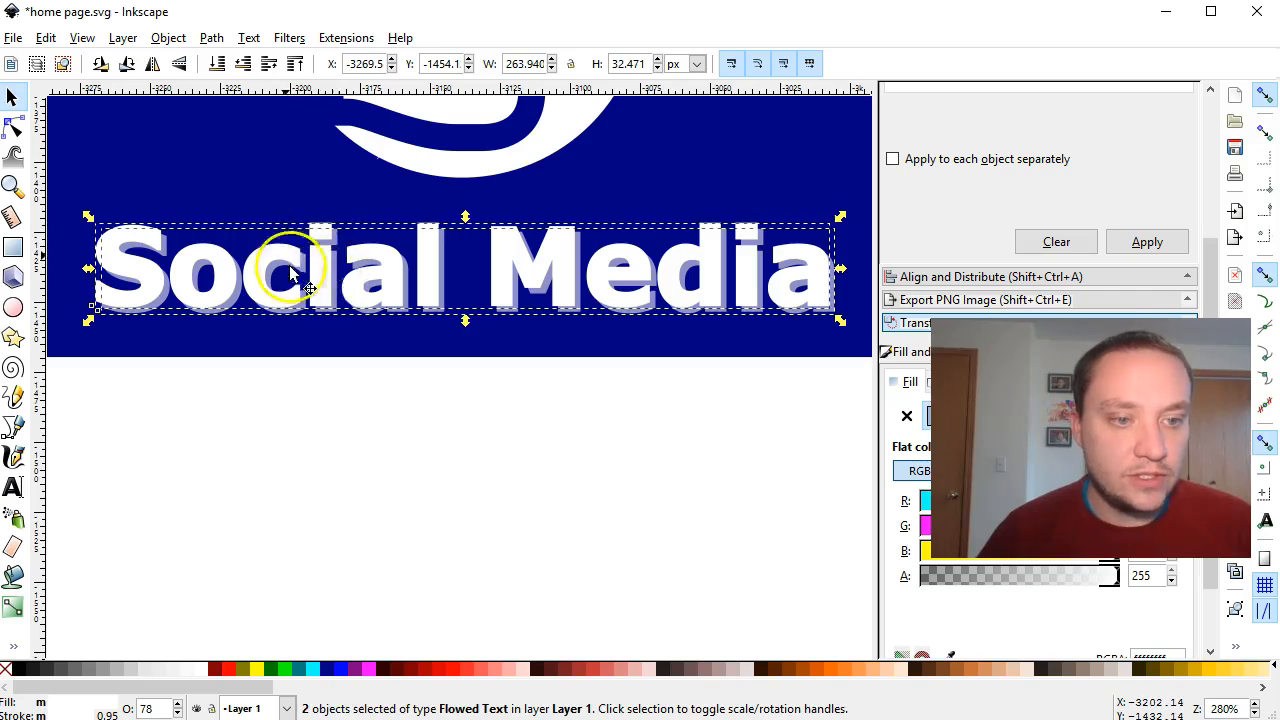
{"action": "left_click", "coordinate": [168, 38]}
{"action": "left_click", "coordinate": [192, 129]}
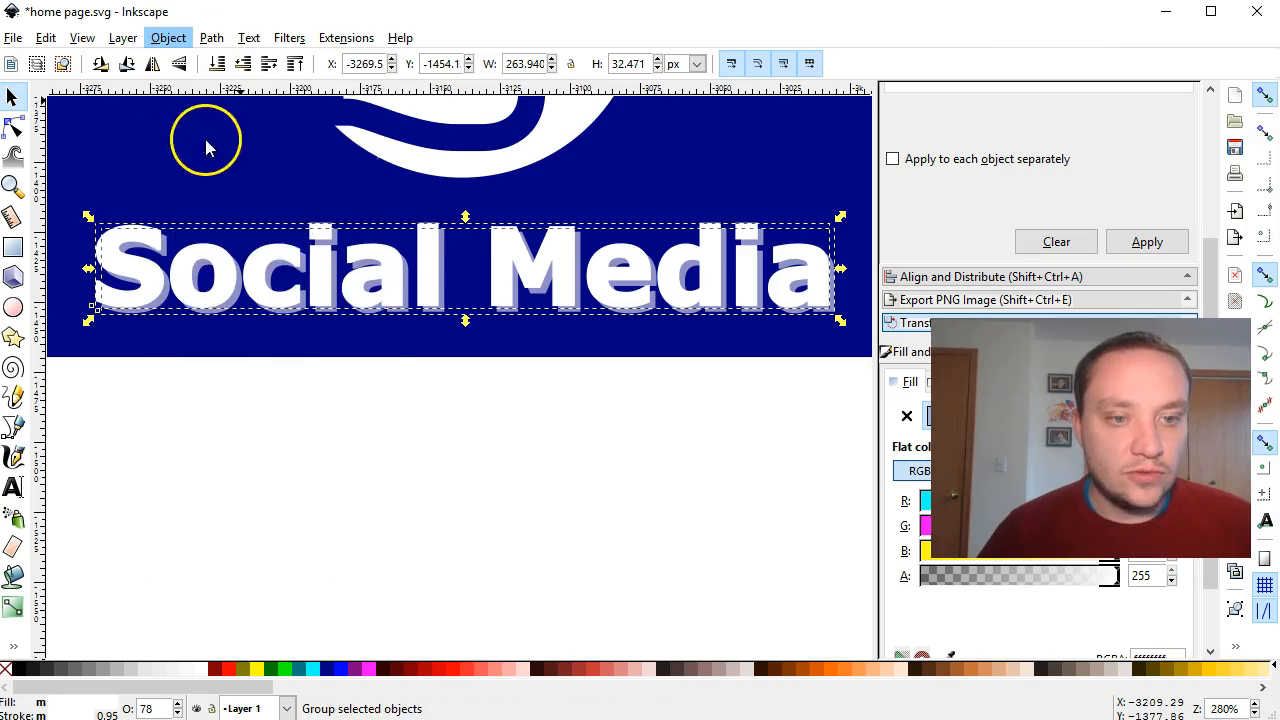
{"action": "left_click_drag", "start_coordinate": [347, 300], "coordinate": [357, 269]}
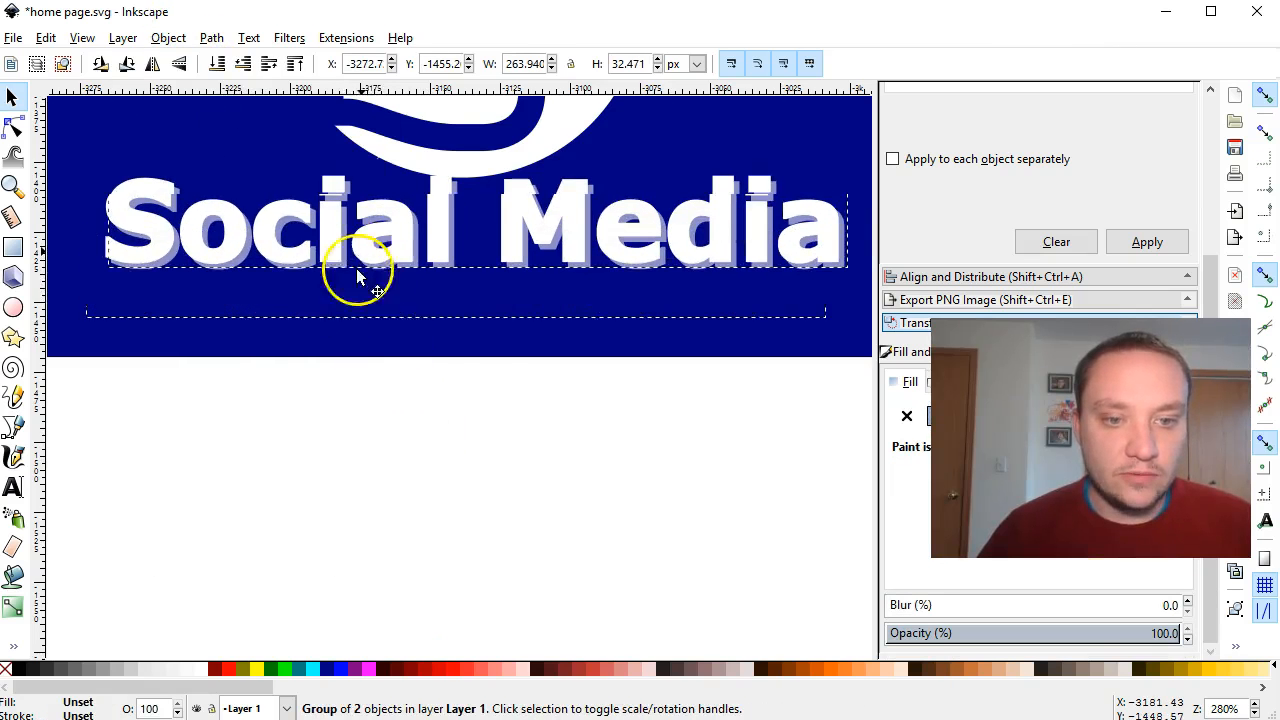
{"action": "key", "text": "ctrl+z"}
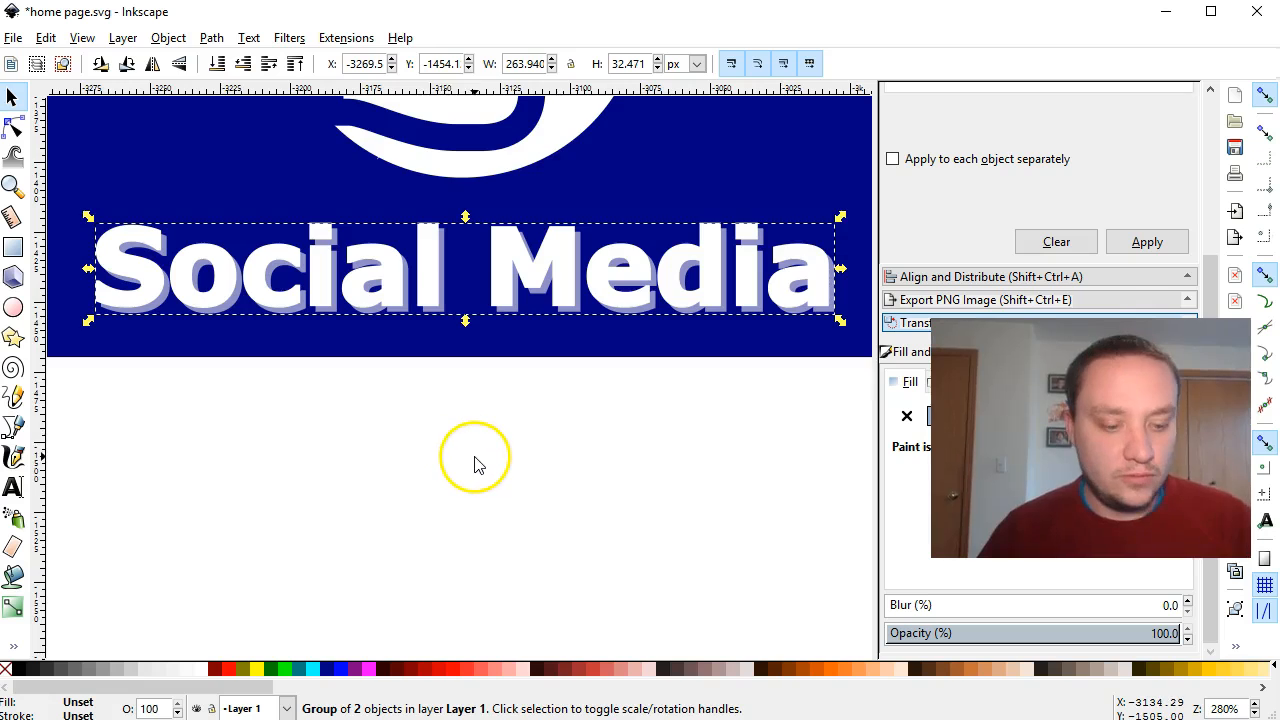
- Duplicate the grouped thumbs-up icon and offset the copy 2 px right and 2 px down
{"action": "scroll", "coordinate": [477, 457], "scroll_direction": "down", "scroll_amount": 1, "text": "ctrl"}
{"action": "scroll", "coordinate": [484, 472], "scroll_direction": "up", "scroll_amount": 3}
{"action": "left_click", "coordinate": [535, 342]}
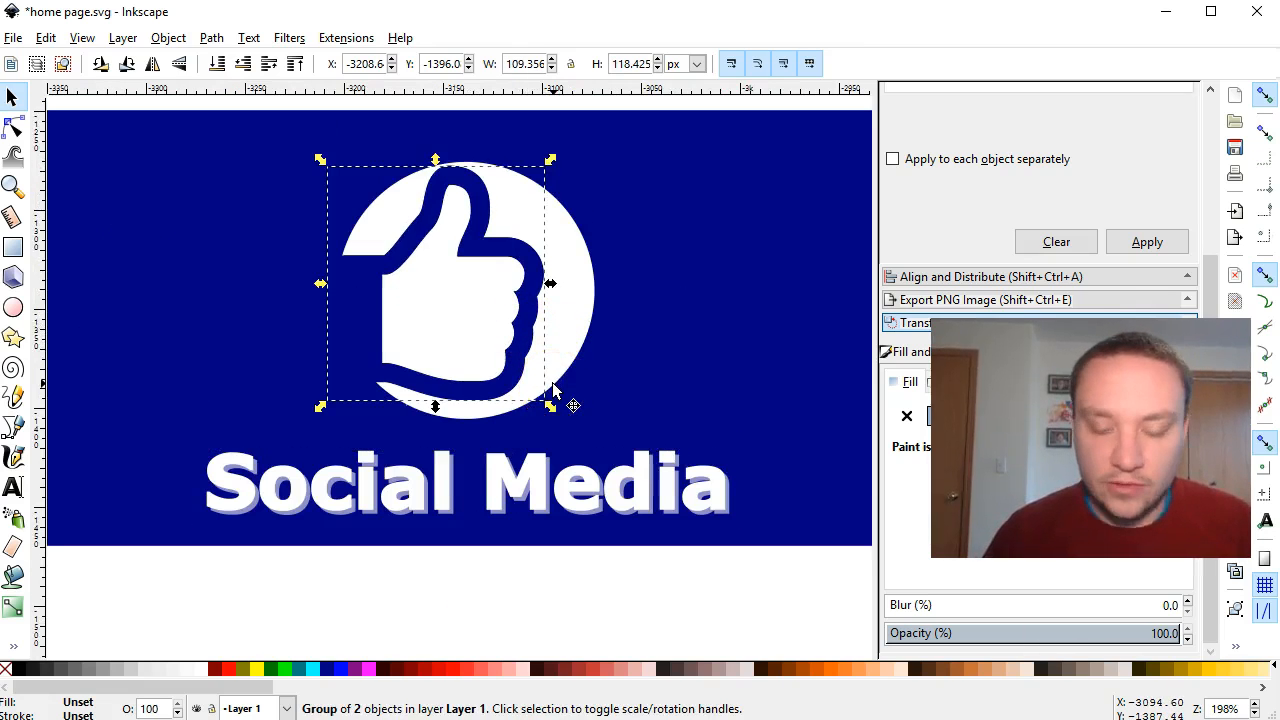
{"action": "key", "text": "Right"}
{"action": "key", "text": "Down"}
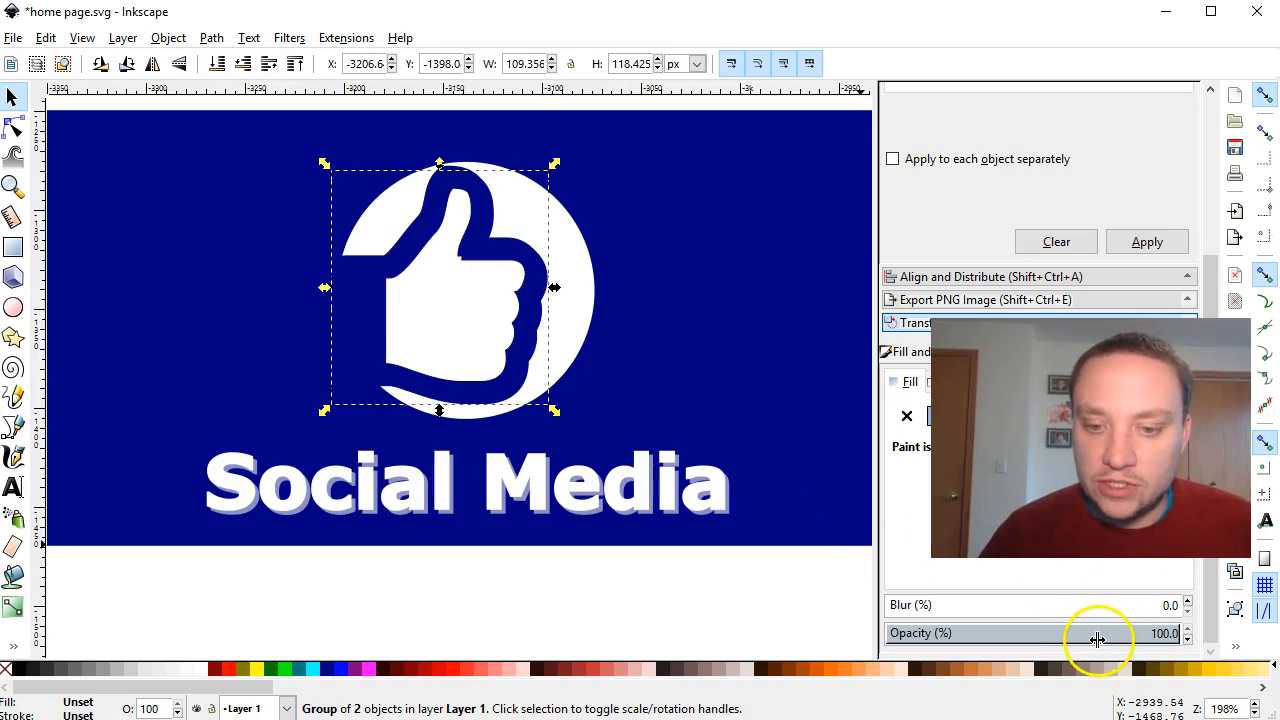
- Lower the opacity of the offset thumbs-up copy to about 28% to form a shadow
{"action": "left_click_drag", "start_coordinate": [1079, 640], "coordinate": [968, 639]}
{"action": "left_click", "coordinate": [522, 412]}
{"action": "left_click", "coordinate": [515, 400]}
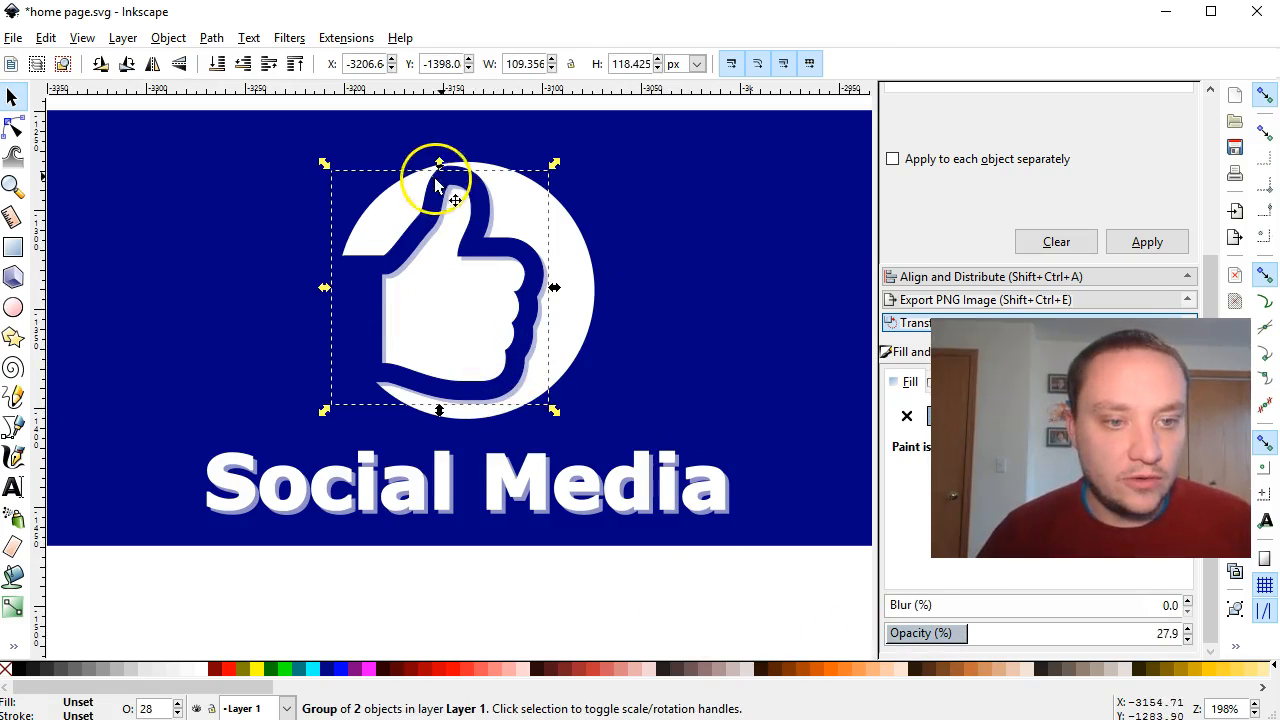
- Group the thumbs-up icon with its faded shadow copy
{"action": "scroll", "coordinate": [455, 172], "scroll_direction": "up", "scroll_amount": 2}
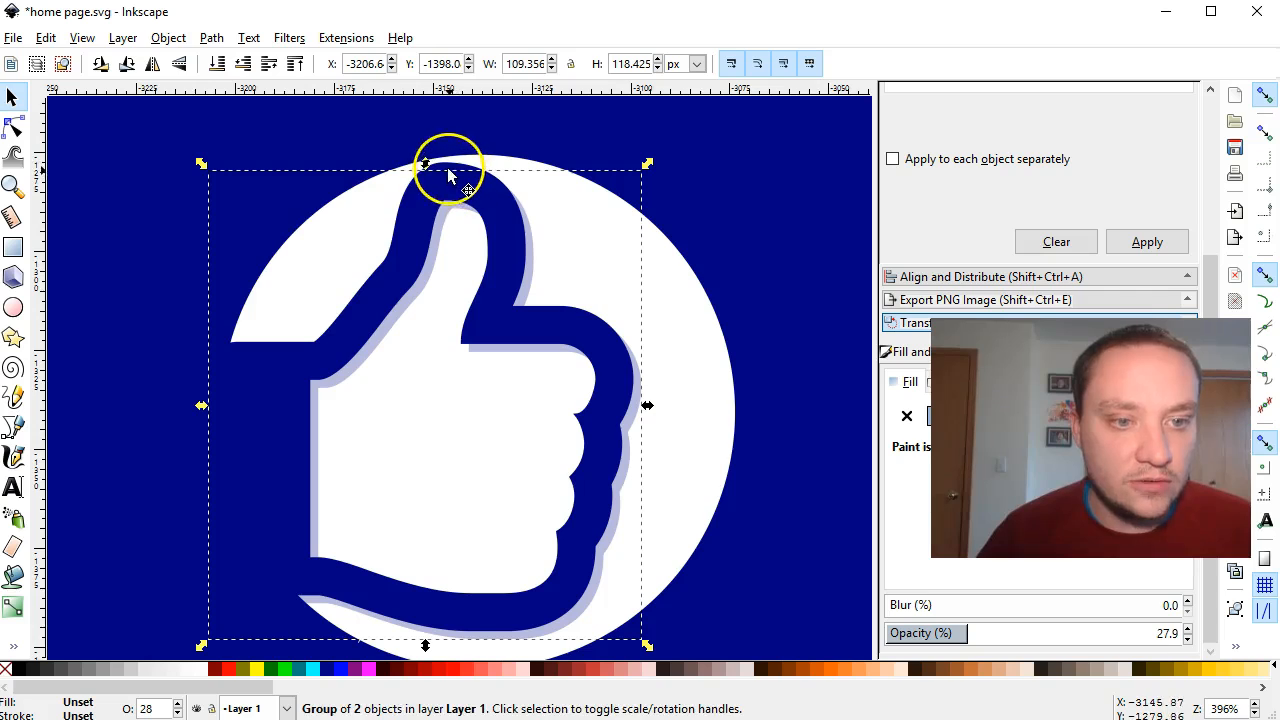
{"action": "left_click", "coordinate": [572, 350], "text": "shift"}
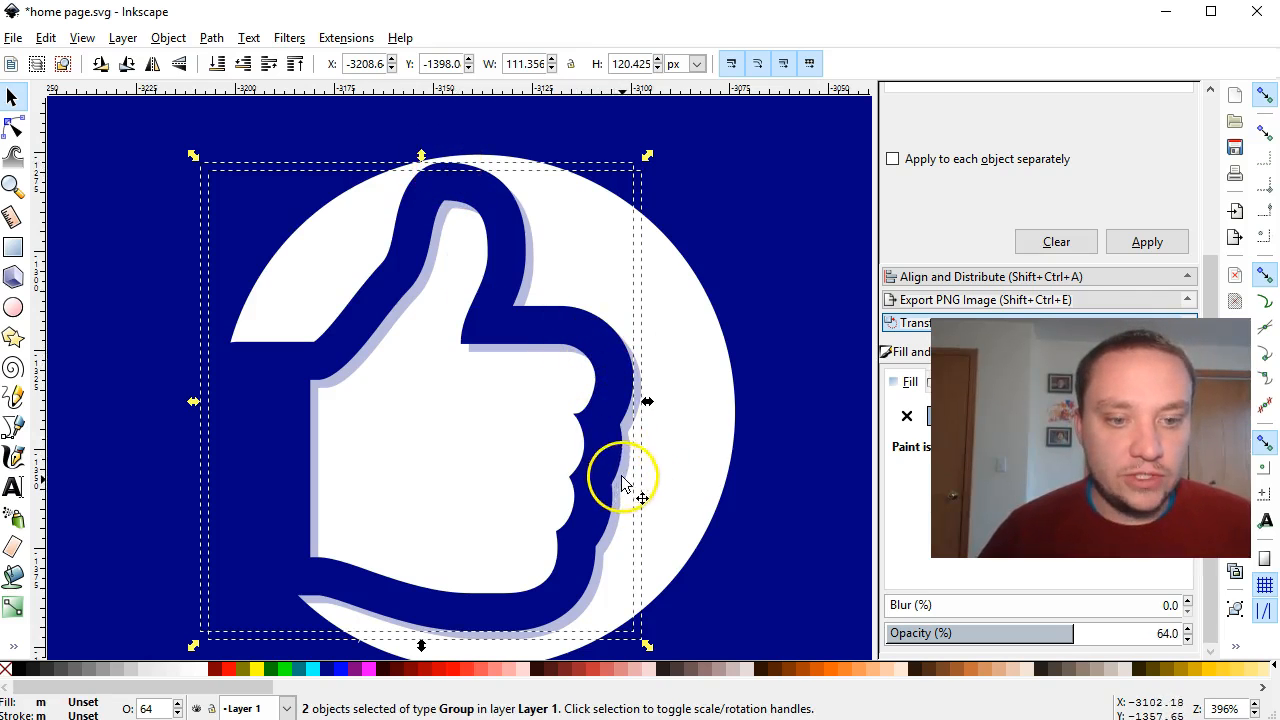
{"action": "left_click", "coordinate": [168, 37]}
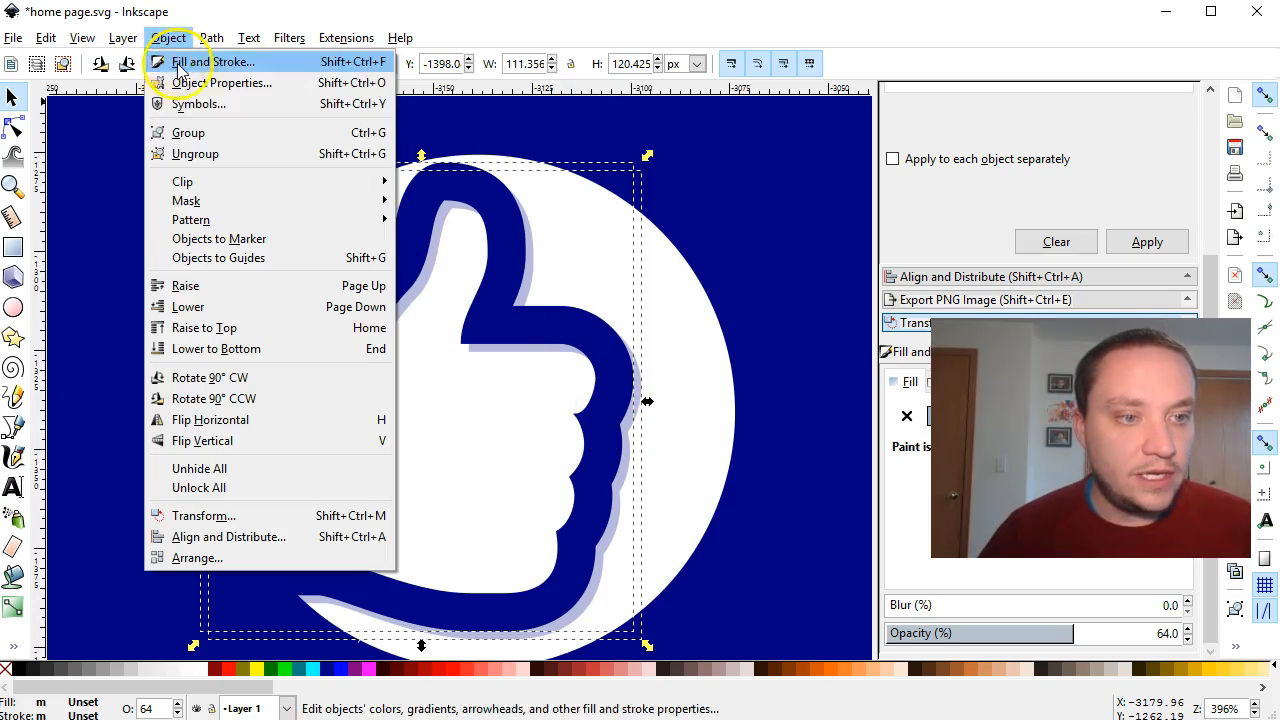
{"action": "left_click", "coordinate": [190, 135]}
{"action": "scroll", "coordinate": [417, 408], "scroll_direction": "down", "scroll_amount": 2}
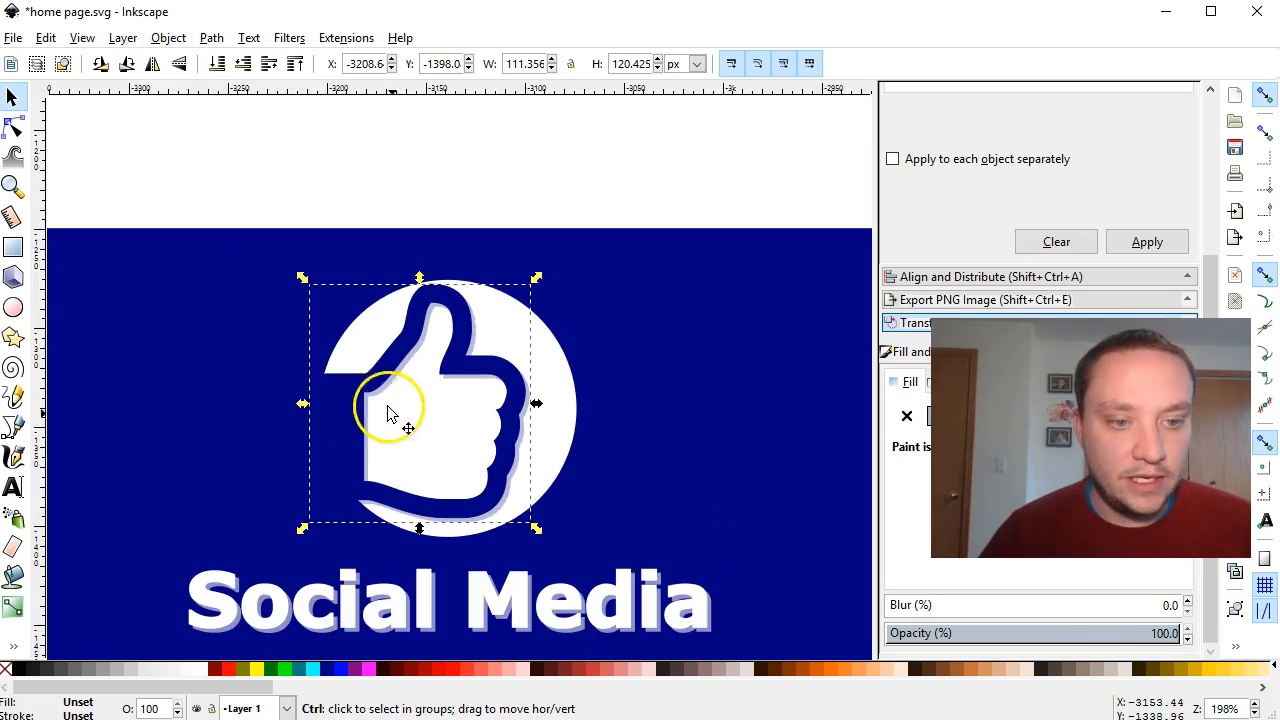
{"action": "left_click_drag", "start_coordinate": [356, 398], "coordinate": [396, 415]}
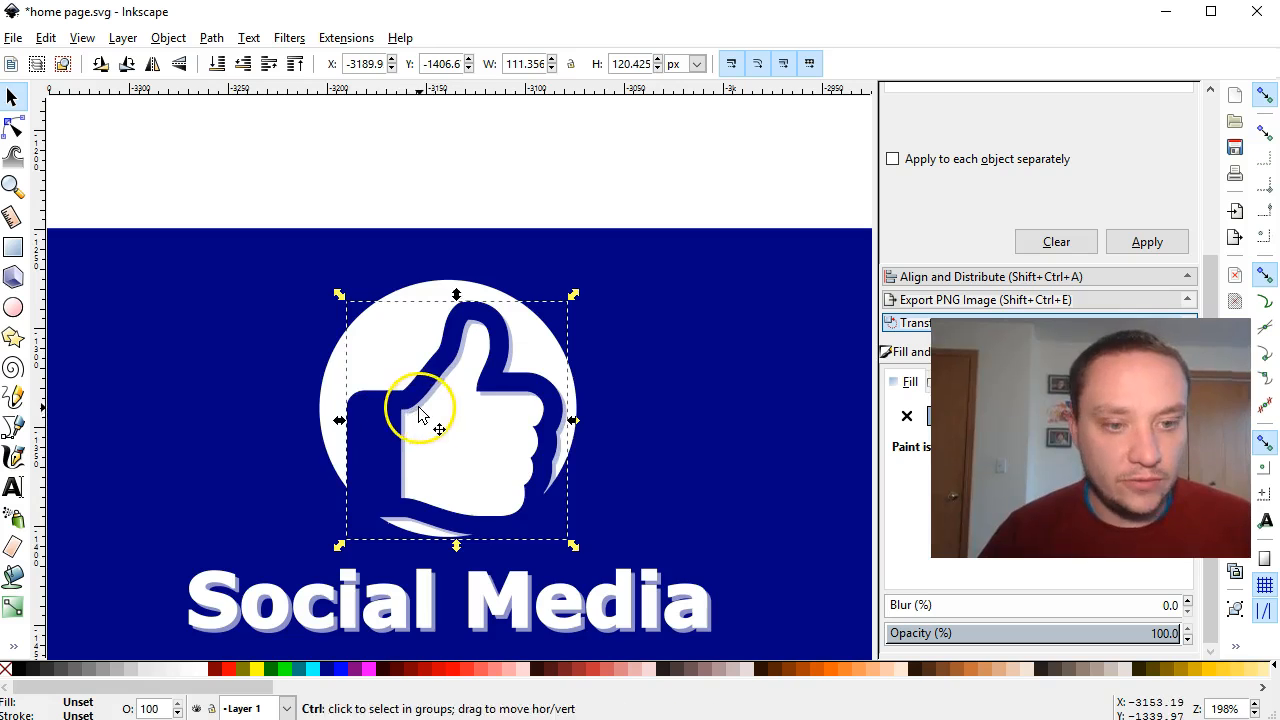
{"action": "key", "text": "ctrl+z"}
- Duplicate the complete Social Media graphic and place the copy directly to its right with a small gap
{"action": "scroll", "coordinate": [491, 457], "scroll_direction": "down", "scroll_amount": 2}
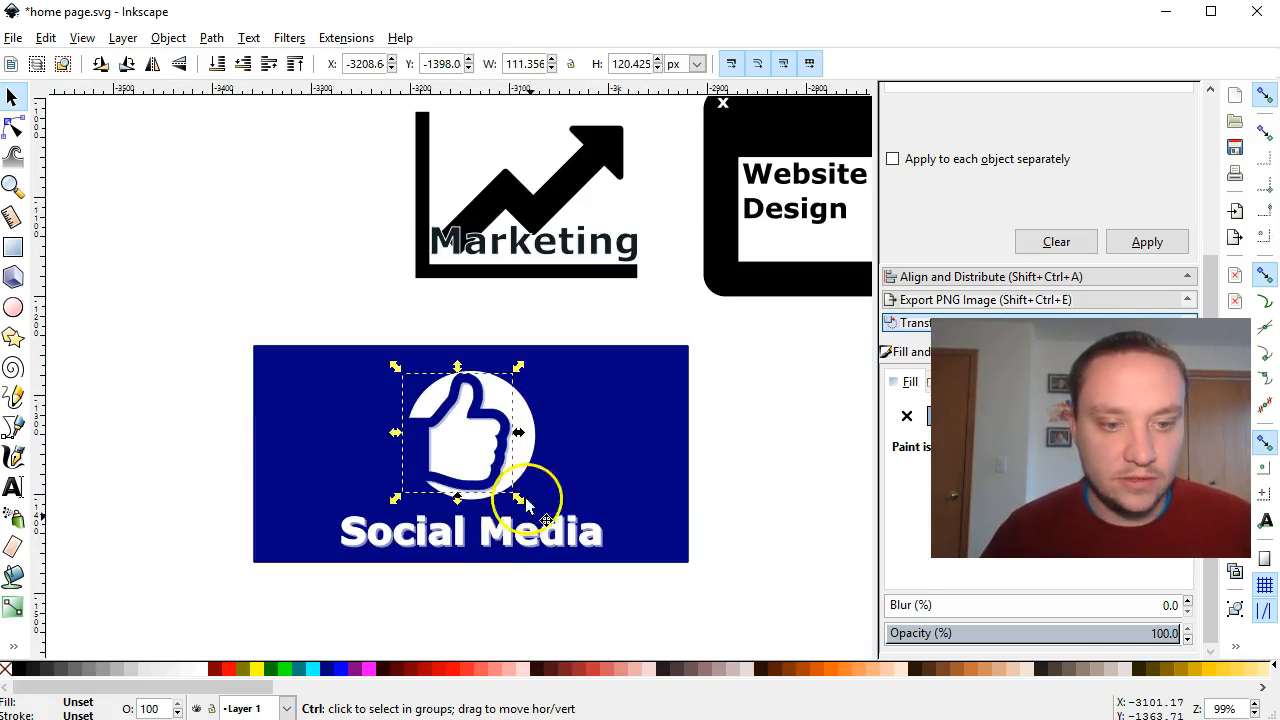
{"action": "left_click", "coordinate": [557, 612]}
{"action": "scroll", "coordinate": [557, 612], "scroll_direction": "down", "scroll_amount": 1}
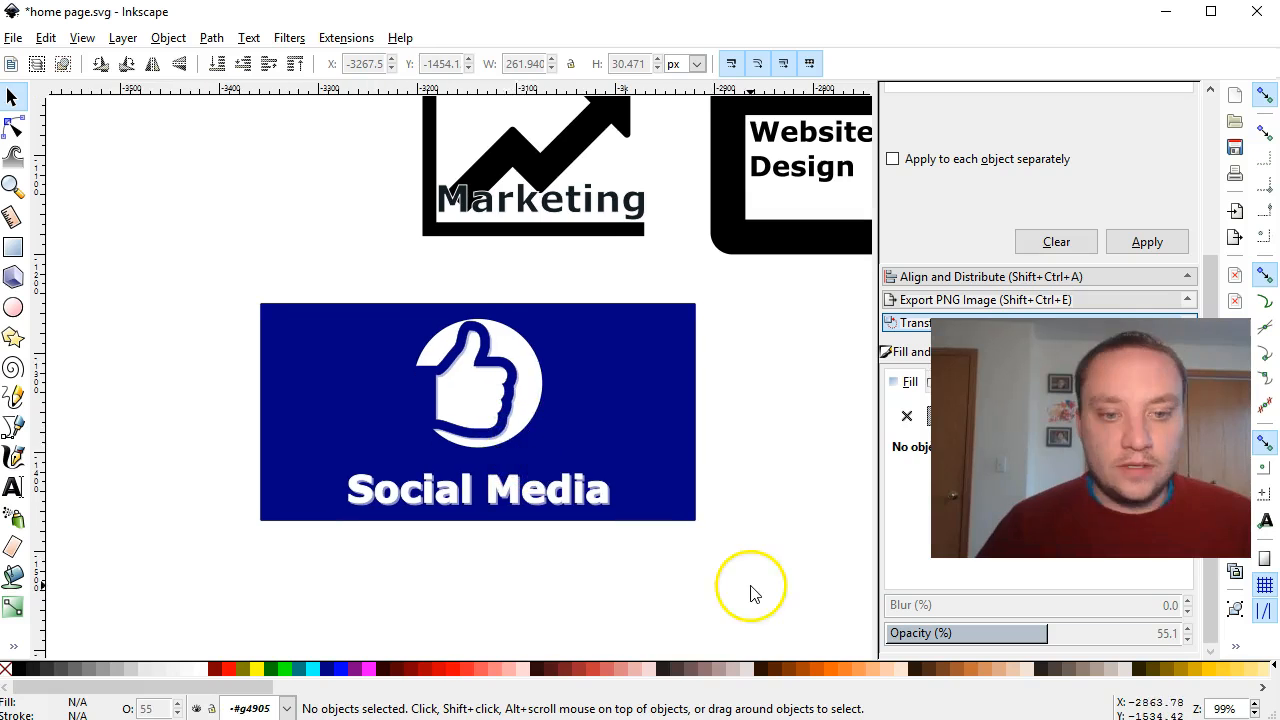
{"action": "scroll", "coordinate": [749, 574], "scroll_direction": "down", "scroll_amount": 1}
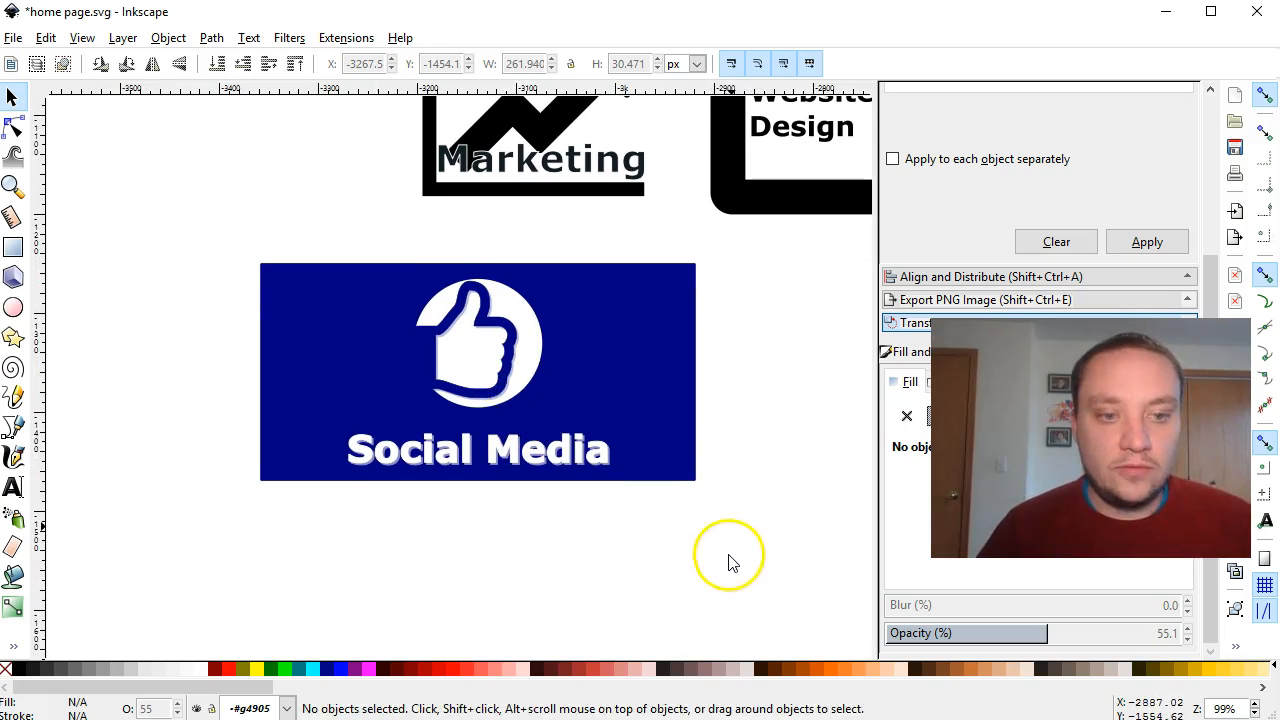
{"action": "scroll", "coordinate": [728, 562], "scroll_direction": "down", "scroll_amount": 2}
{"action": "scroll", "coordinate": [806, 474], "scroll_direction": "right", "scroll_amount": 2}
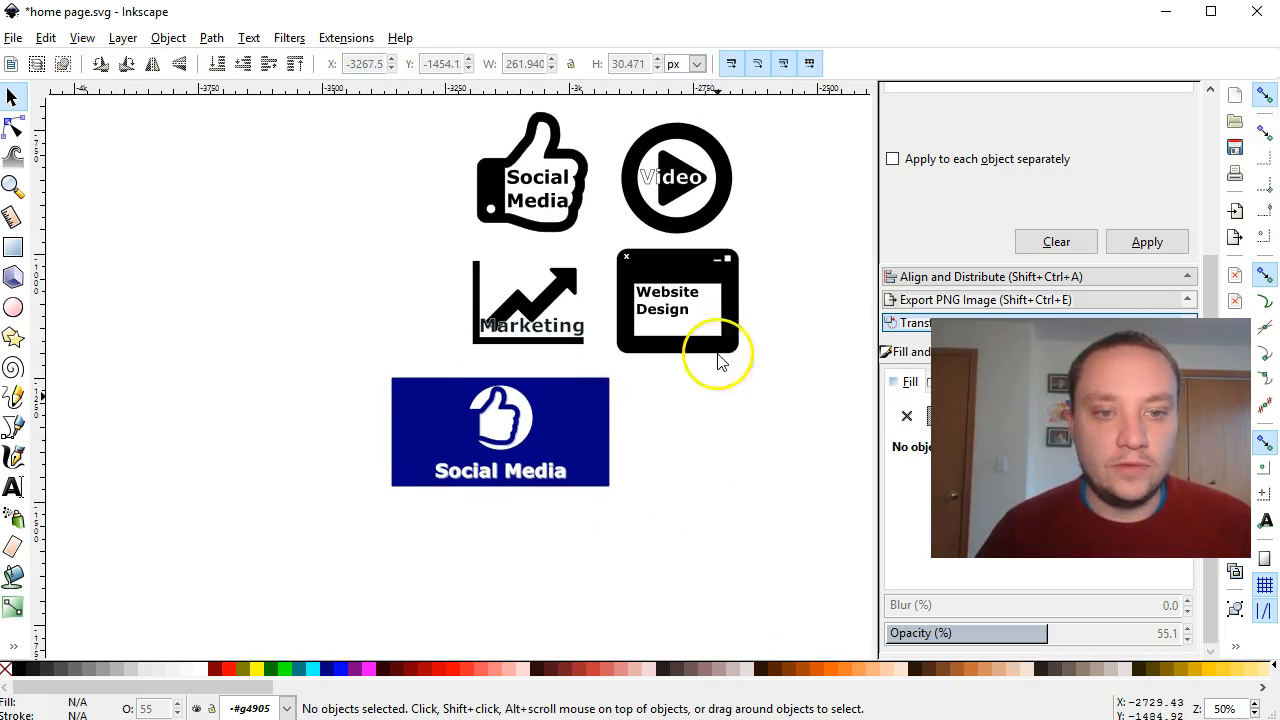
{"action": "left_click_drag", "start_coordinate": [657, 520], "coordinate": [360, 372]}
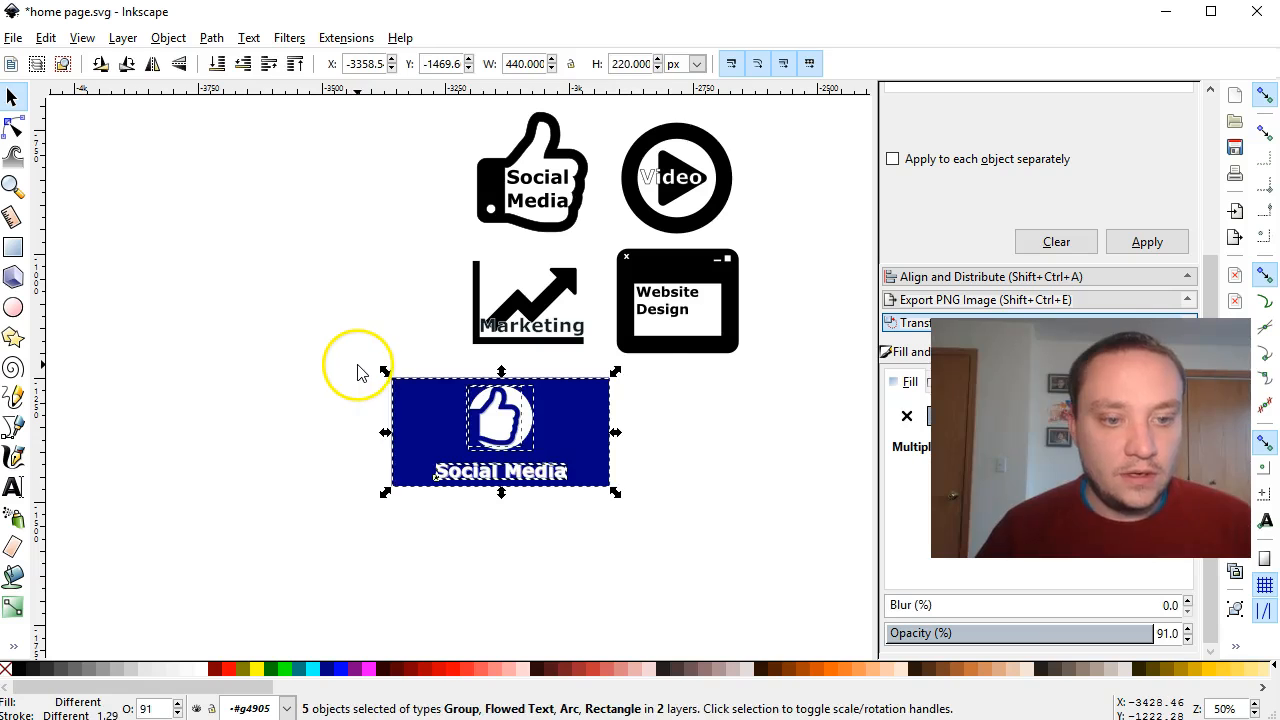
{"action": "key", "text": "ctrl+d"}
{"action": "left_click_drag", "start_coordinate": [543, 457], "coordinate": [792, 434]}
{"action": "left_click", "coordinate": [750, 534]}
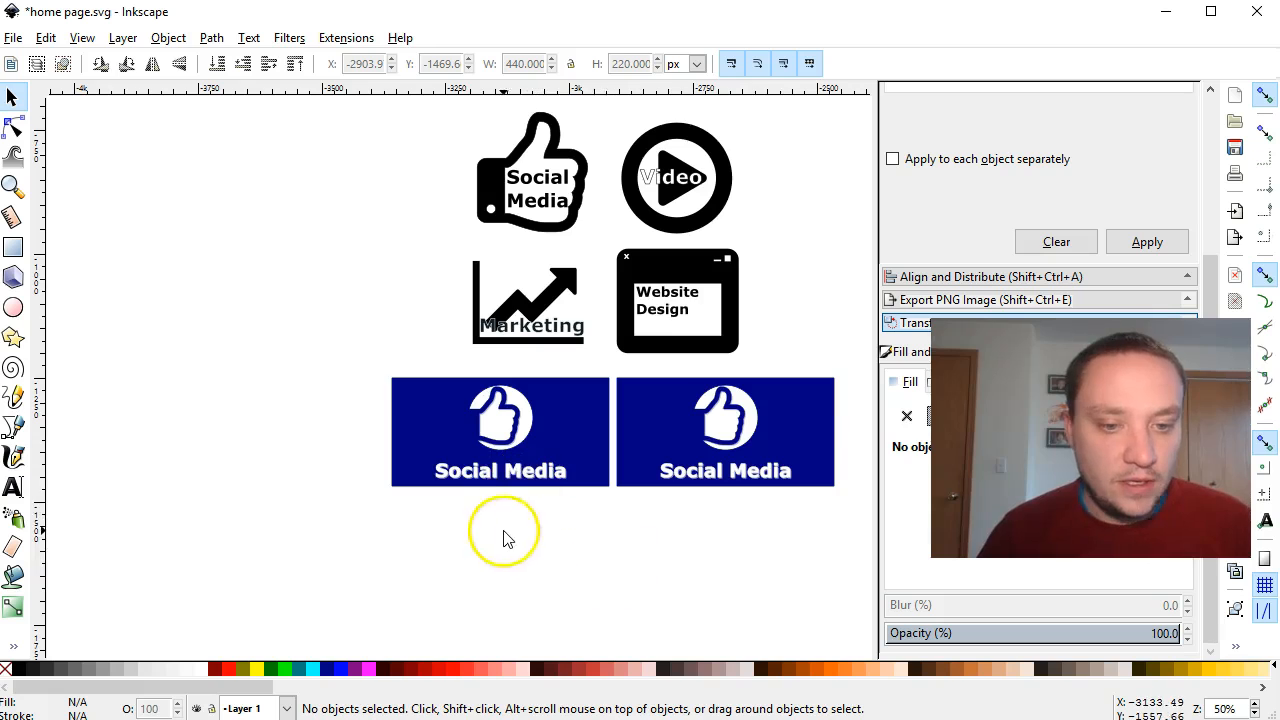
- Make two more copies of the Social Media graphic and place them below the first pair, forming a two-by-two grid
{"action": "left_click_drag", "start_coordinate": [362, 340], "coordinate": [641, 540]}
{"action": "key", "text": "ctrl+d"}
{"action": "left_click_drag", "start_coordinate": [580, 434], "coordinate": [805, 545]}
{"action": "key", "text": "ctrl+d"}
{"action": "left_click", "coordinate": [320, 271]}
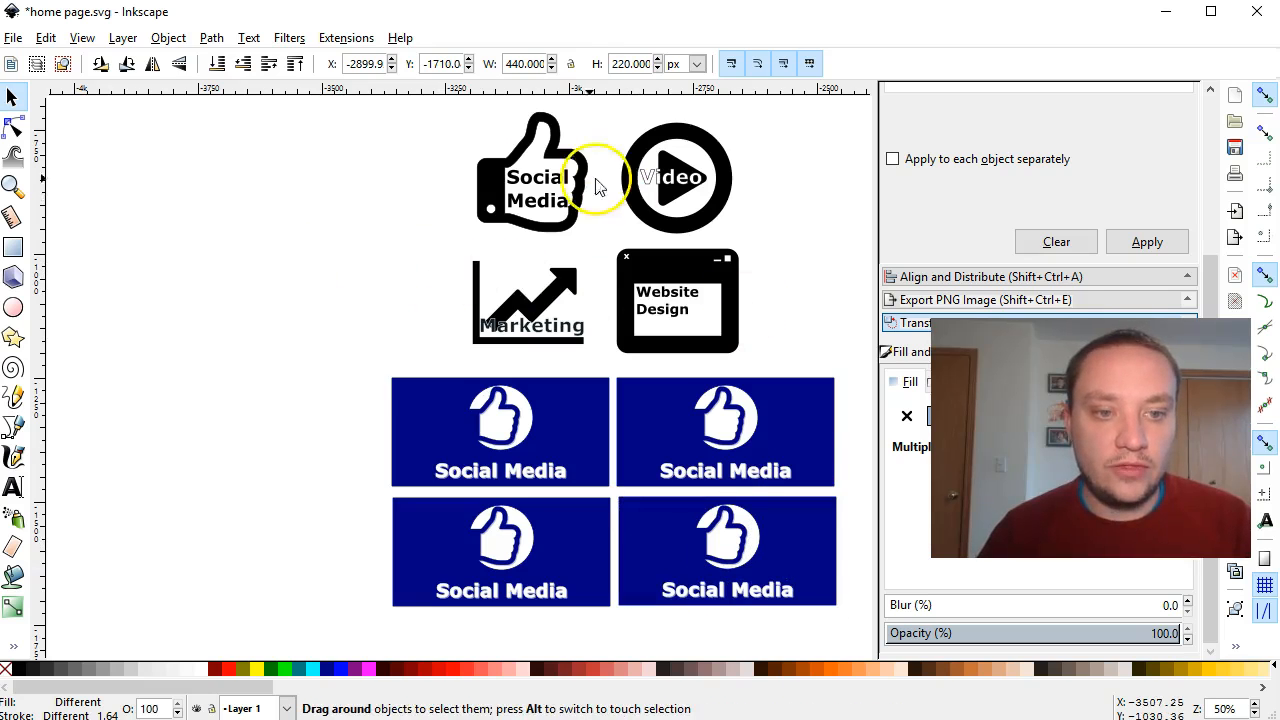
{"action": "left_click", "coordinate": [650, 330]}
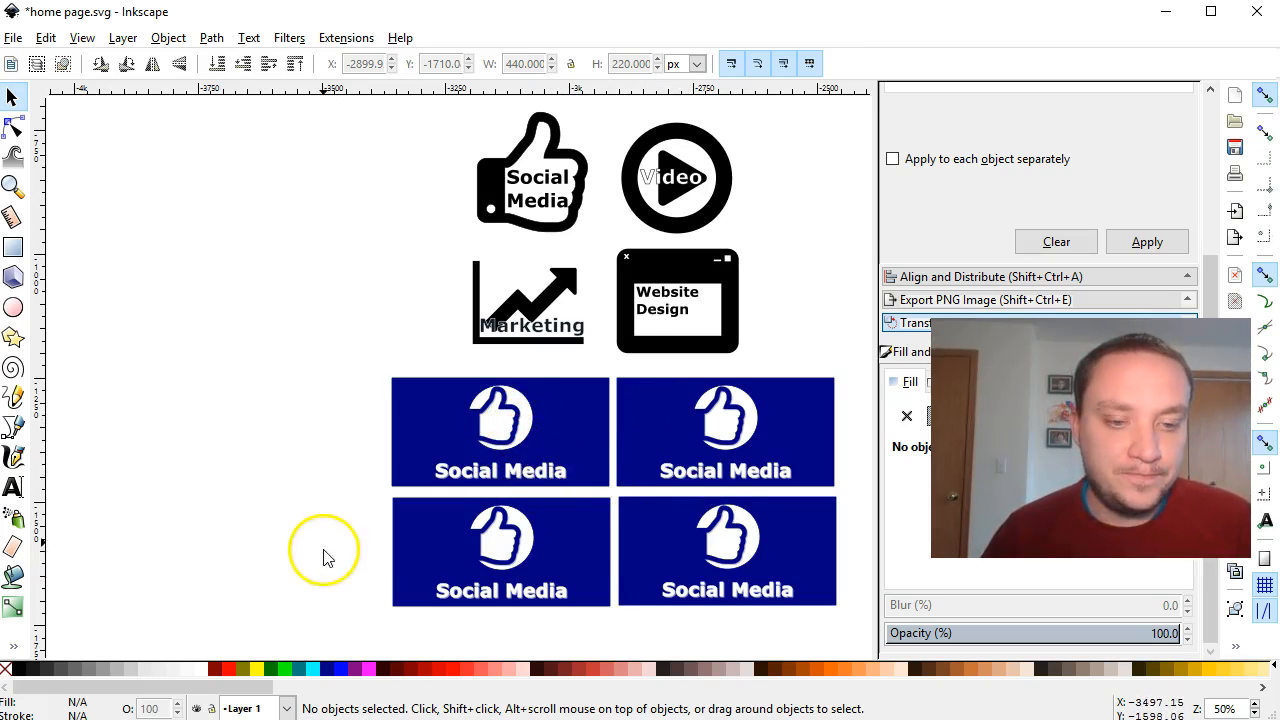
- Replace the shadow text under the browser-window icon with "Website Design" and widen its text frame to fit both words
{"action": "scroll", "coordinate": [310, 520], "scroll_direction": "down", "scroll_amount": 2}
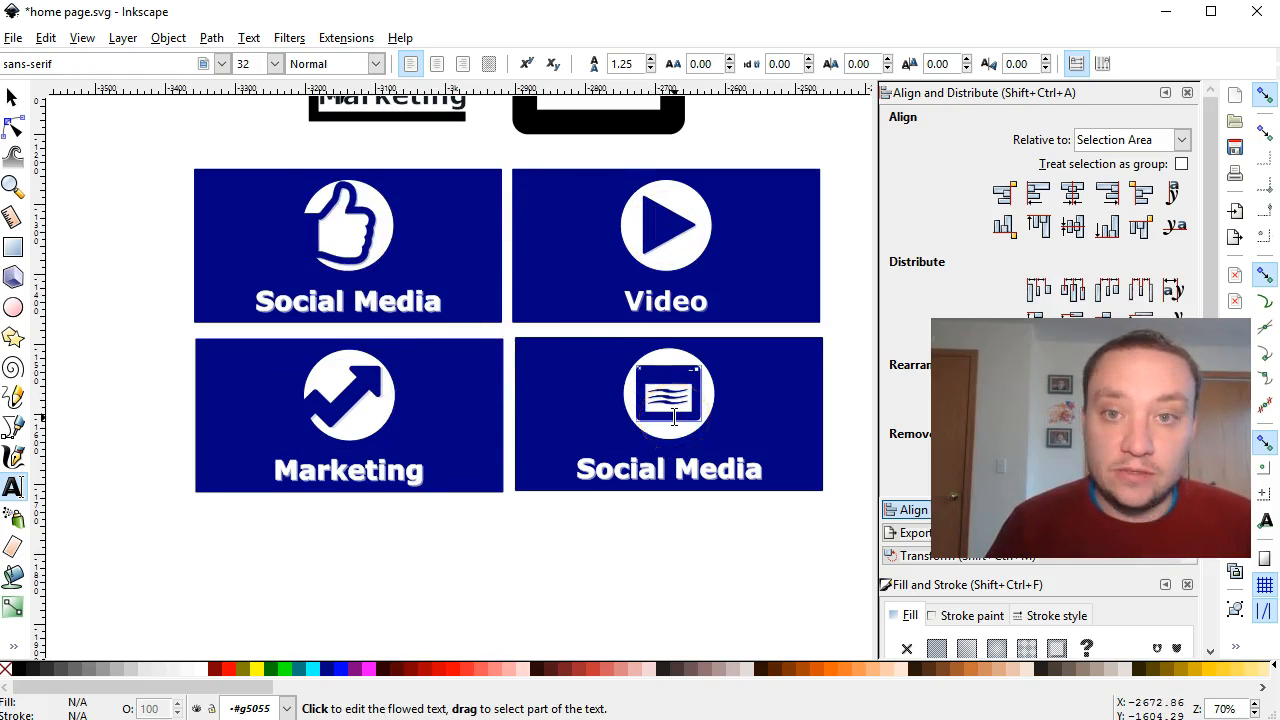
{"action": "left_click", "coordinate": [666, 479]}
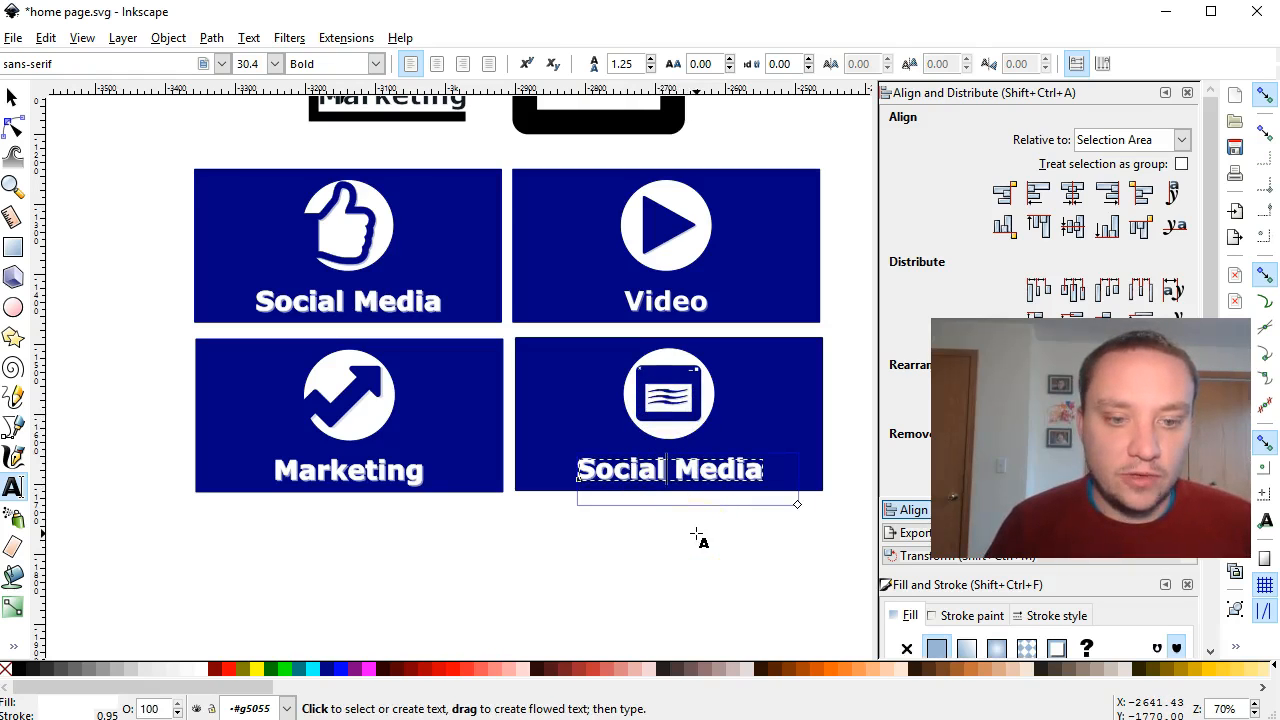
{"action": "scroll", "coordinate": [700, 528], "scroll_direction": "up", "scroll_amount": 3}
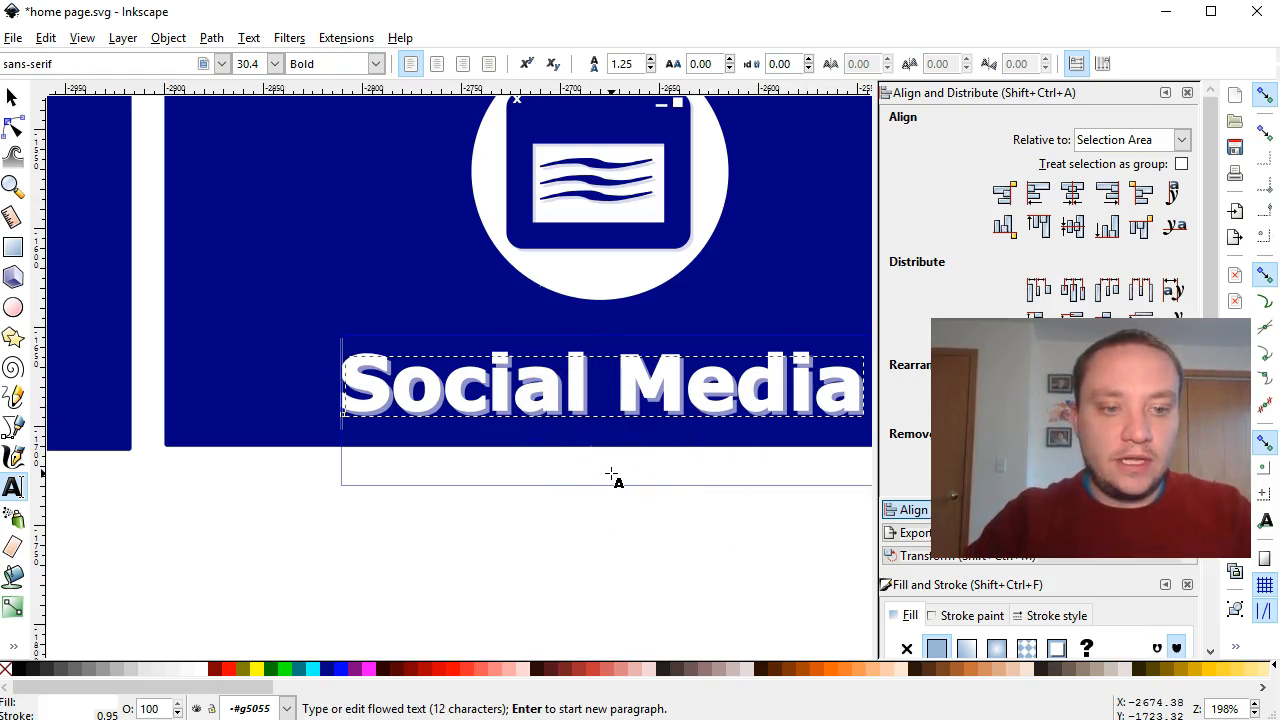
{"action": "key", "text": "ctrl+a"}
{"action": "type", "text": "Web"}
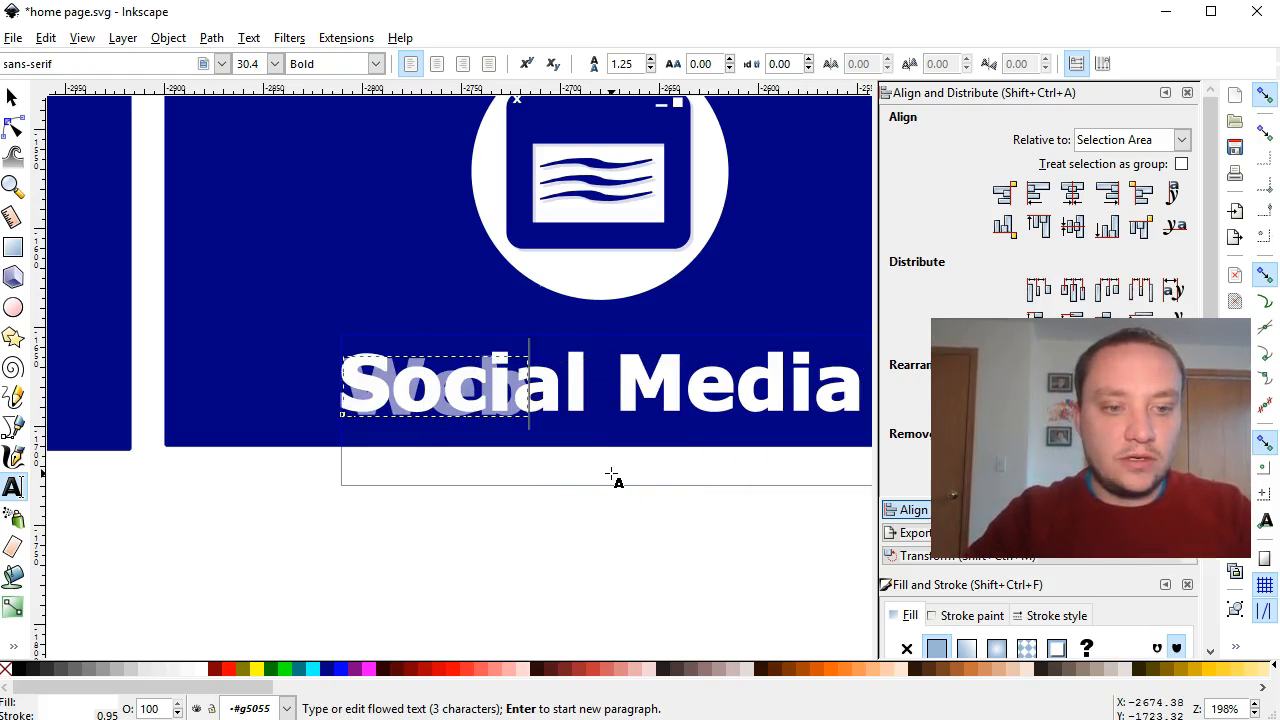
{"action": "type", "text": "site Design"}
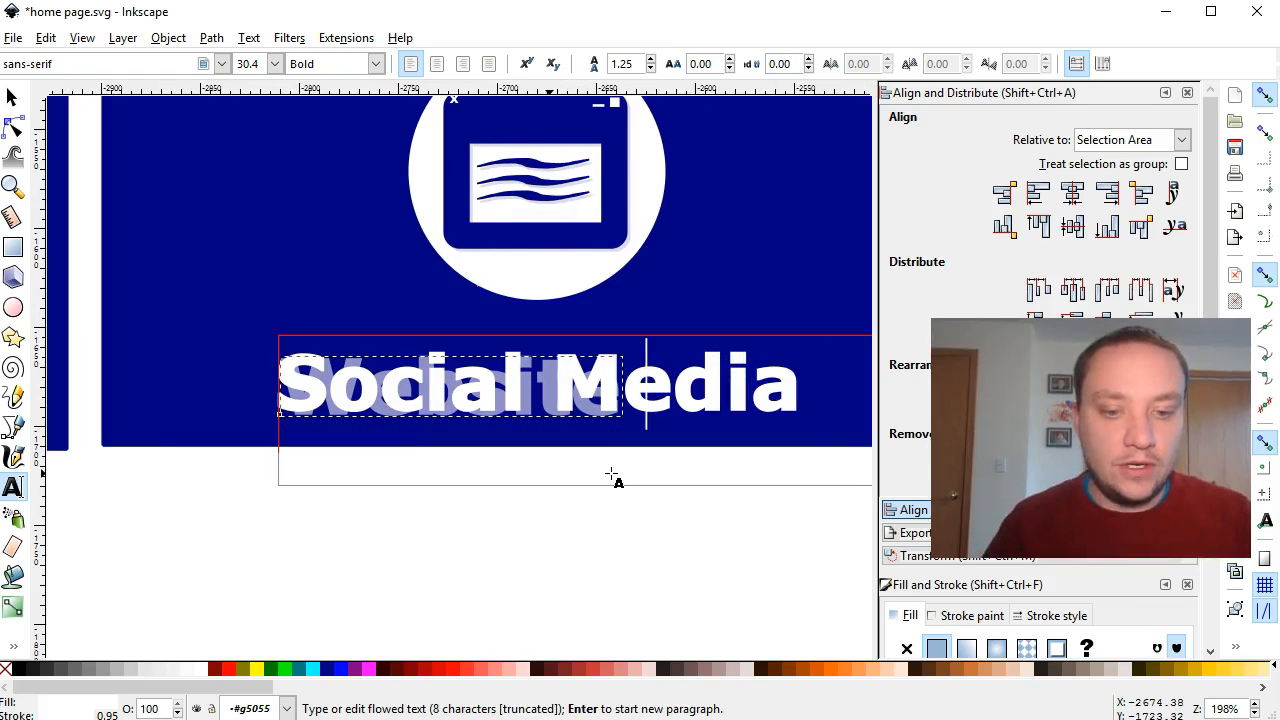
{"action": "left_click_drag", "start_coordinate": [668, 497], "coordinate": [495, 512]}
{"action": "left_click_drag", "start_coordinate": [730, 500], "coordinate": [792, 489]}
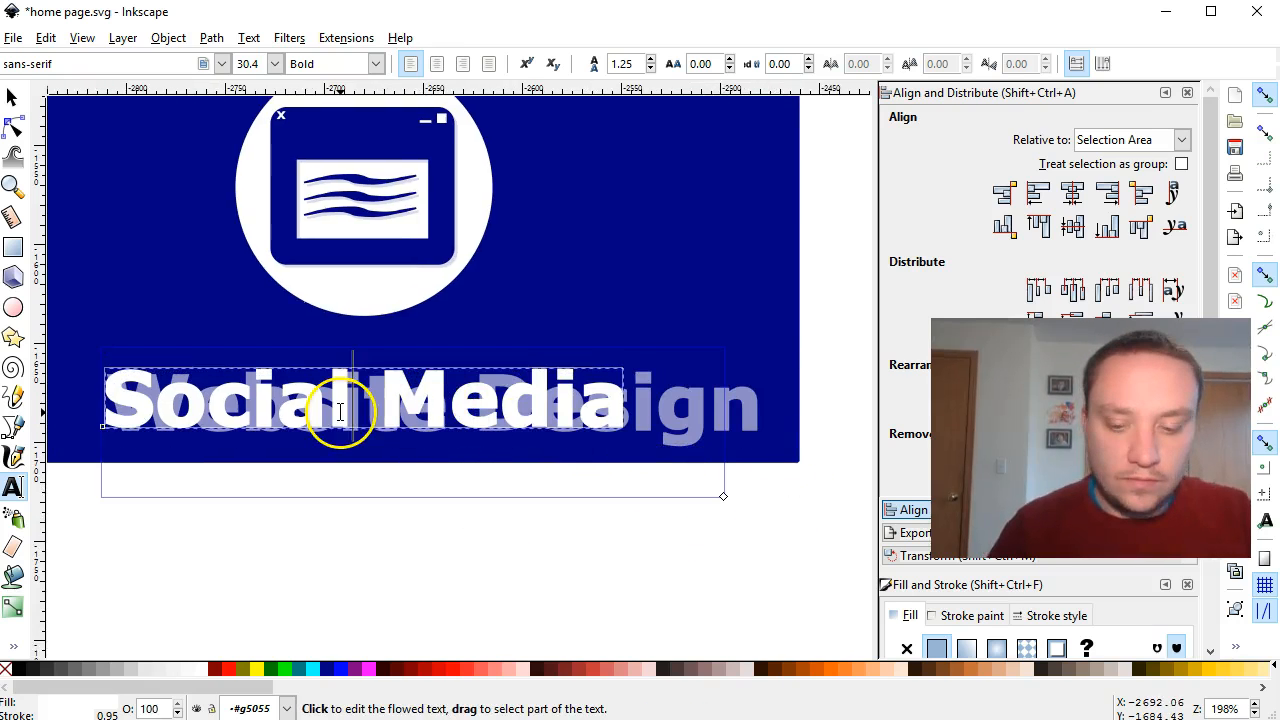
- Replace the white title above that shadow with "Website Design" and widen its text frame to fit both words
{"action": "key", "text": "ctrl+a"}
{"action": "type", "text": "Websit"}
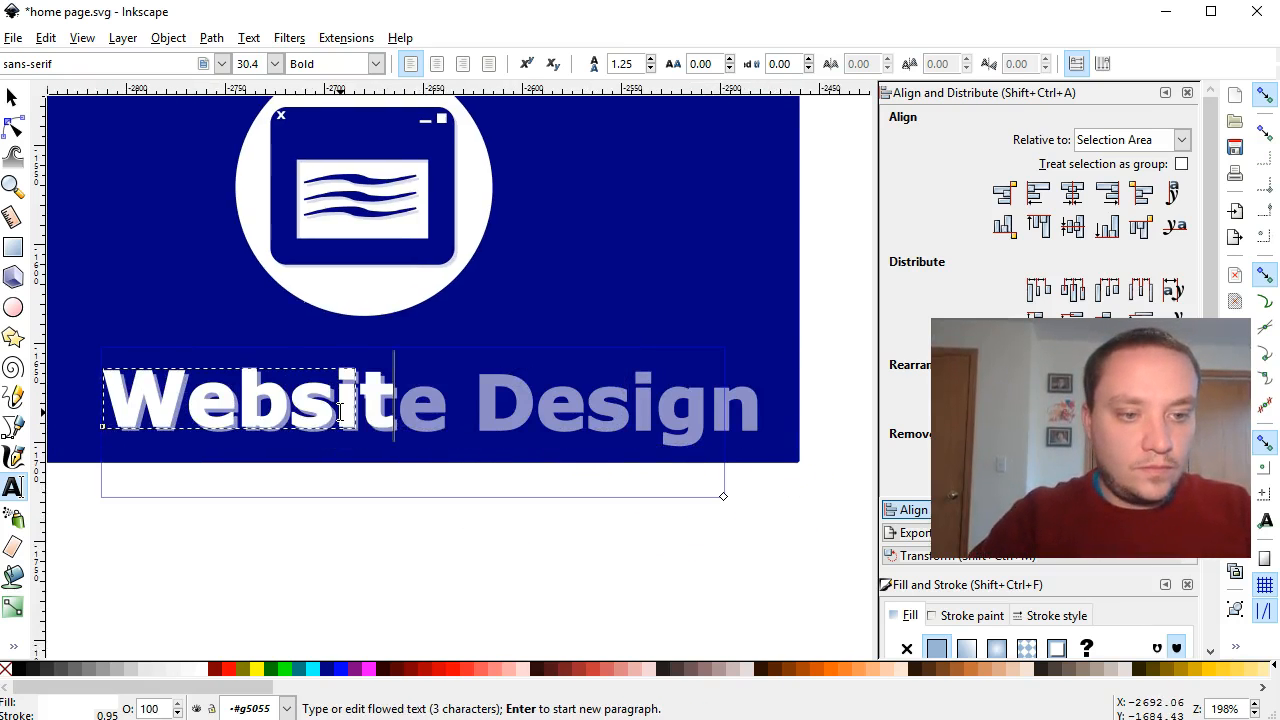
{"action": "type", "text": "e Des"}
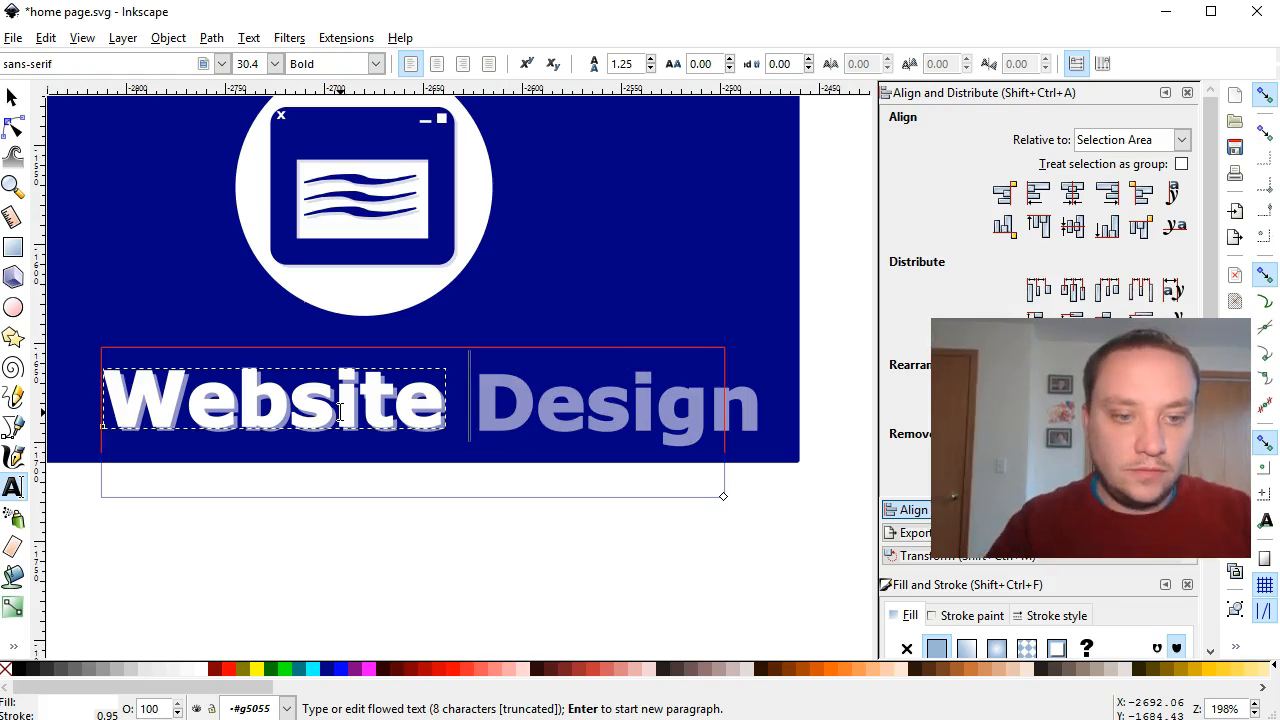
{"action": "left_click_drag", "start_coordinate": [718, 494], "coordinate": [801, 475]}
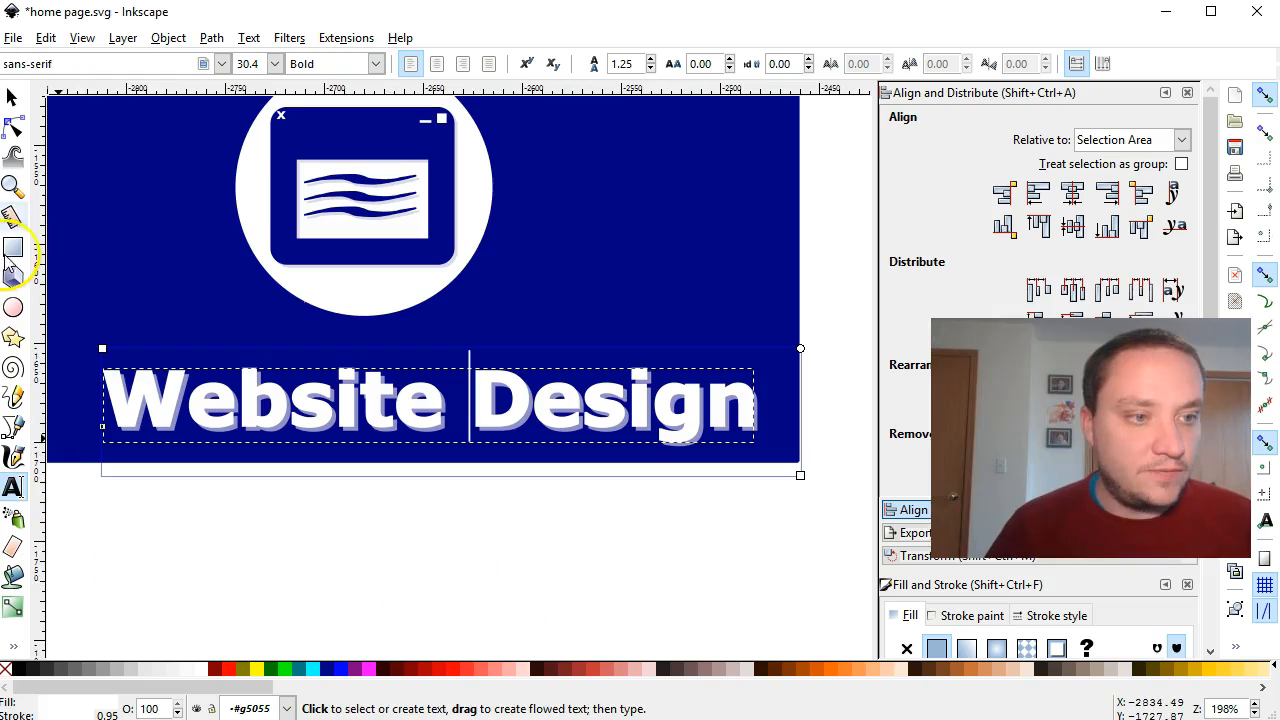
- Group the white "Website Design" title with its shadow copy
{"action": "scroll", "coordinate": [320, 417], "scroll_direction": "up", "scroll_amount": 1}
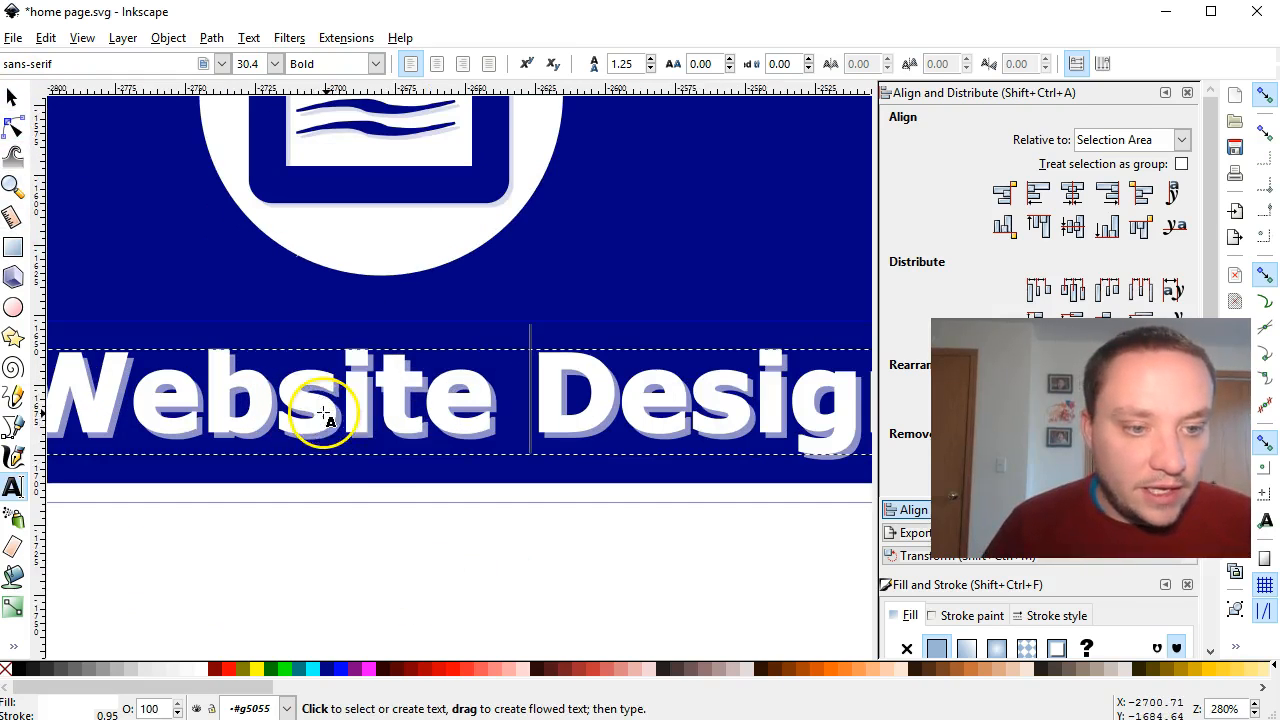
{"action": "left_click", "coordinate": [414, 575]}
{"action": "left_click", "coordinate": [12, 97]}
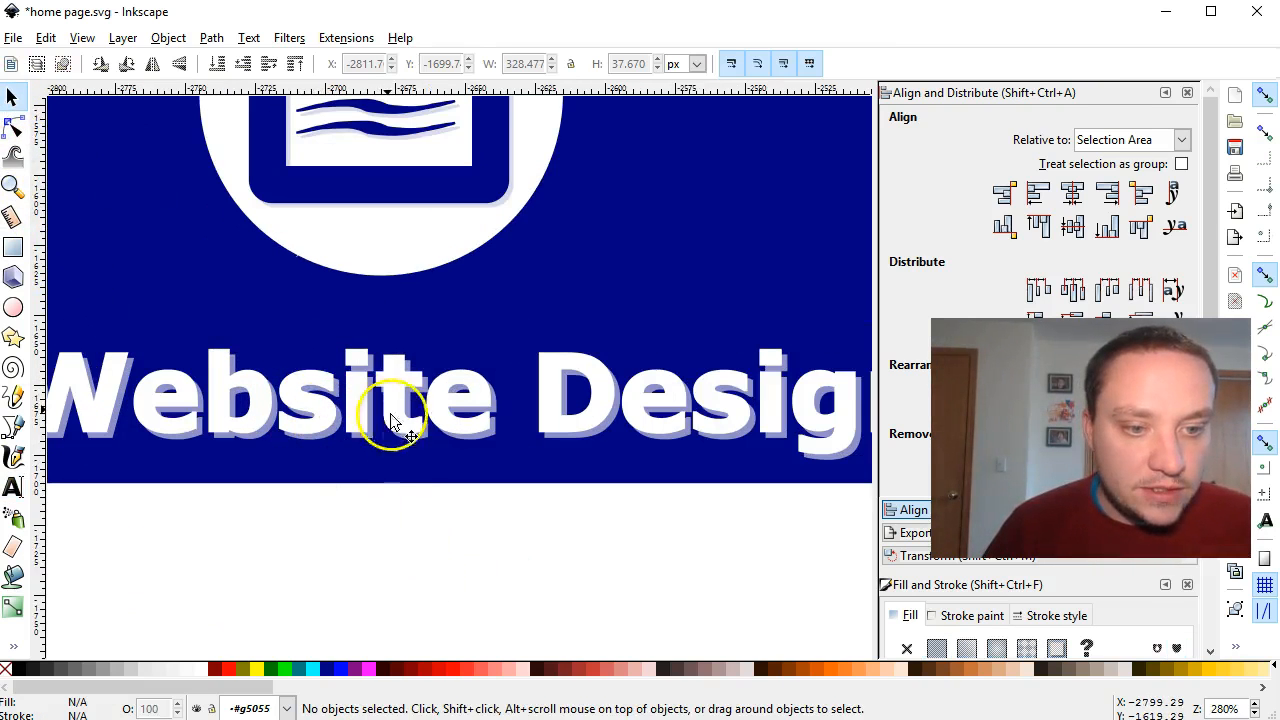
{"action": "left_click", "coordinate": [422, 443]}
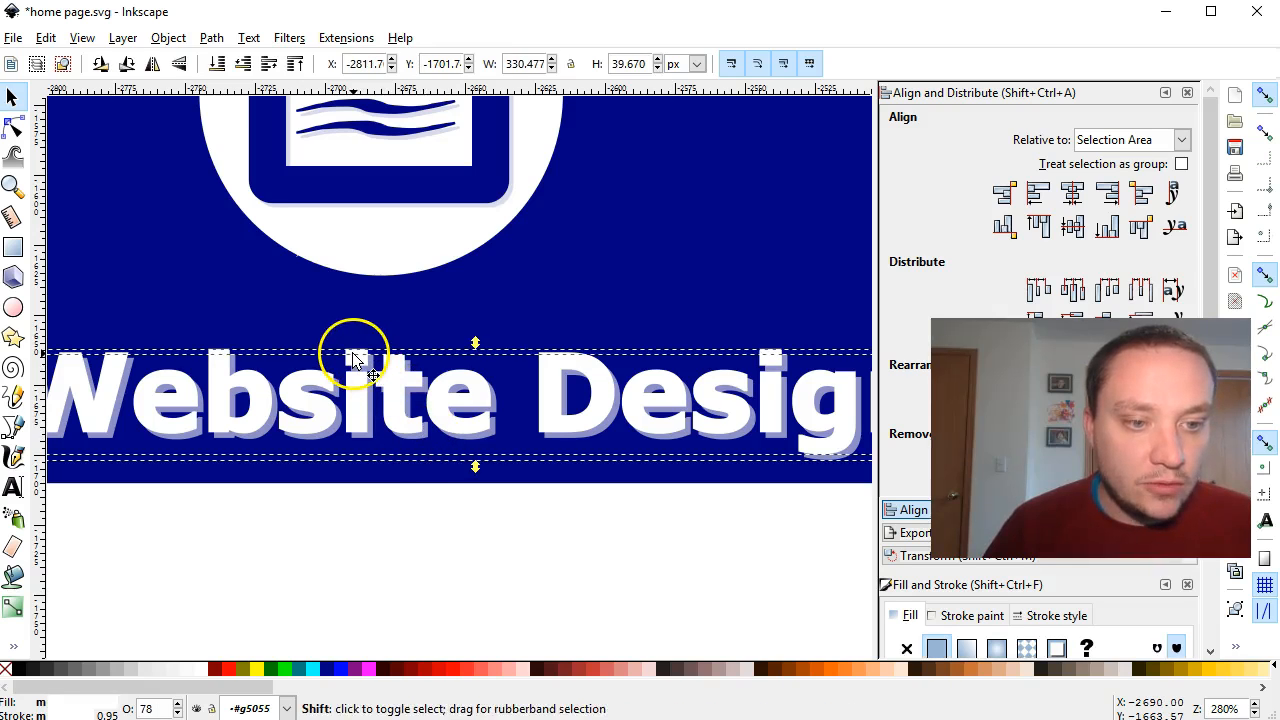
{"action": "left_click", "coordinate": [355, 358], "text": "shift"}
{"action": "left_click", "coordinate": [168, 37]}
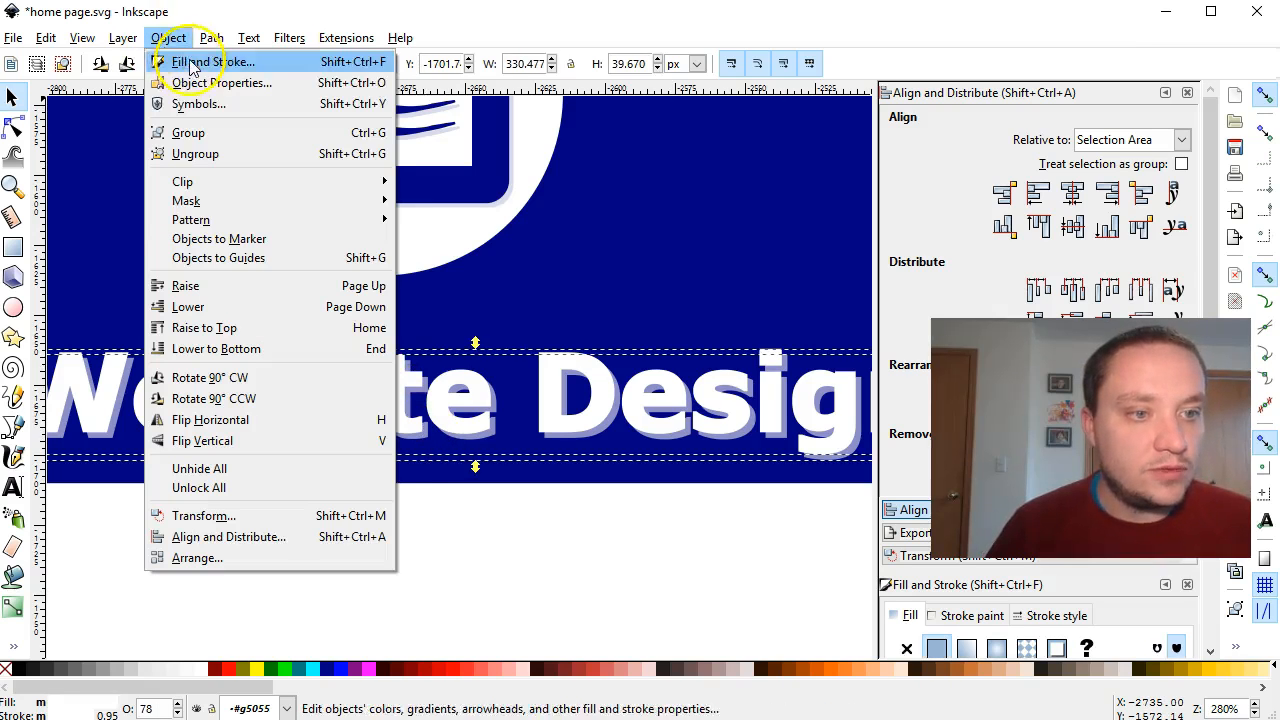
{"action": "left_click", "coordinate": [208, 140]}
{"action": "scroll", "coordinate": [371, 471], "scroll_direction": "down", "scroll_amount": 2, "text": "ctrl"}
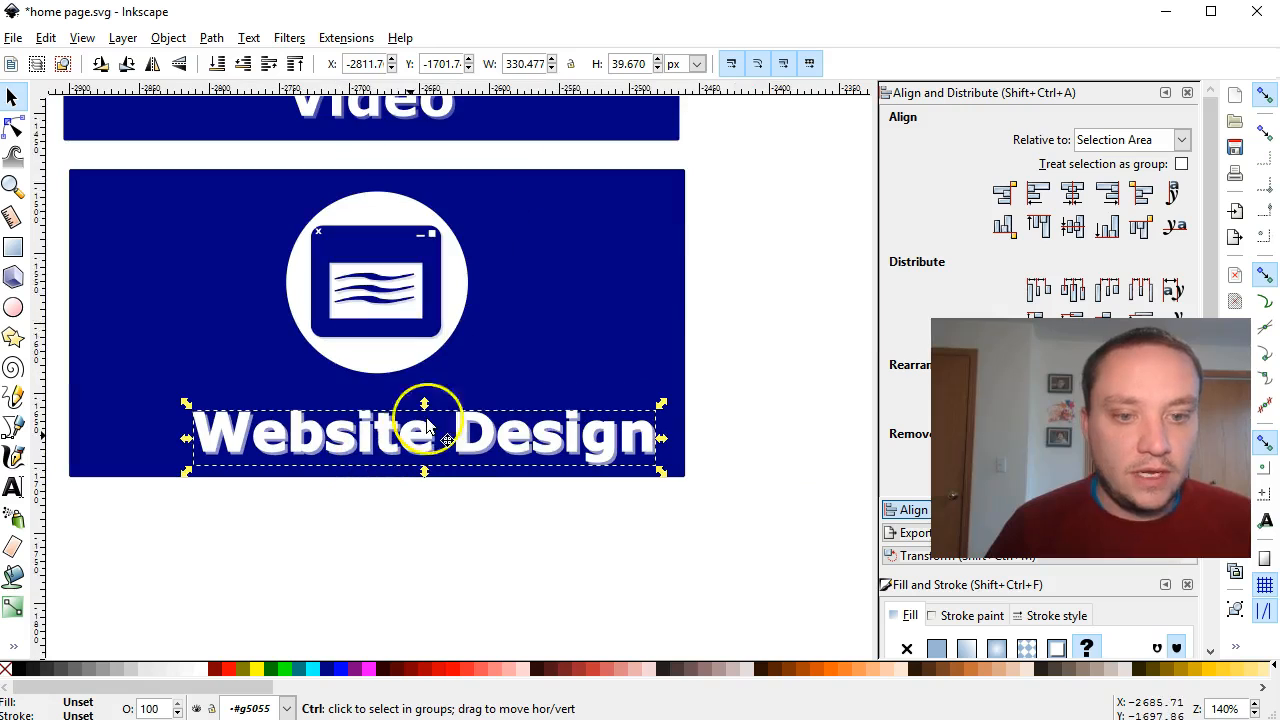
- Centre the "Website Design" title group horizontally on its blue background rectangle and clear the selection
{"action": "left_click", "coordinate": [560, 304], "text": "shift"}
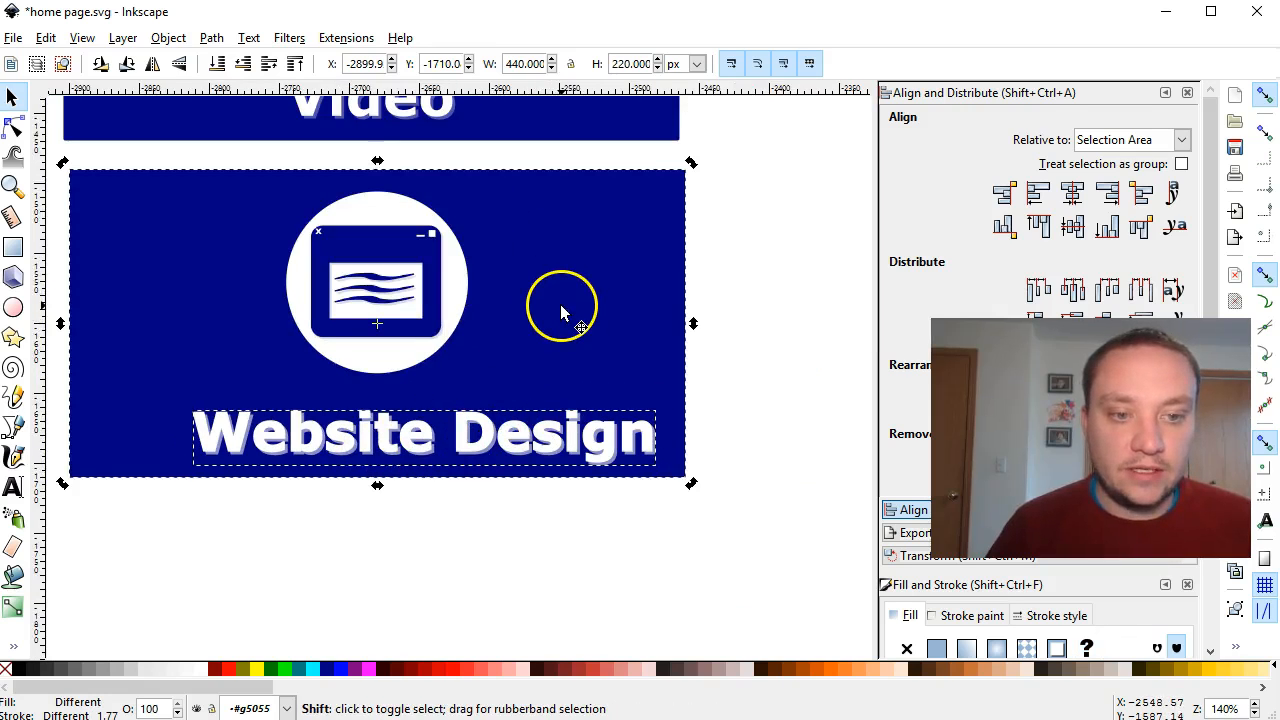
{"action": "left_click", "coordinate": [1072, 194]}
{"action": "left_click", "coordinate": [495, 560]}
{"action": "scroll", "coordinate": [505, 558], "scroll_direction": "down", "scroll_amount": 2}
{"action": "left_click_drag", "start_coordinate": [419, 579], "coordinate": [608, 596]}
{"action": "scroll", "coordinate": [562, 578], "scroll_direction": "down", "scroll_amount": 1}
{"action": "scroll", "coordinate": [598, 555], "scroll_direction": "up", "scroll_amount": 1}
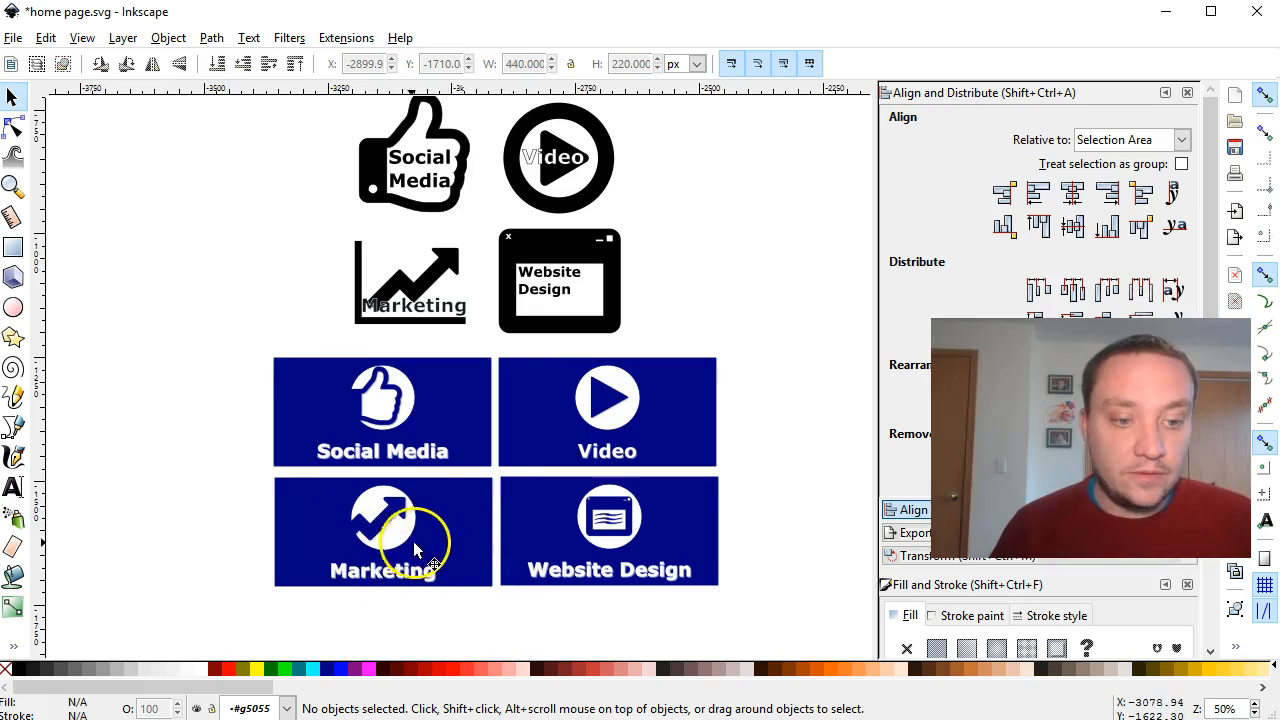
- Select the Social Media graphic's blue rectangle and set the PNG export area to the selection
{"action": "left_click", "coordinate": [472, 392]}
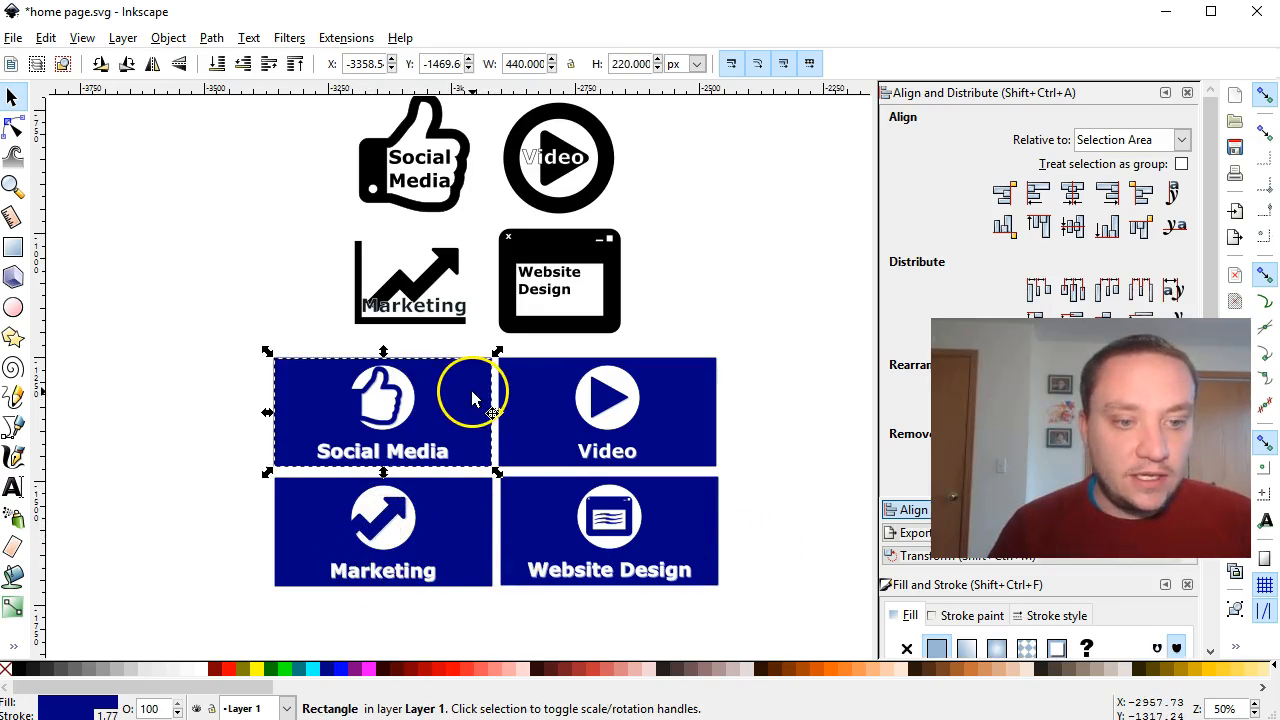
{"action": "left_click_drag", "start_coordinate": [1211, 228], "coordinate": [1211, 415]}
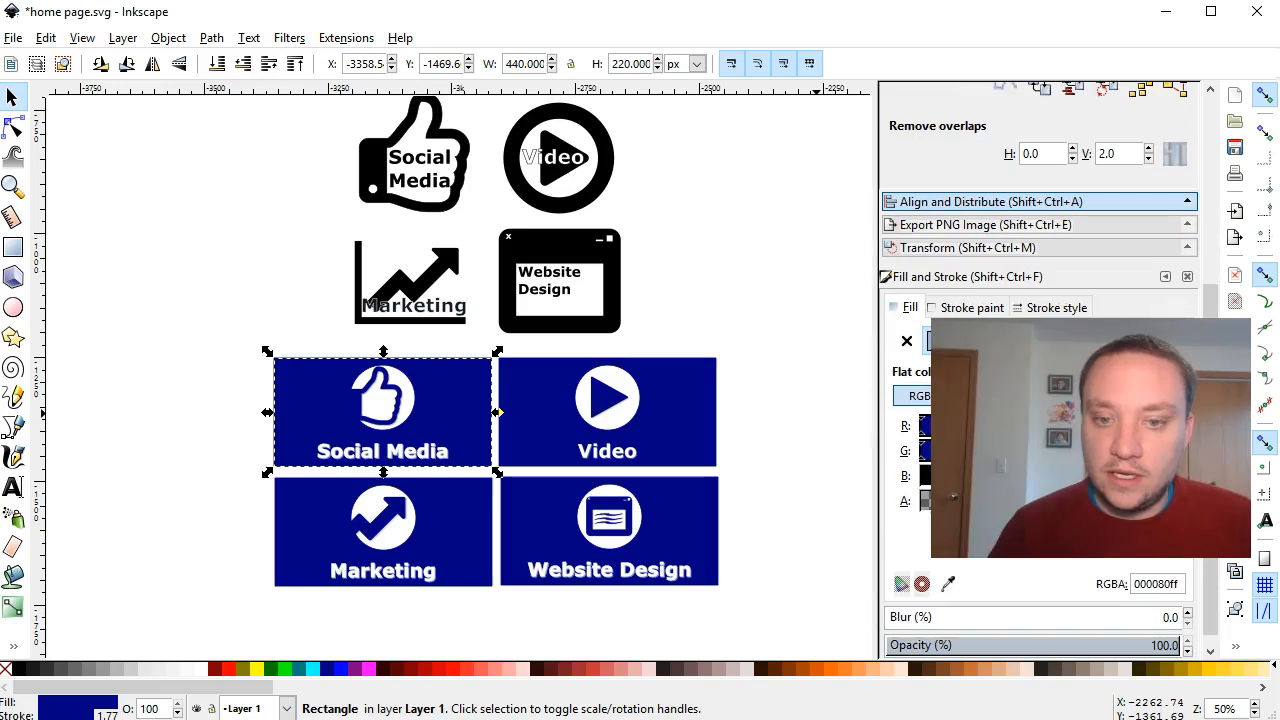
{"action": "left_click", "coordinate": [960, 226]}
{"action": "left_click_drag", "start_coordinate": [1205, 337], "coordinate": [1208, 110]}
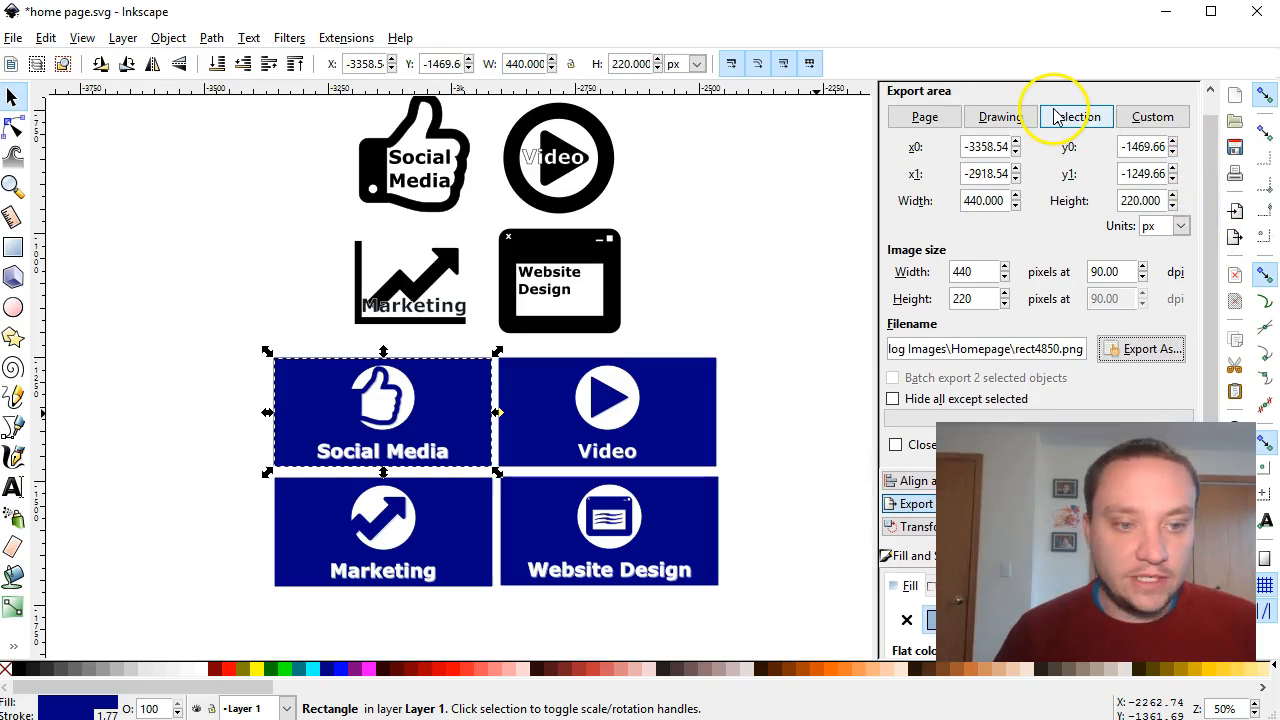
{"action": "left_click", "coordinate": [1058, 117]}
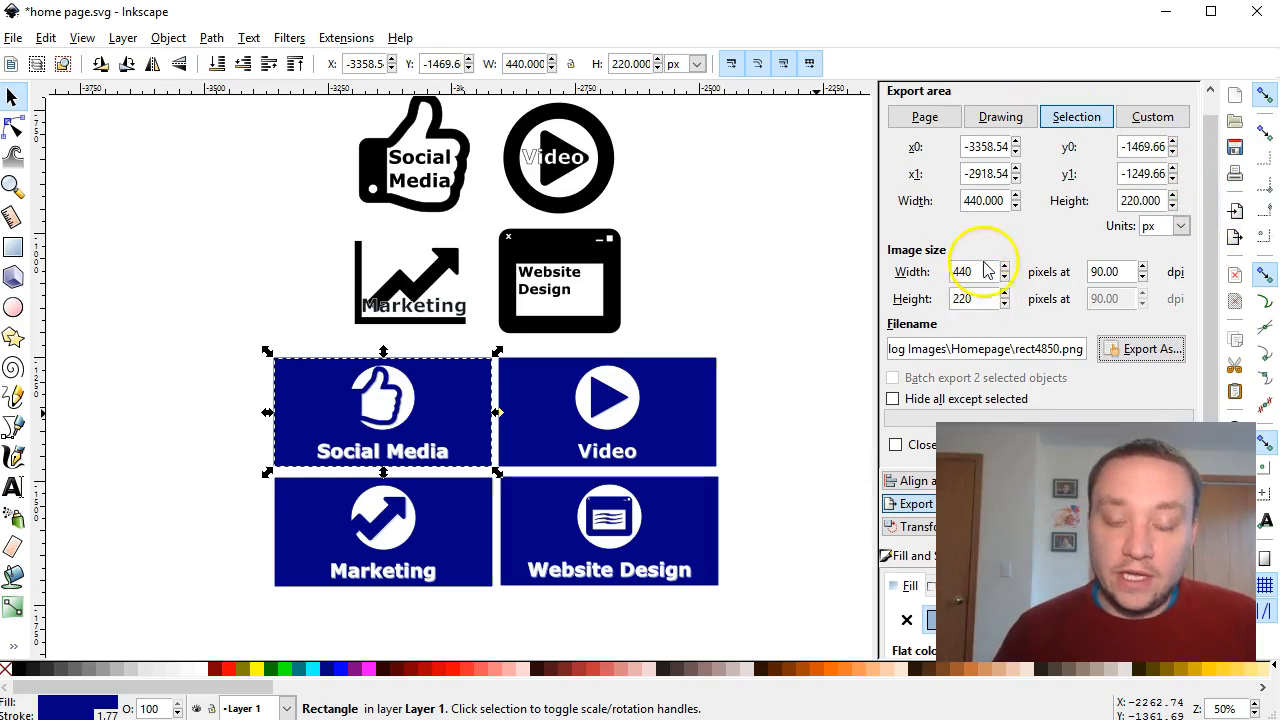
- Name the export file social-media-flat in the Homepage folder and export the Social Media graphic as PNG
{"action": "left_click", "coordinate": [1138, 350]}
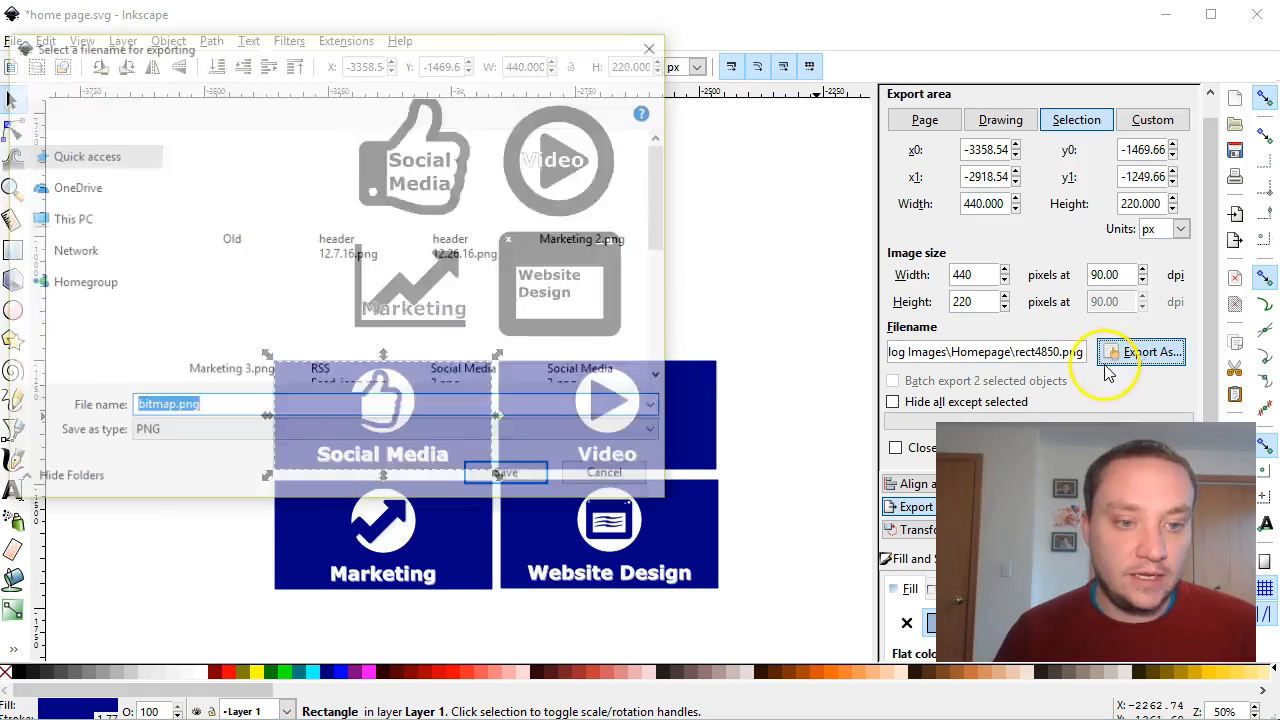
{"action": "type", "text": "soc"}
{"action": "type", "text": "ials"}
{"action": "key", "text": "BackSpace"}
{"action": "key", "text": "BackSpace"}
{"action": "key", "text": "BackSpace"}
{"action": "type", "text": "al-"}
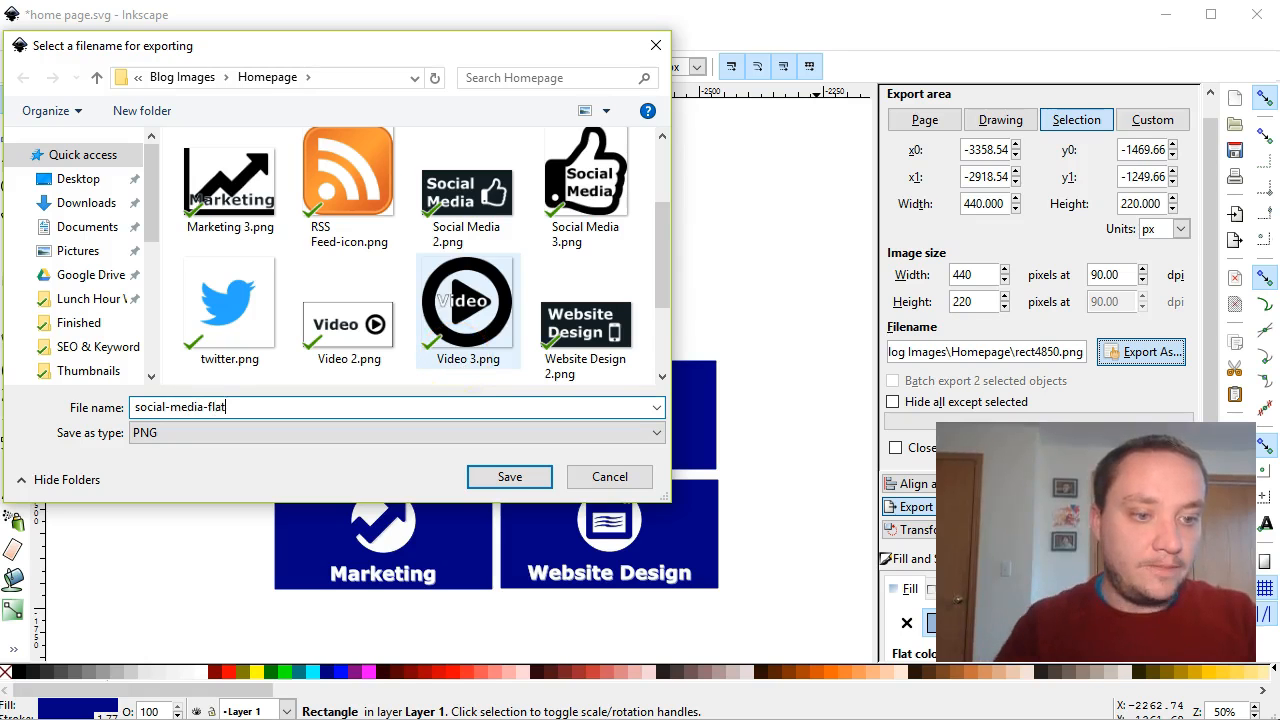
{"action": "type", "text": "media-flat"}
{"action": "left_click", "coordinate": [500, 470]}
{"action": "scroll", "coordinate": [1166, 400], "scroll_direction": "down", "scroll_amount": 3}
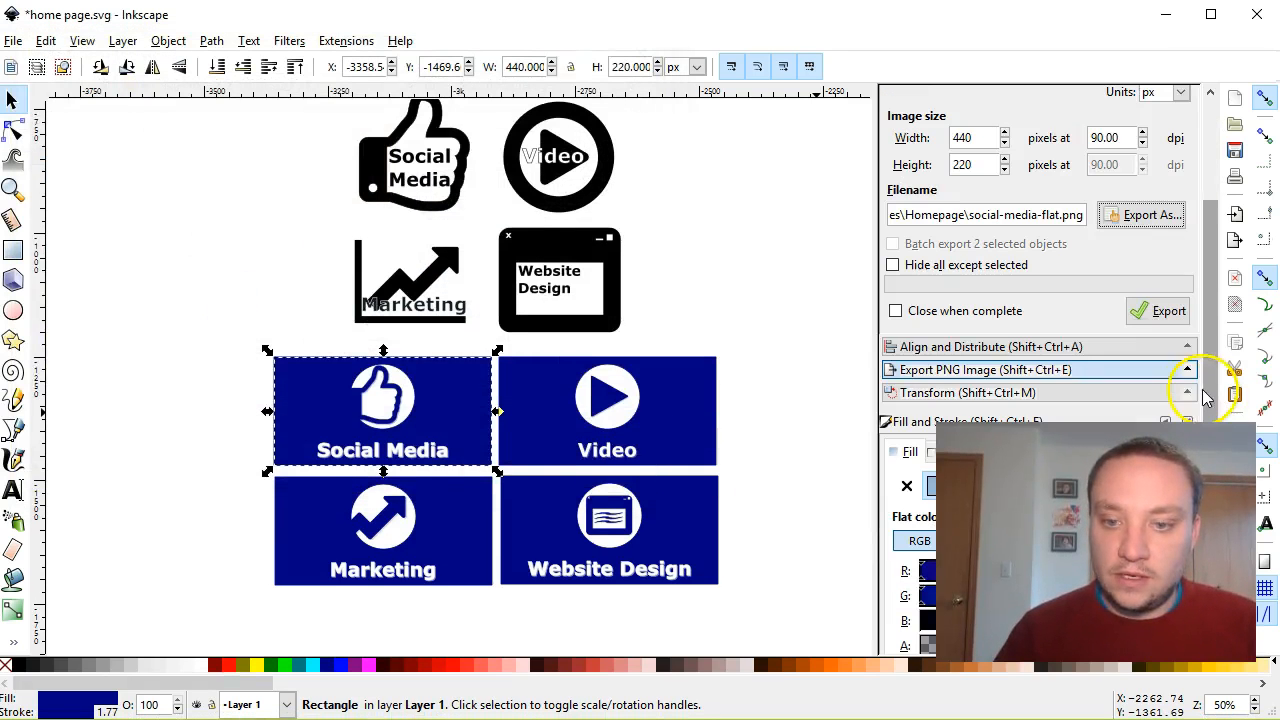
{"action": "left_click", "coordinate": [1159, 314]}
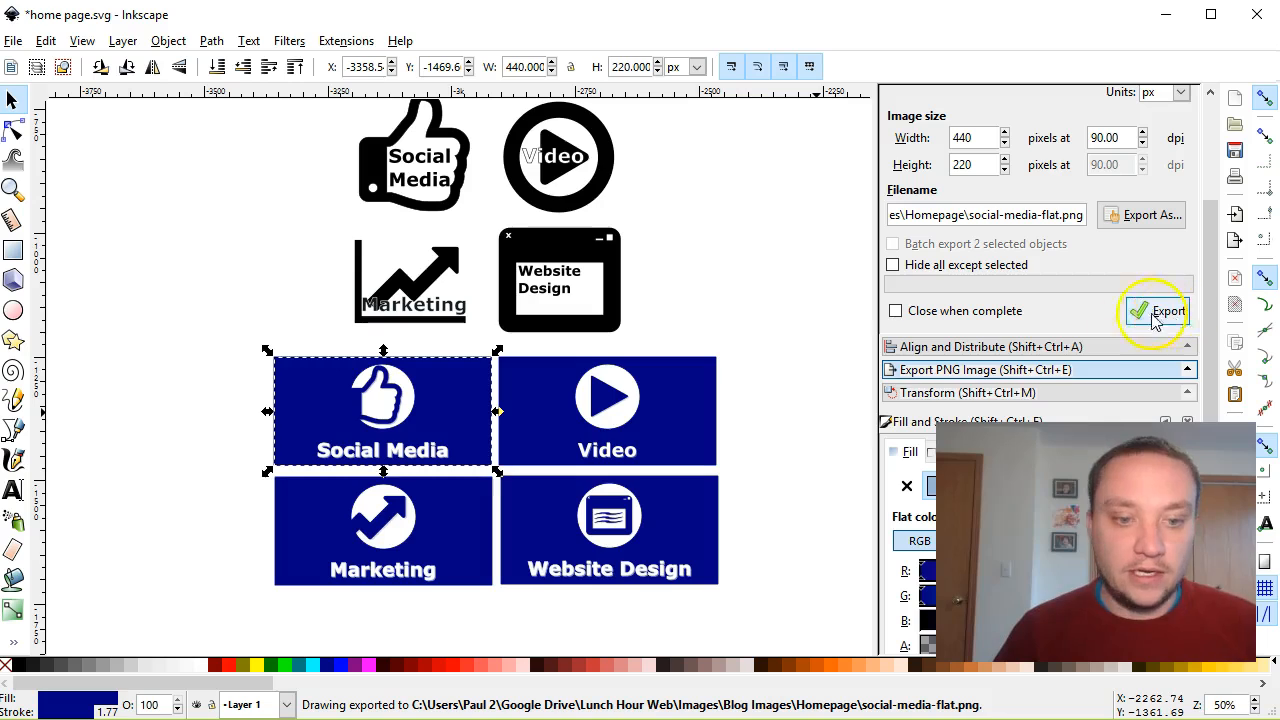
- Select the Video graphic's blue rectangle for its PNG export and clear the selection
{"action": "left_click", "coordinate": [694, 423]}
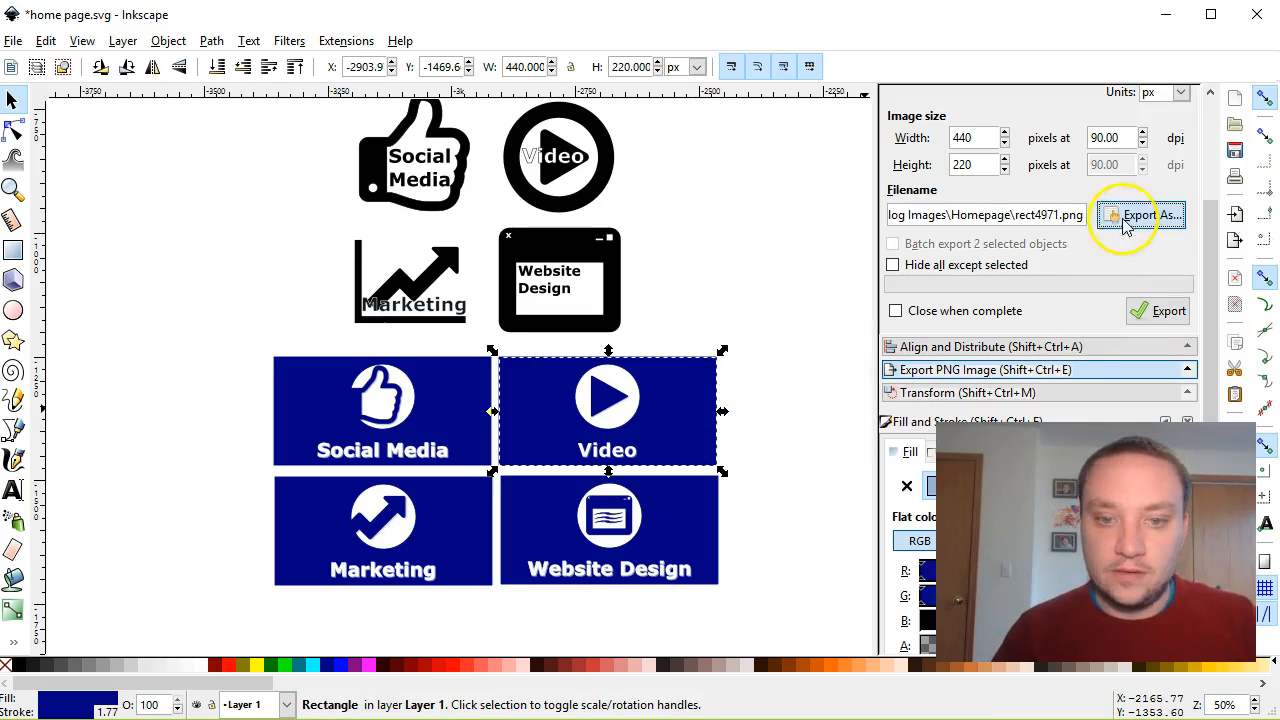
{"action": "left_click", "coordinate": [777, 477]}
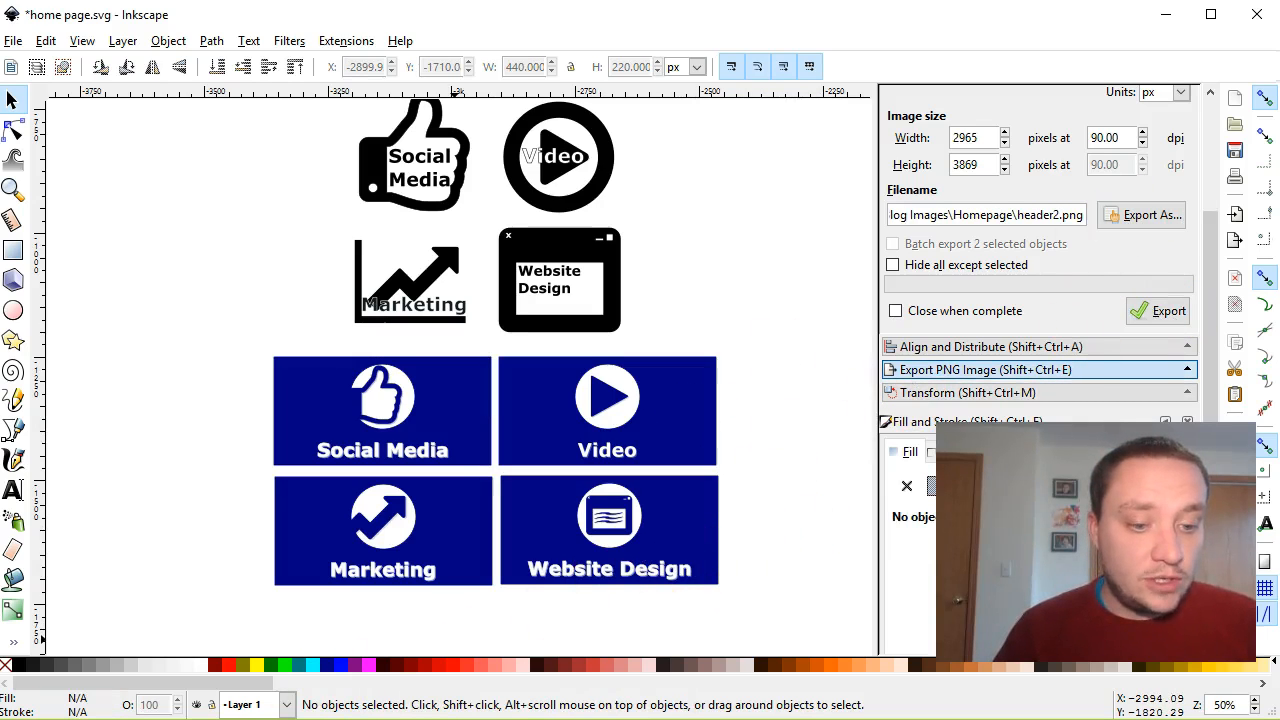
- Switch to the Zoho Sites builder in Chrome and add a two-column 50:50 element beneath the Most Popular Topics heading
{"action": "left_click", "coordinate": [233, 719]}
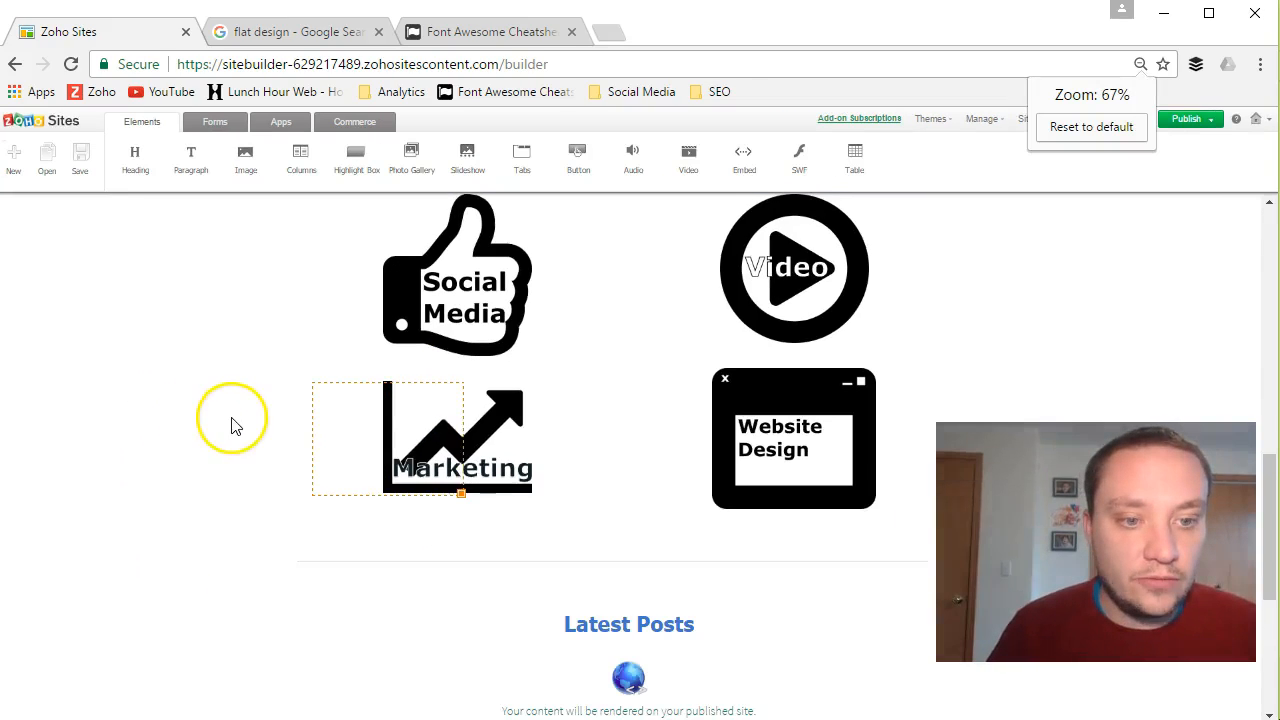
{"action": "scroll", "coordinate": [551, 400], "scroll_direction": "up", "scroll_amount": 2}
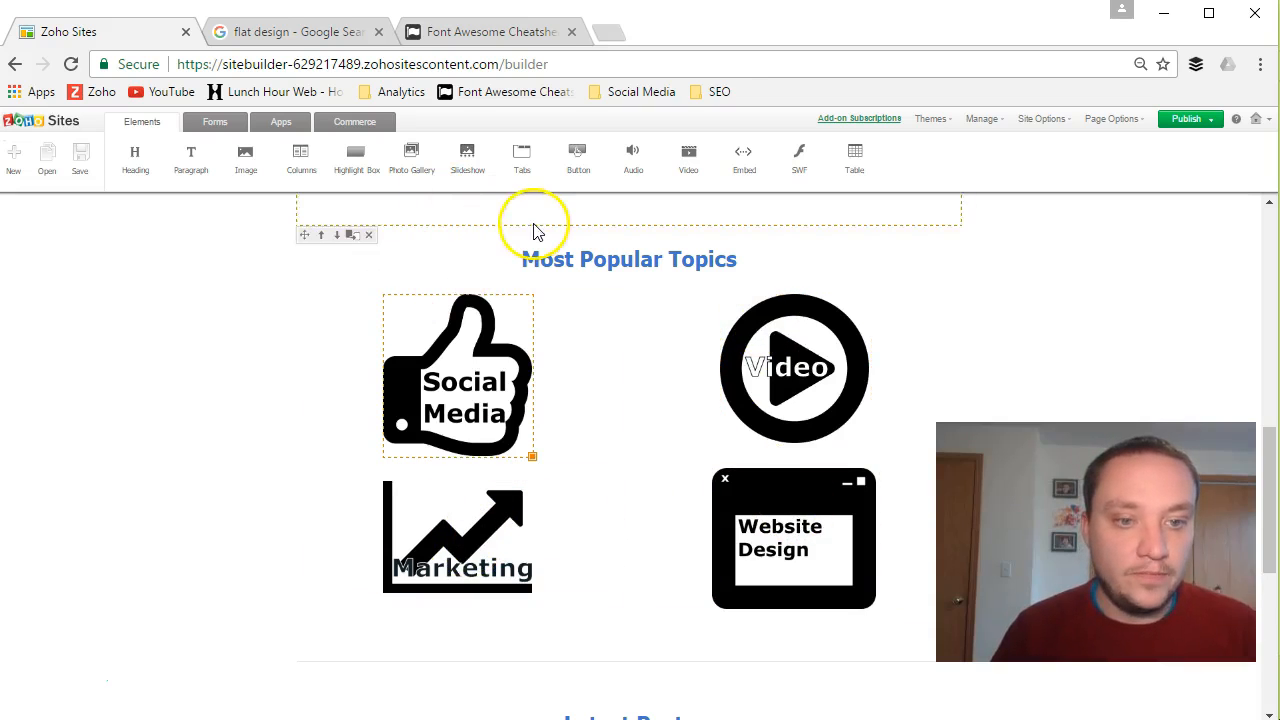
{"action": "left_click_drag", "start_coordinate": [307, 165], "coordinate": [481, 279]}
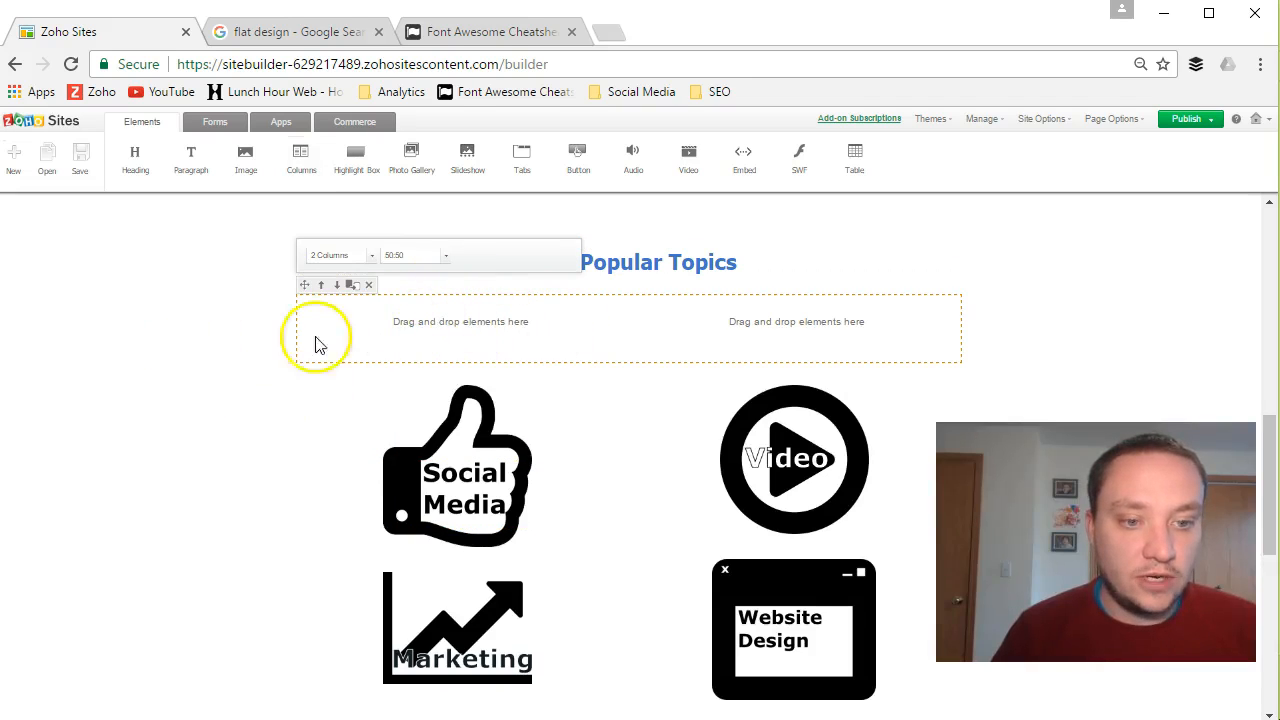
- Add an image element to the first column of the new row and upload social-media-flat.png from the Homepage folder
{"action": "left_click_drag", "start_coordinate": [246, 162], "coordinate": [461, 343]}
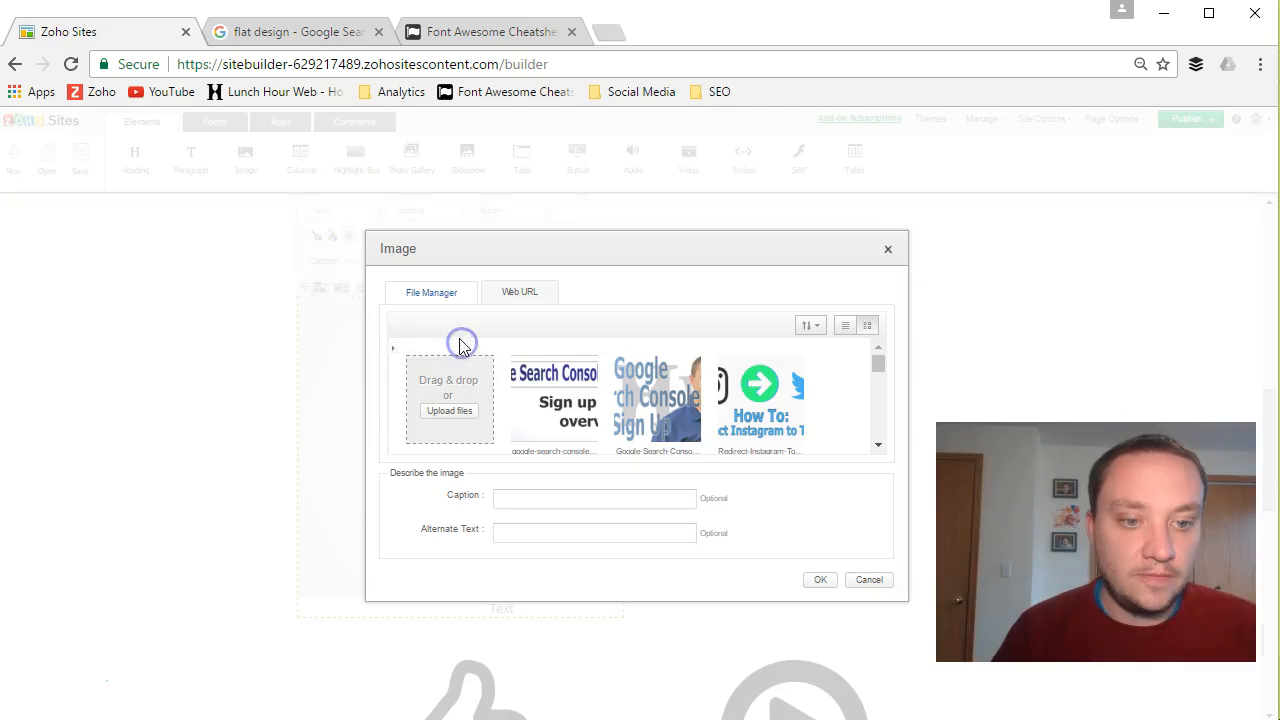
{"action": "left_click", "coordinate": [450, 411]}
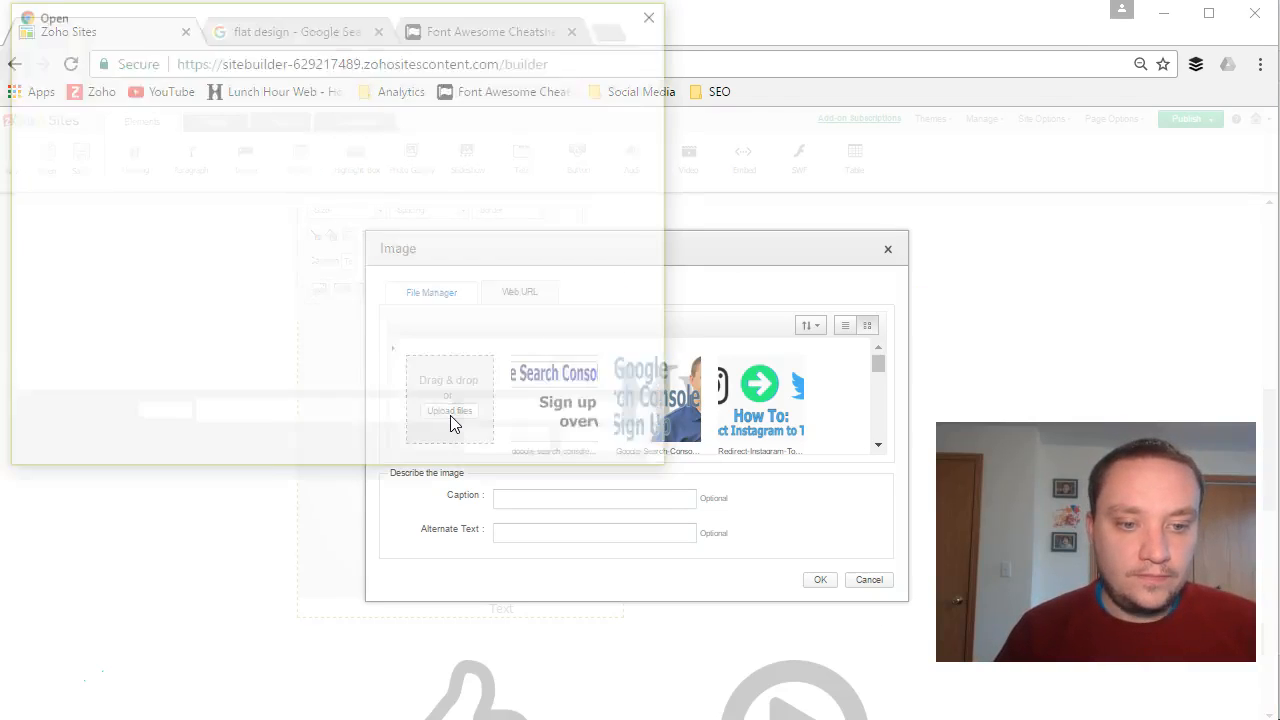
{"action": "scroll", "coordinate": [457, 318], "scroll_direction": "down", "scroll_amount": 3}
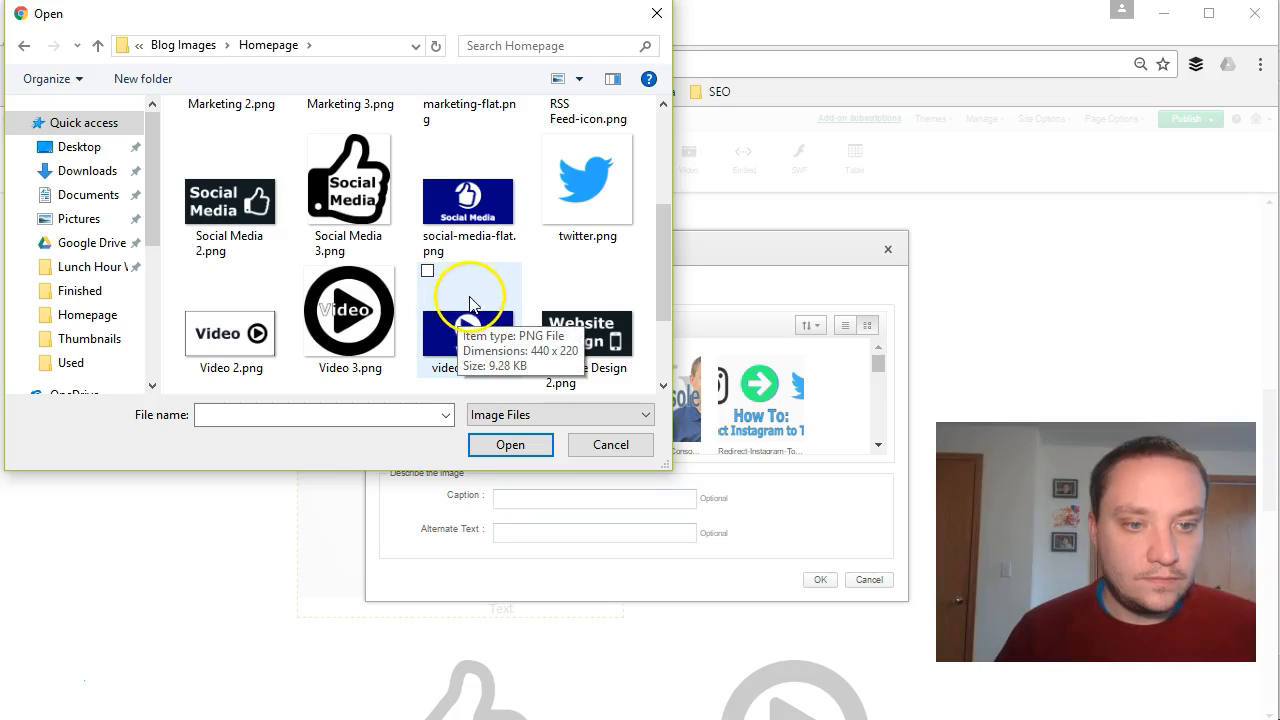
{"action": "left_click", "coordinate": [463, 238]}
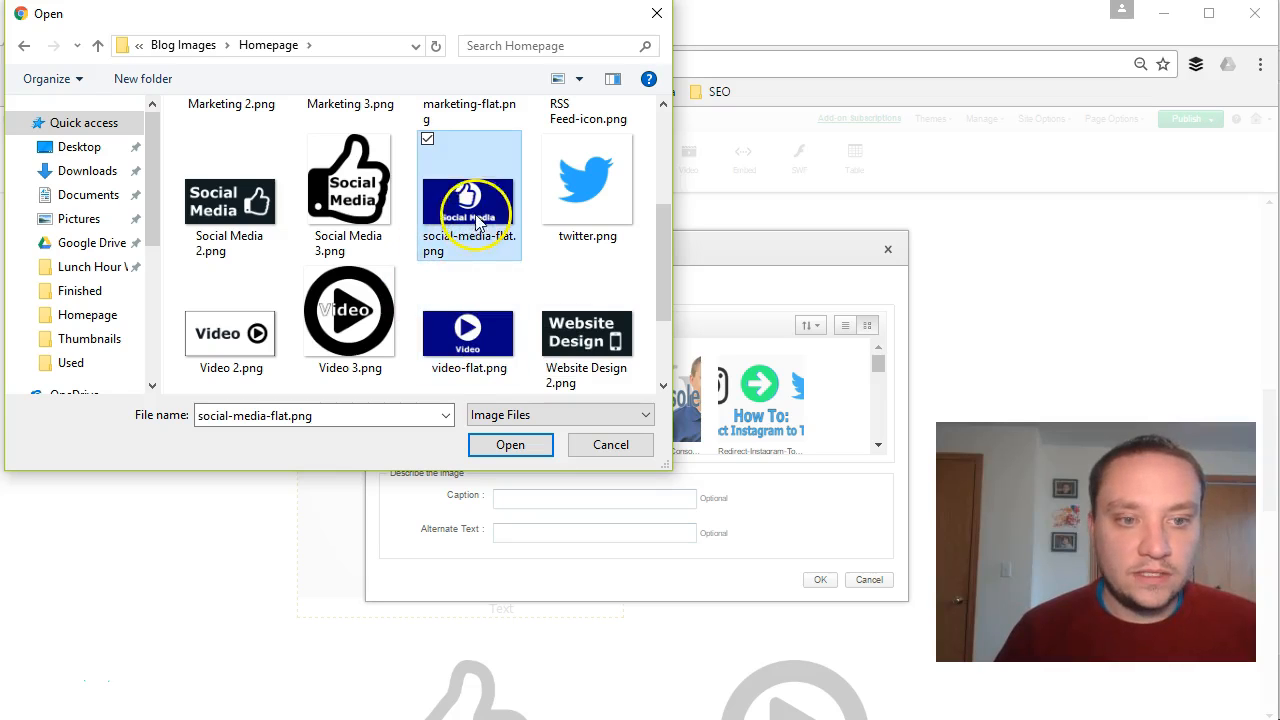
{"action": "left_click", "coordinate": [506, 445]}
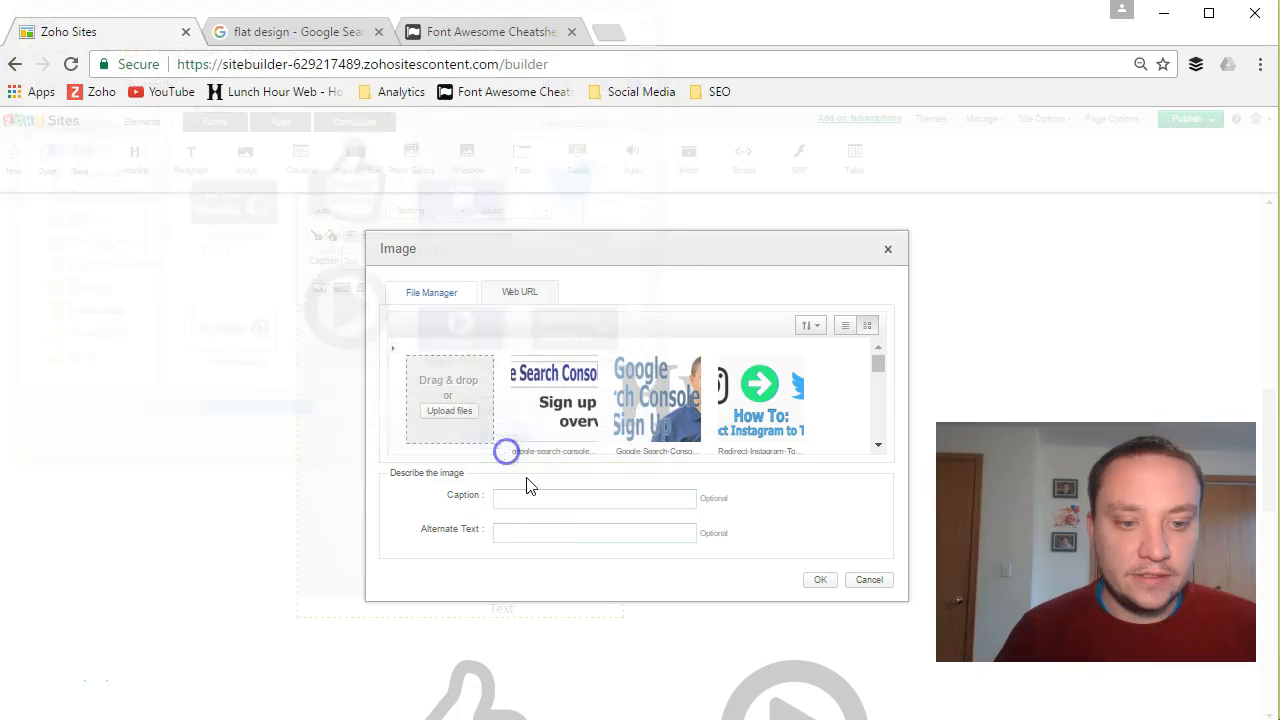
- Set the uploaded image's alternate text to "social-media-flat" and insert it into the column
{"action": "left_click", "coordinate": [541, 535]}
{"action": "type", "text": "social-media"}
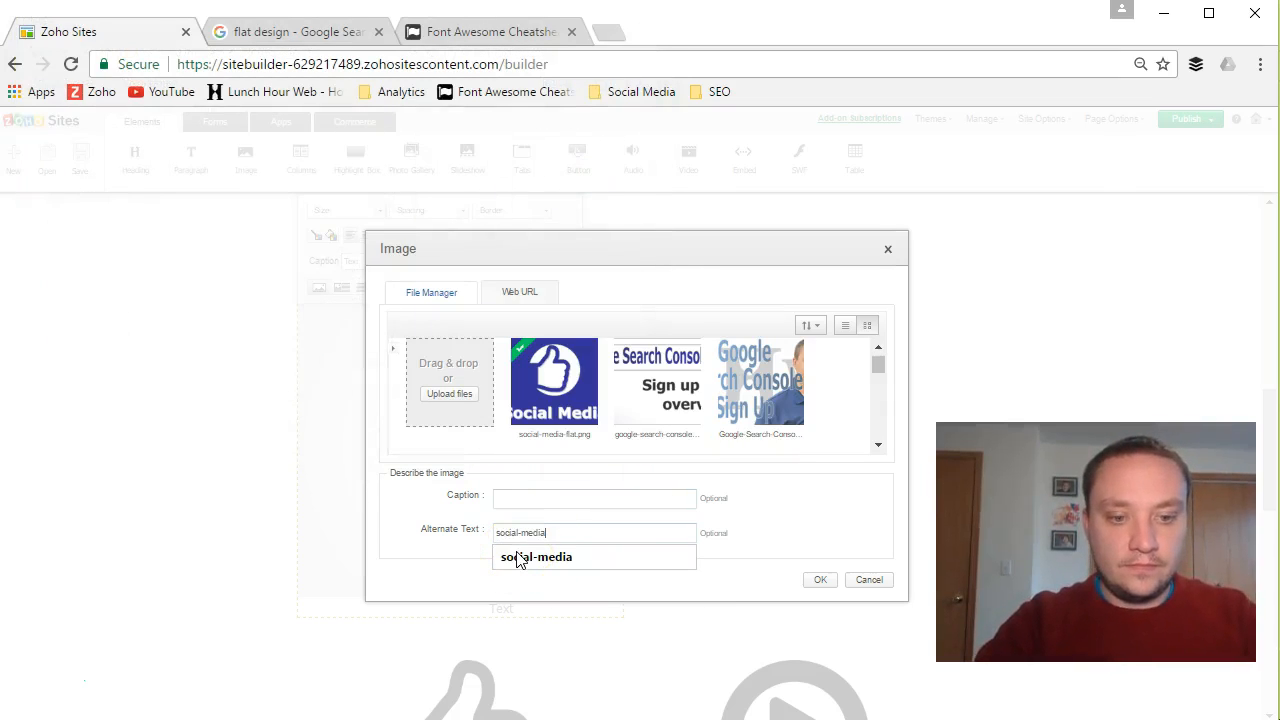
{"action": "left_click", "coordinate": [518, 560]}
{"action": "type", "text": "-"}
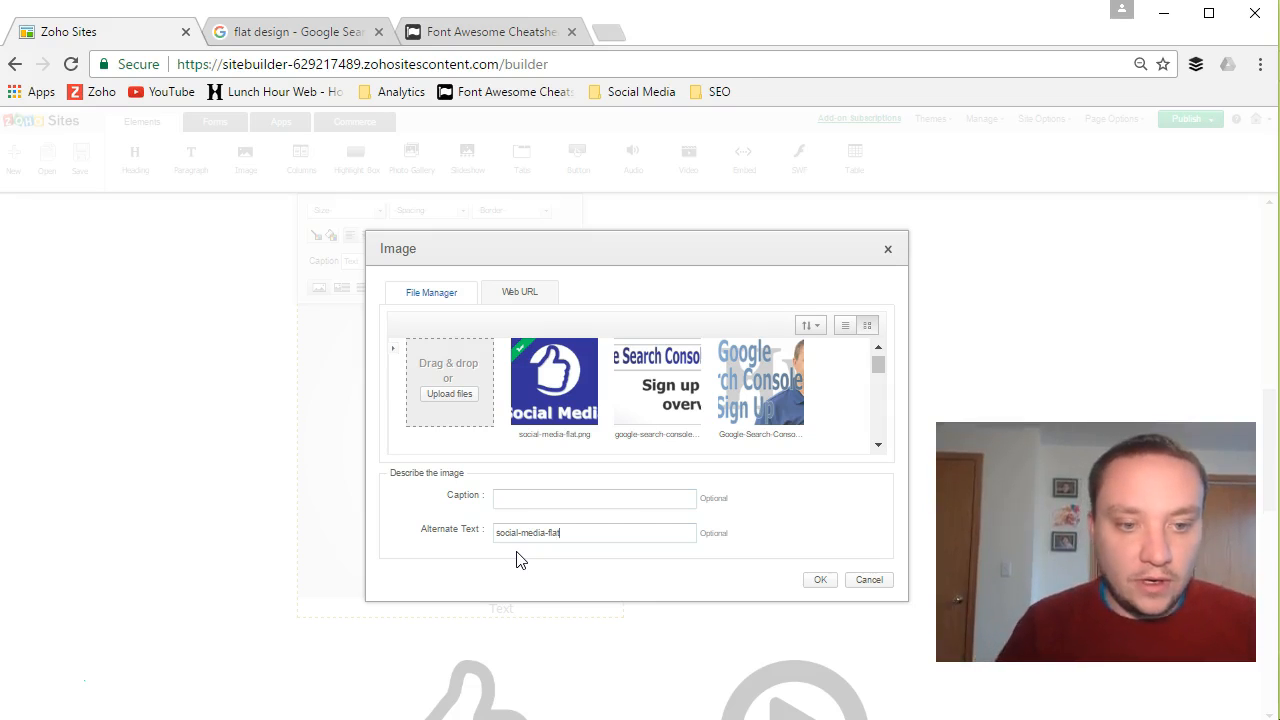
{"action": "type", "text": "flat"}
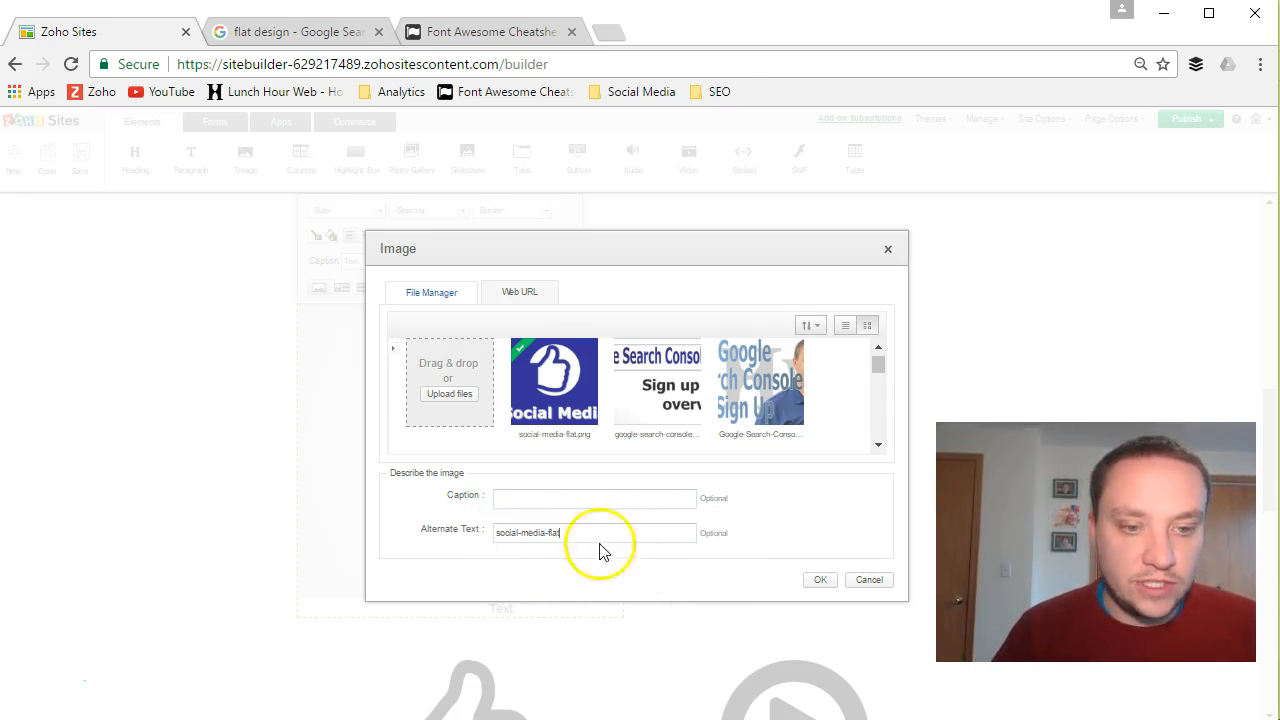
{"action": "left_click", "coordinate": [820, 581]}
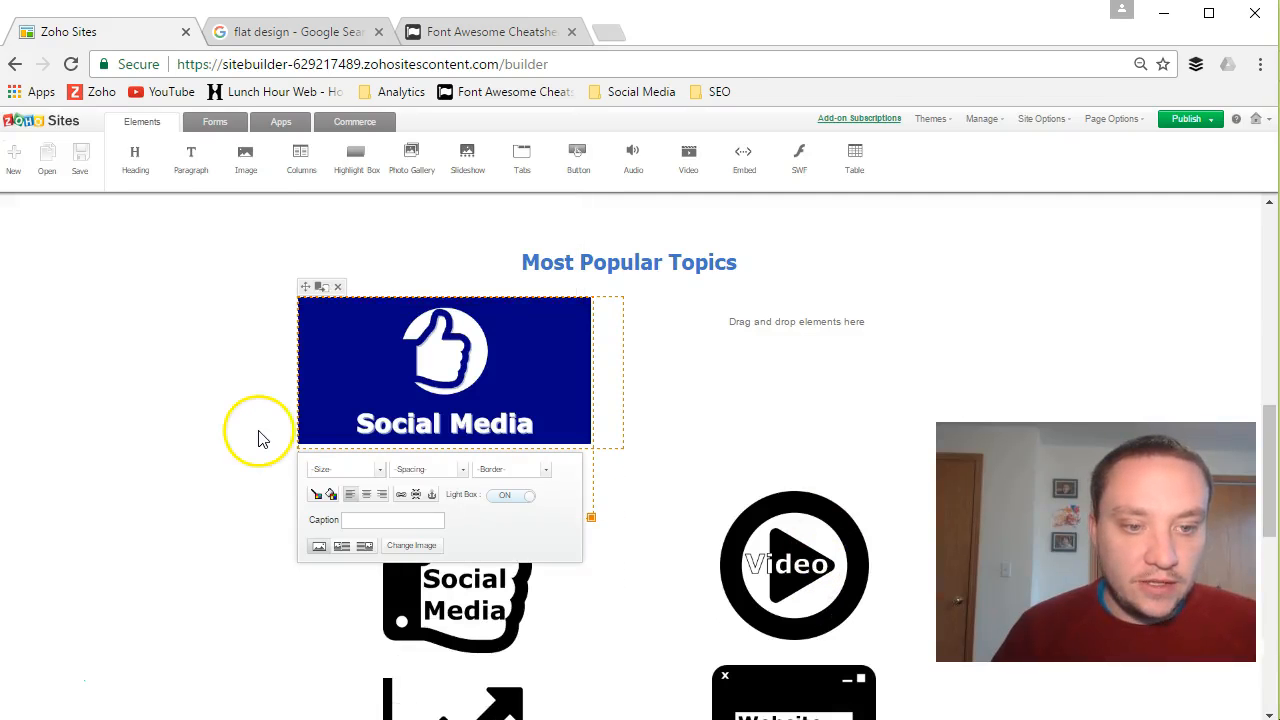
- View the link options for the inserted Social Media image and close them without adding a link
{"action": "left_click", "coordinate": [401, 497]}
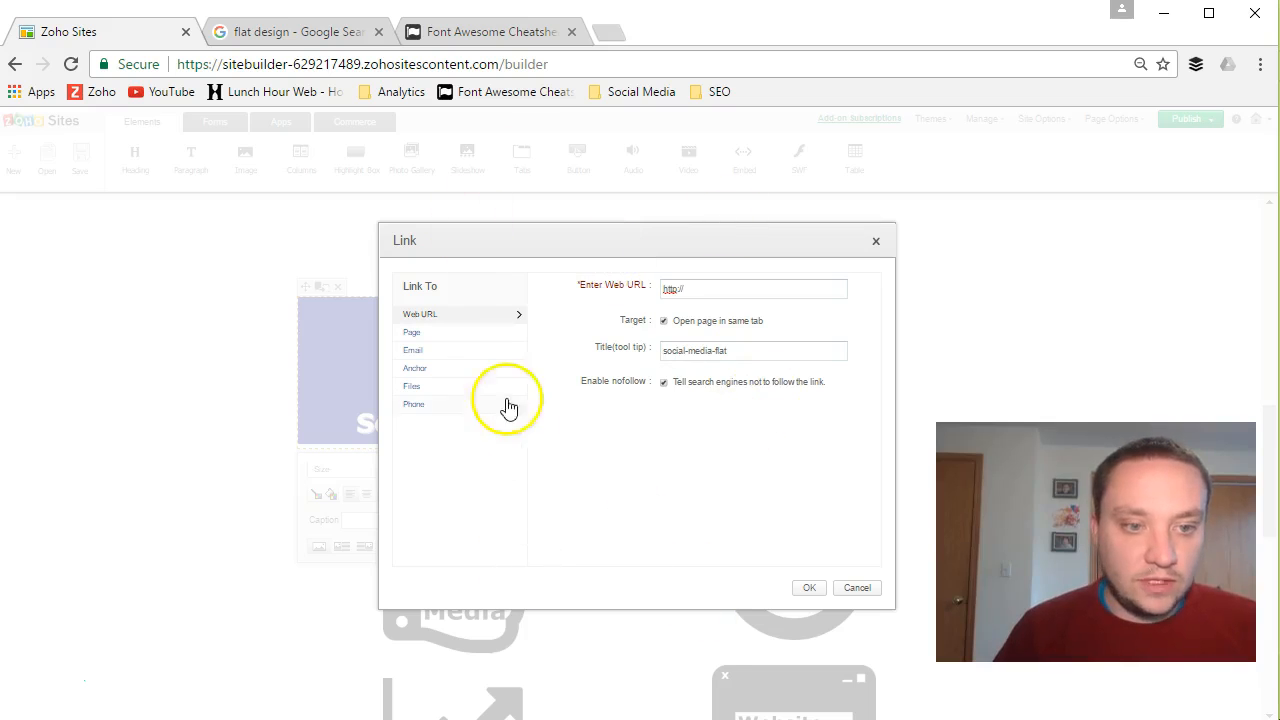
{"action": "left_click", "coordinate": [856, 588]}
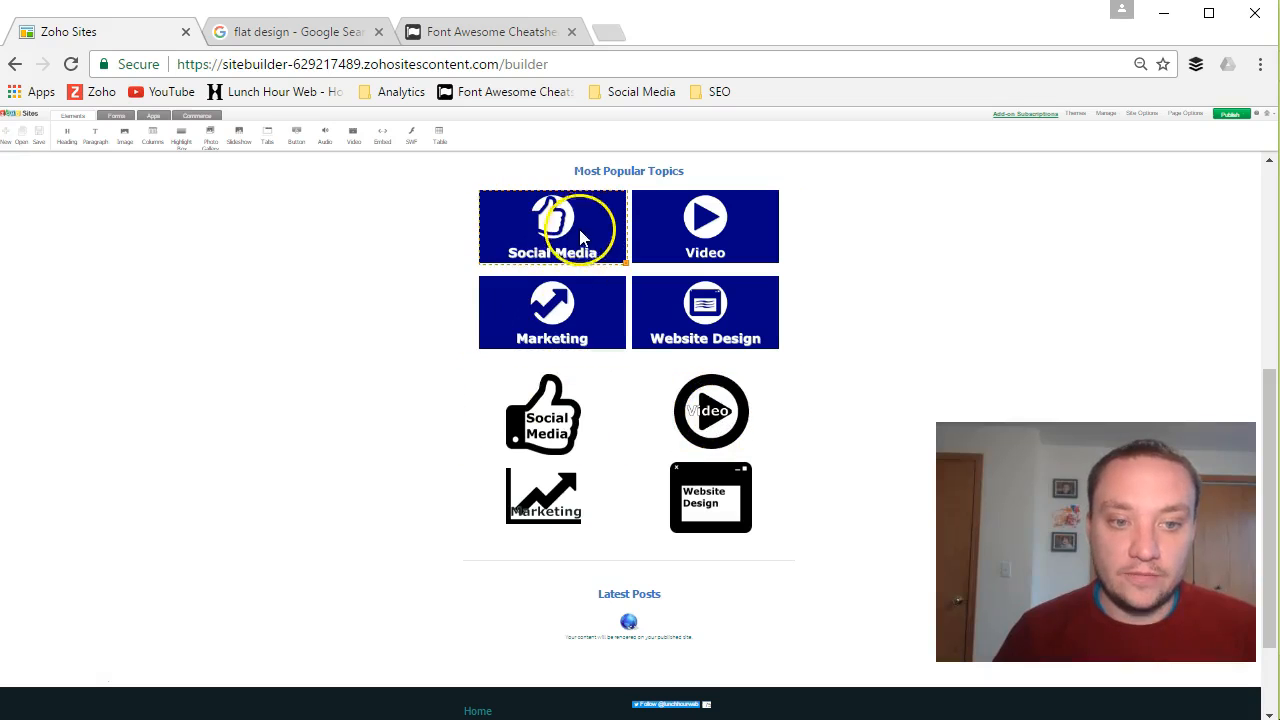
- Examine the four flat graphics under Most Popular Topics up close on the page
{"action": "key", "text": "ctrl+plus"}
{"action": "key", "text": "ctrl+plus"}
{"action": "key", "text": "ctrl+plus"}
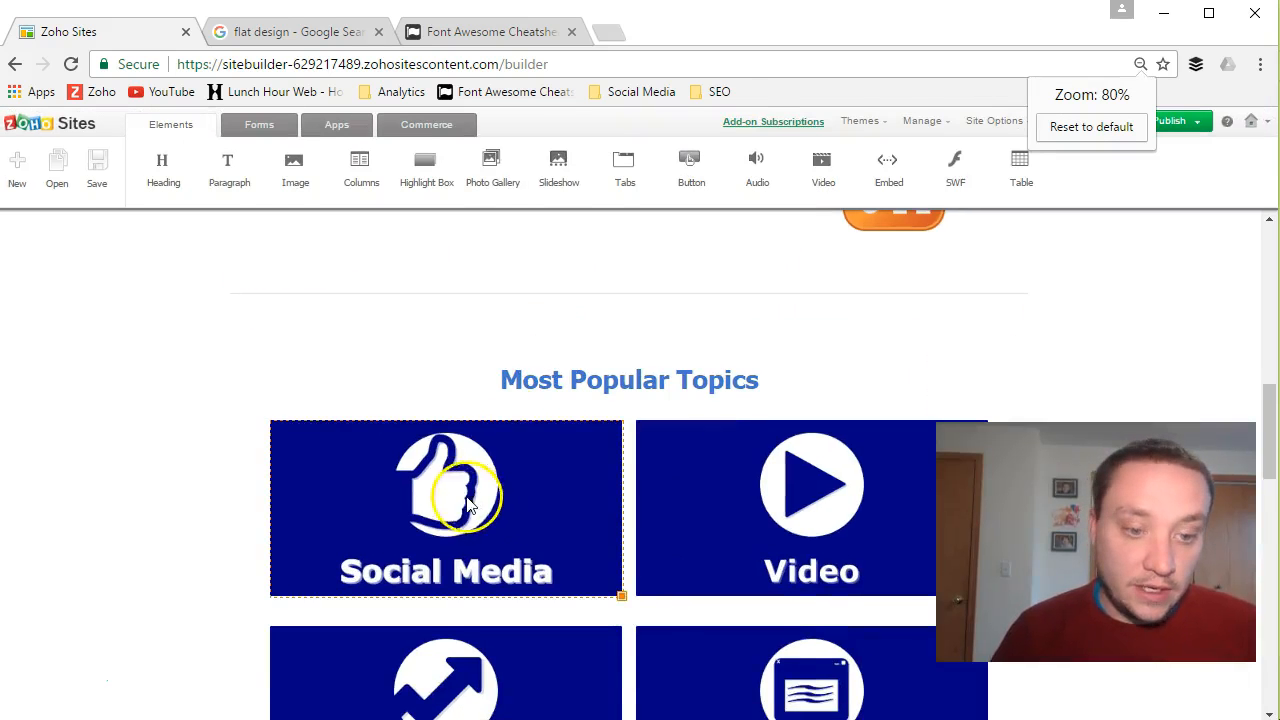
{"action": "key", "text": "ctrl+plus"}
{"action": "scroll", "coordinate": [466, 545], "scroll_direction": "down", "scroll_amount": 1}
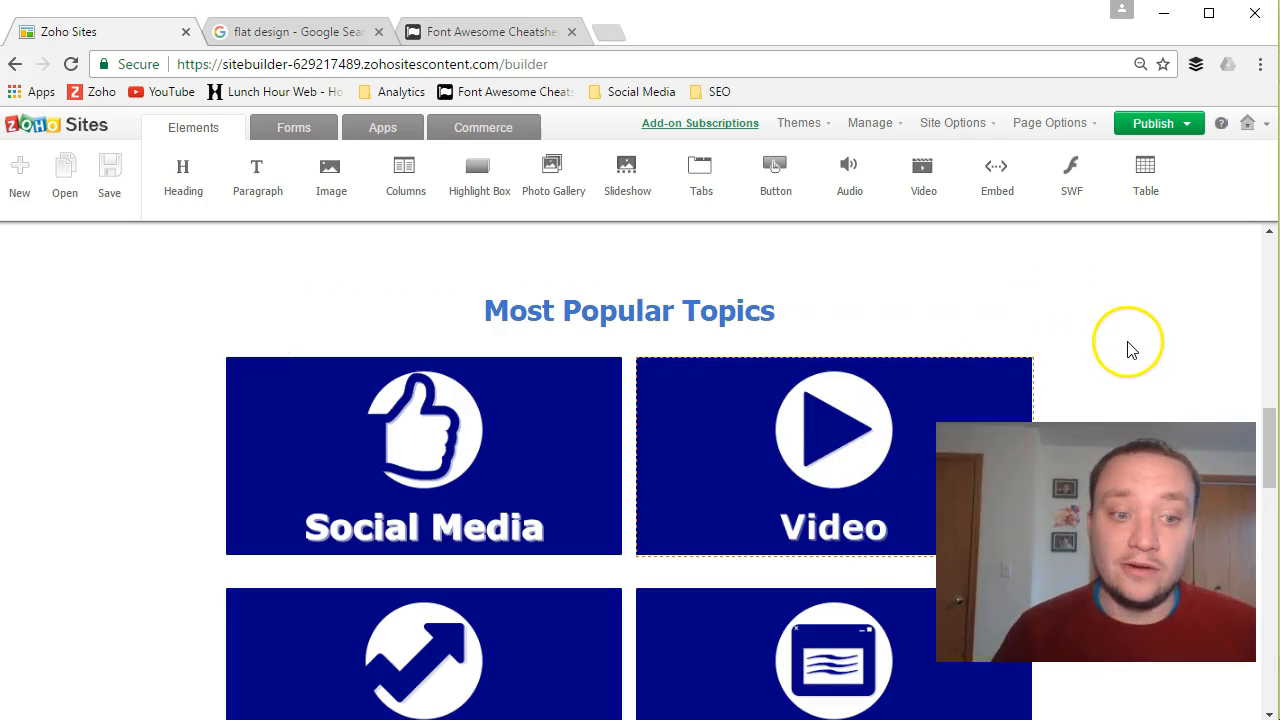
{"action": "scroll", "coordinate": [1128, 352], "scroll_direction": "down", "scroll_amount": 2}
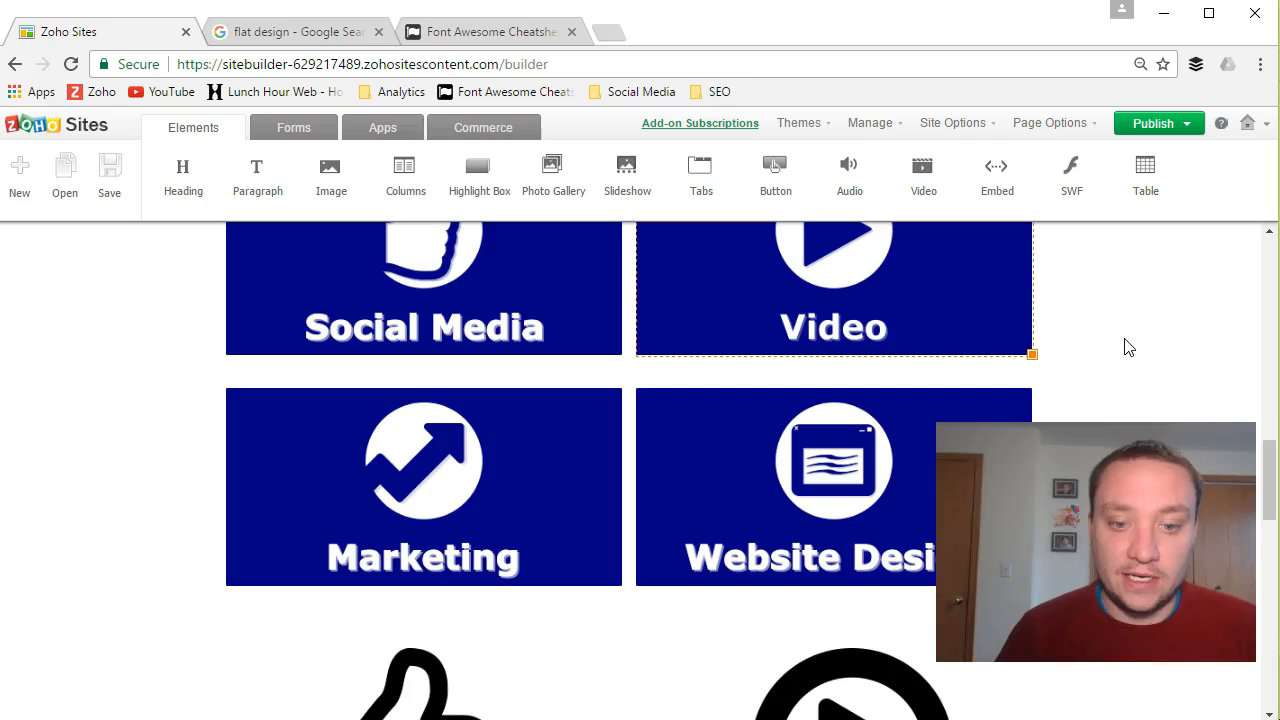
{"action": "scroll", "coordinate": [1128, 347], "scroll_direction": "up", "scroll_amount": 2}
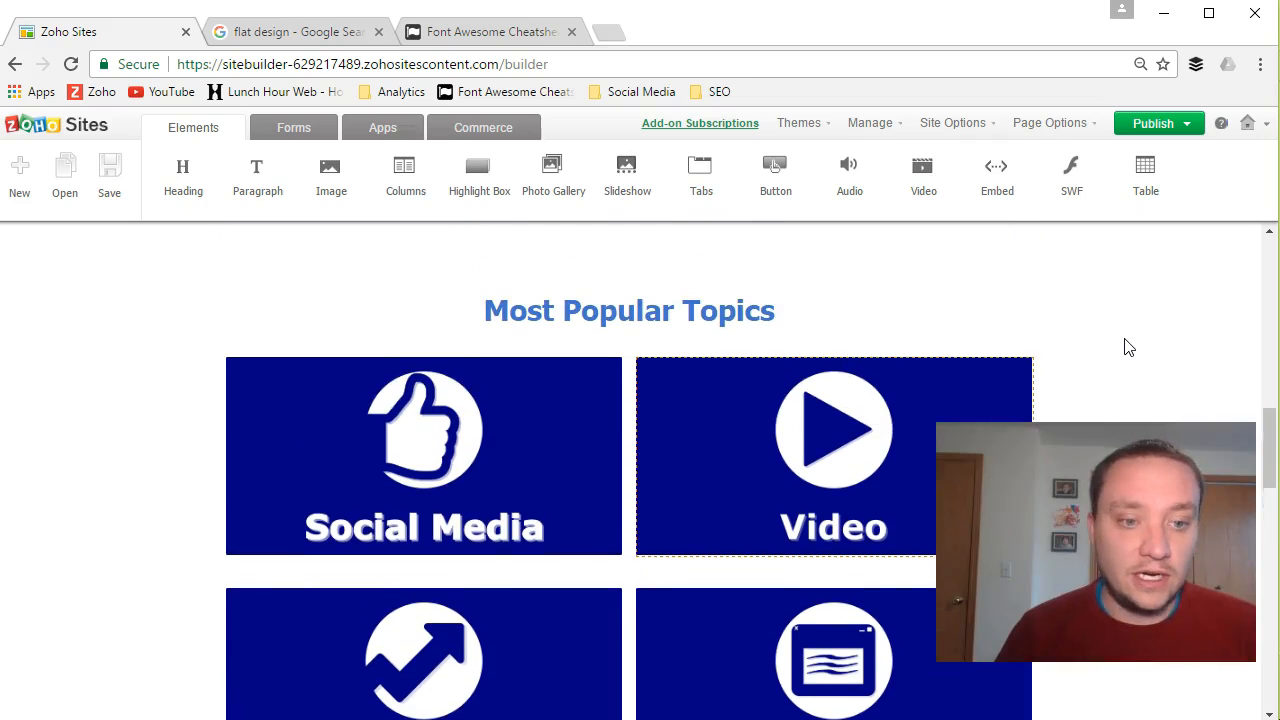